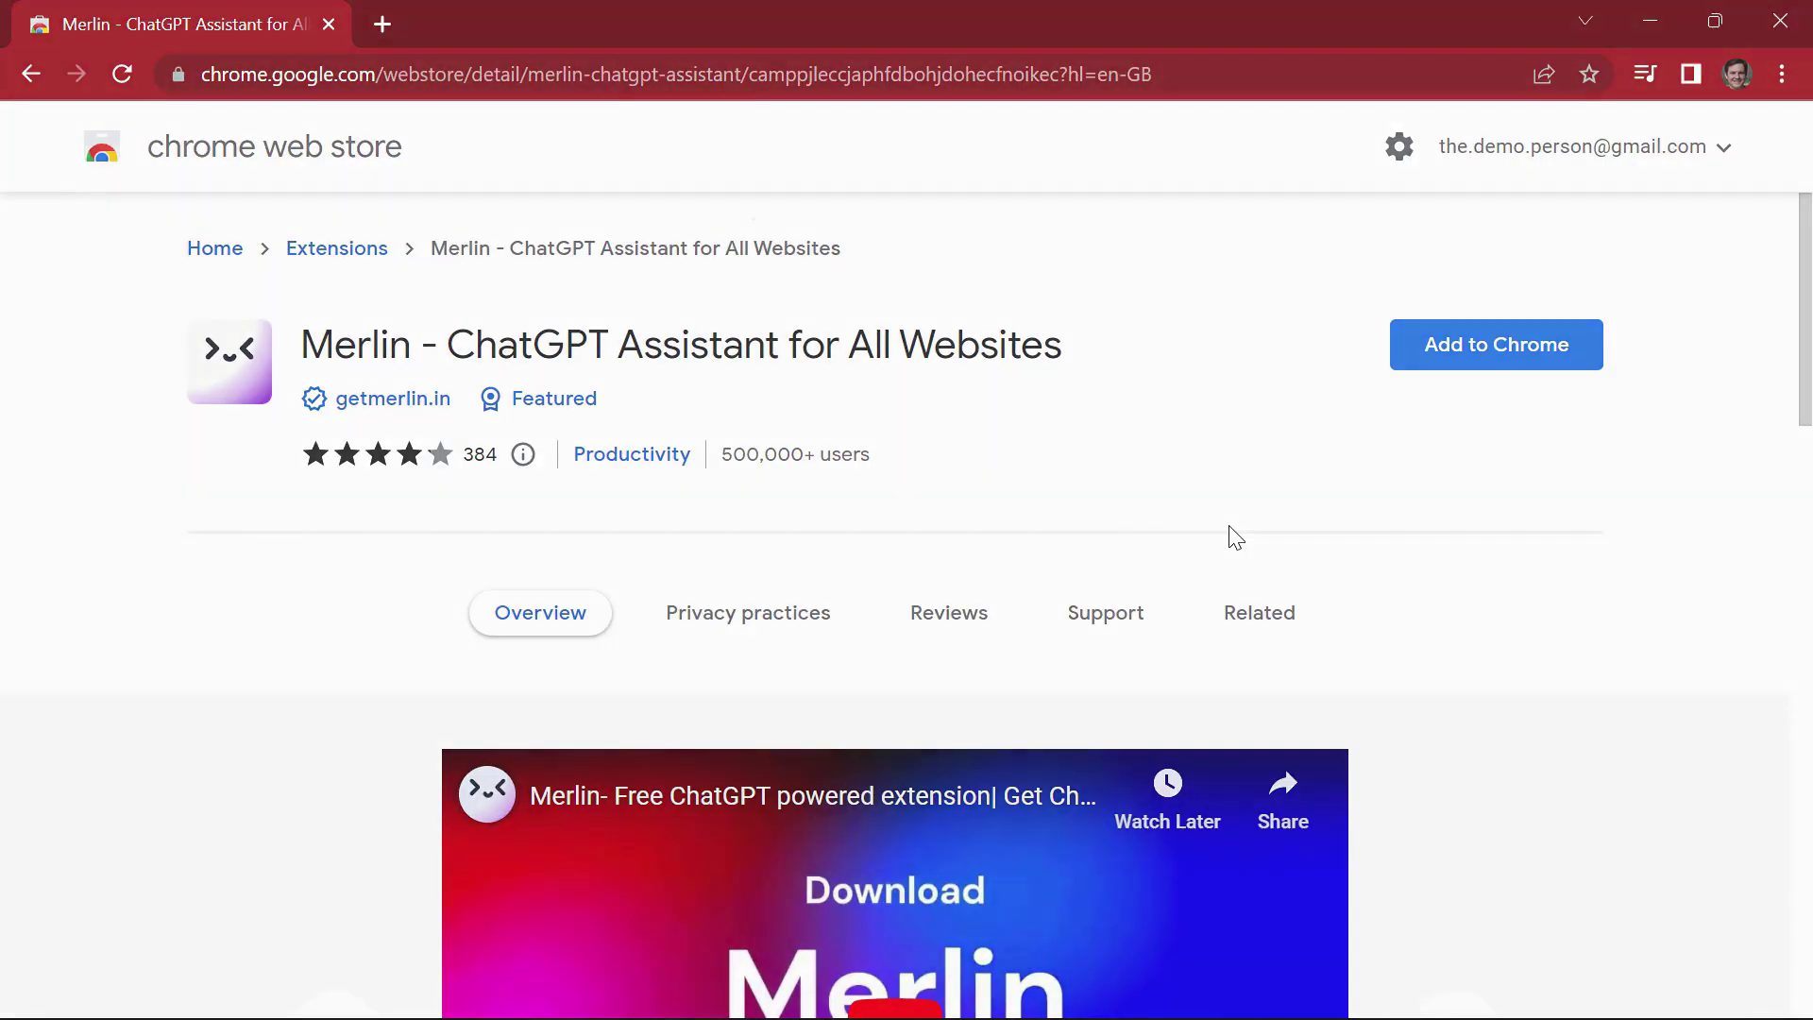
Scroll through the Merlin Web Store listing (500,000+ users, 384 ratings), then return to its top
scroll(1231, 534, down, 2)
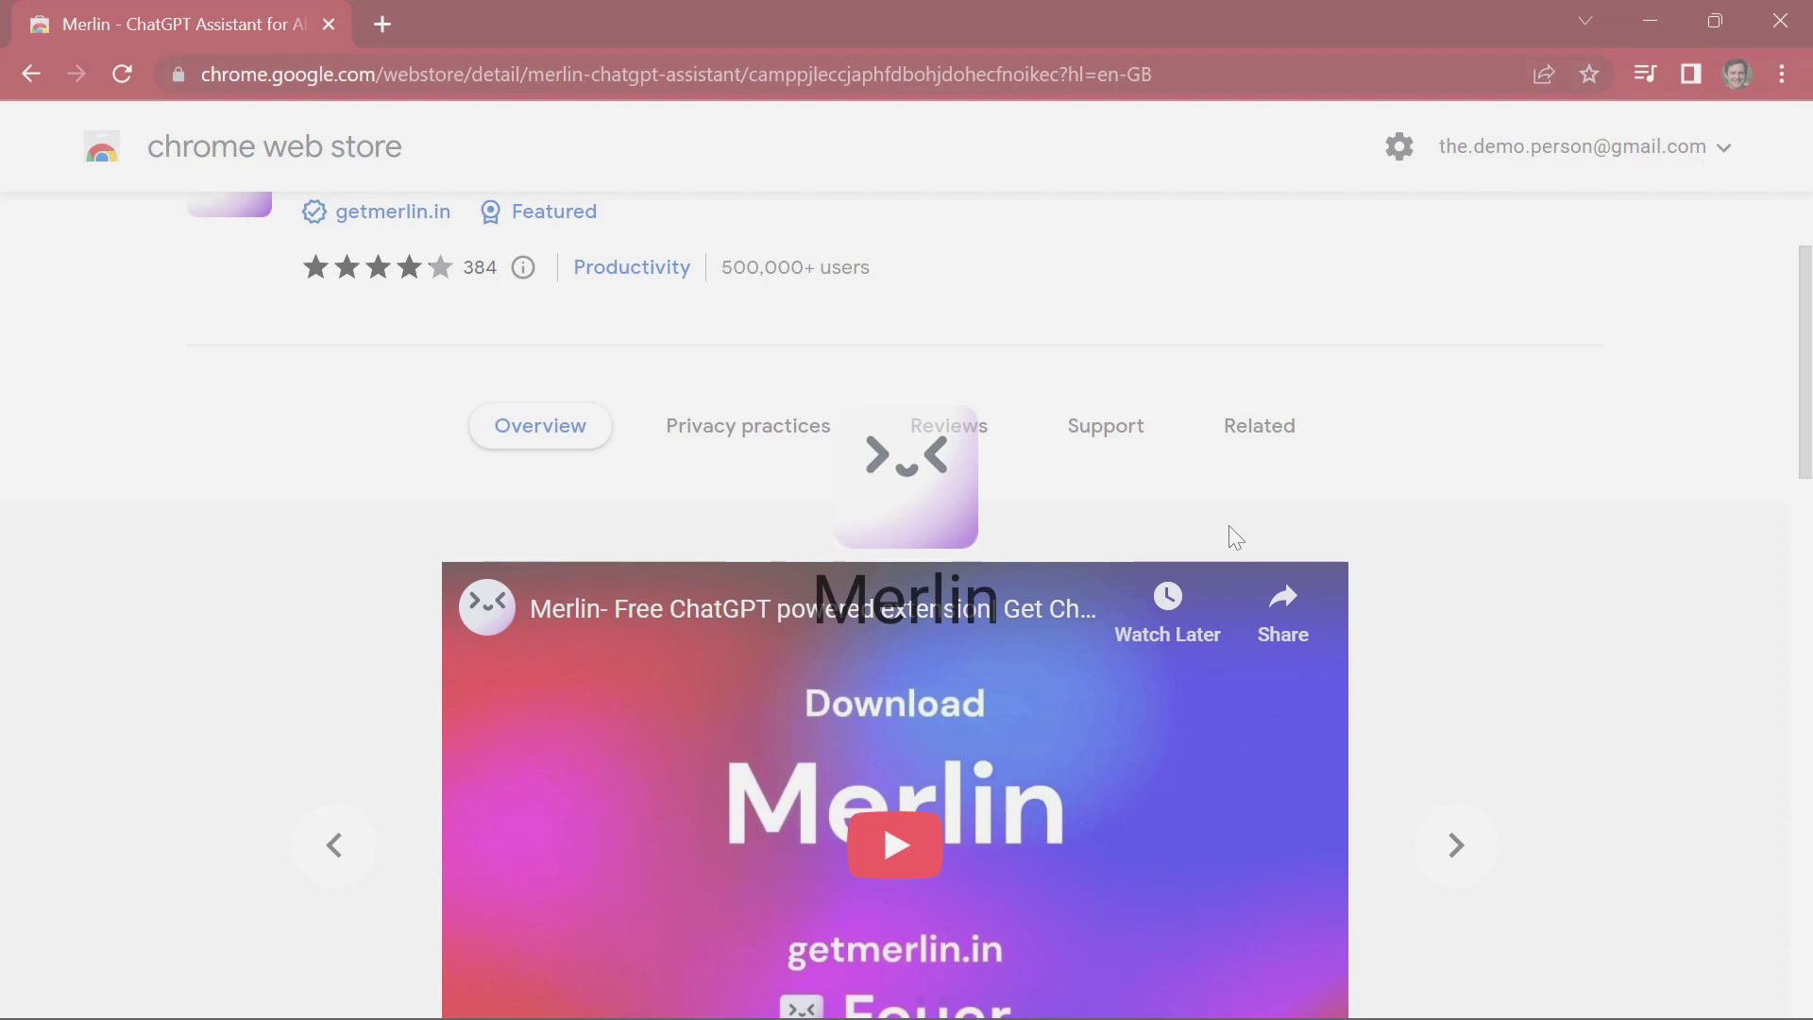
scroll(1233, 536, down, 6)
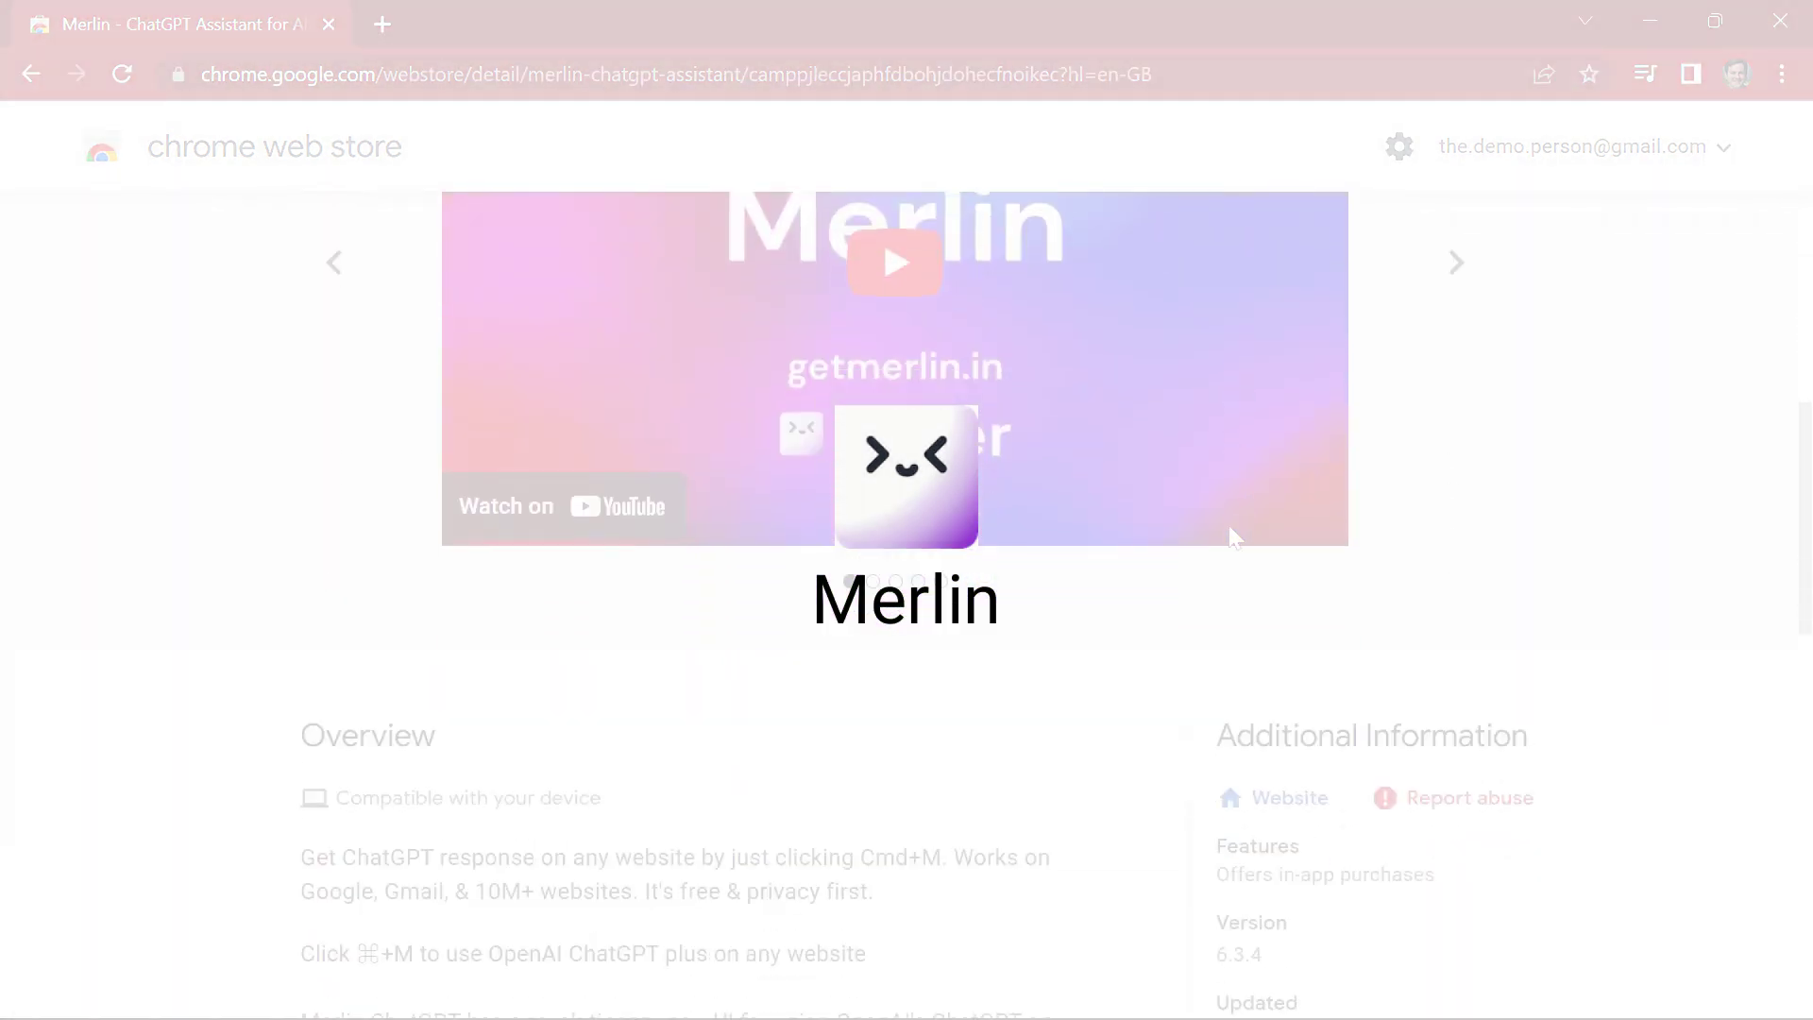
scroll(1231, 536, down, 3)
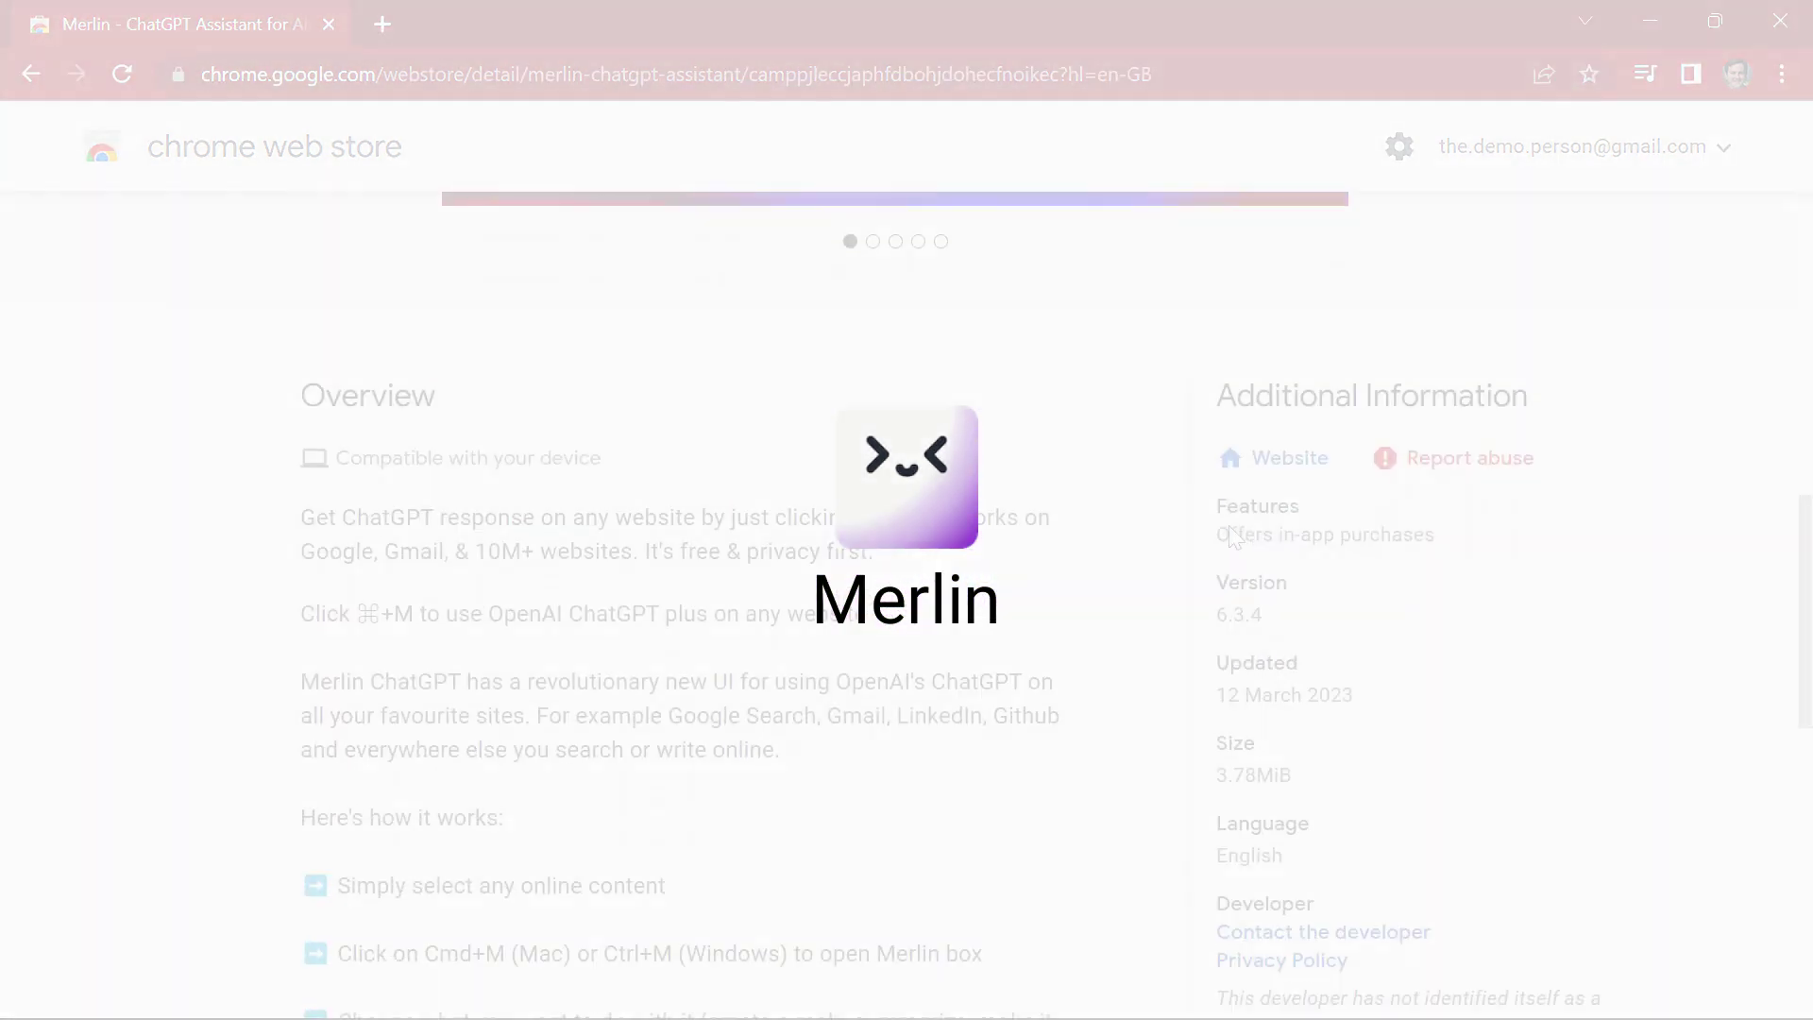
scroll(1232, 536, down, 1)
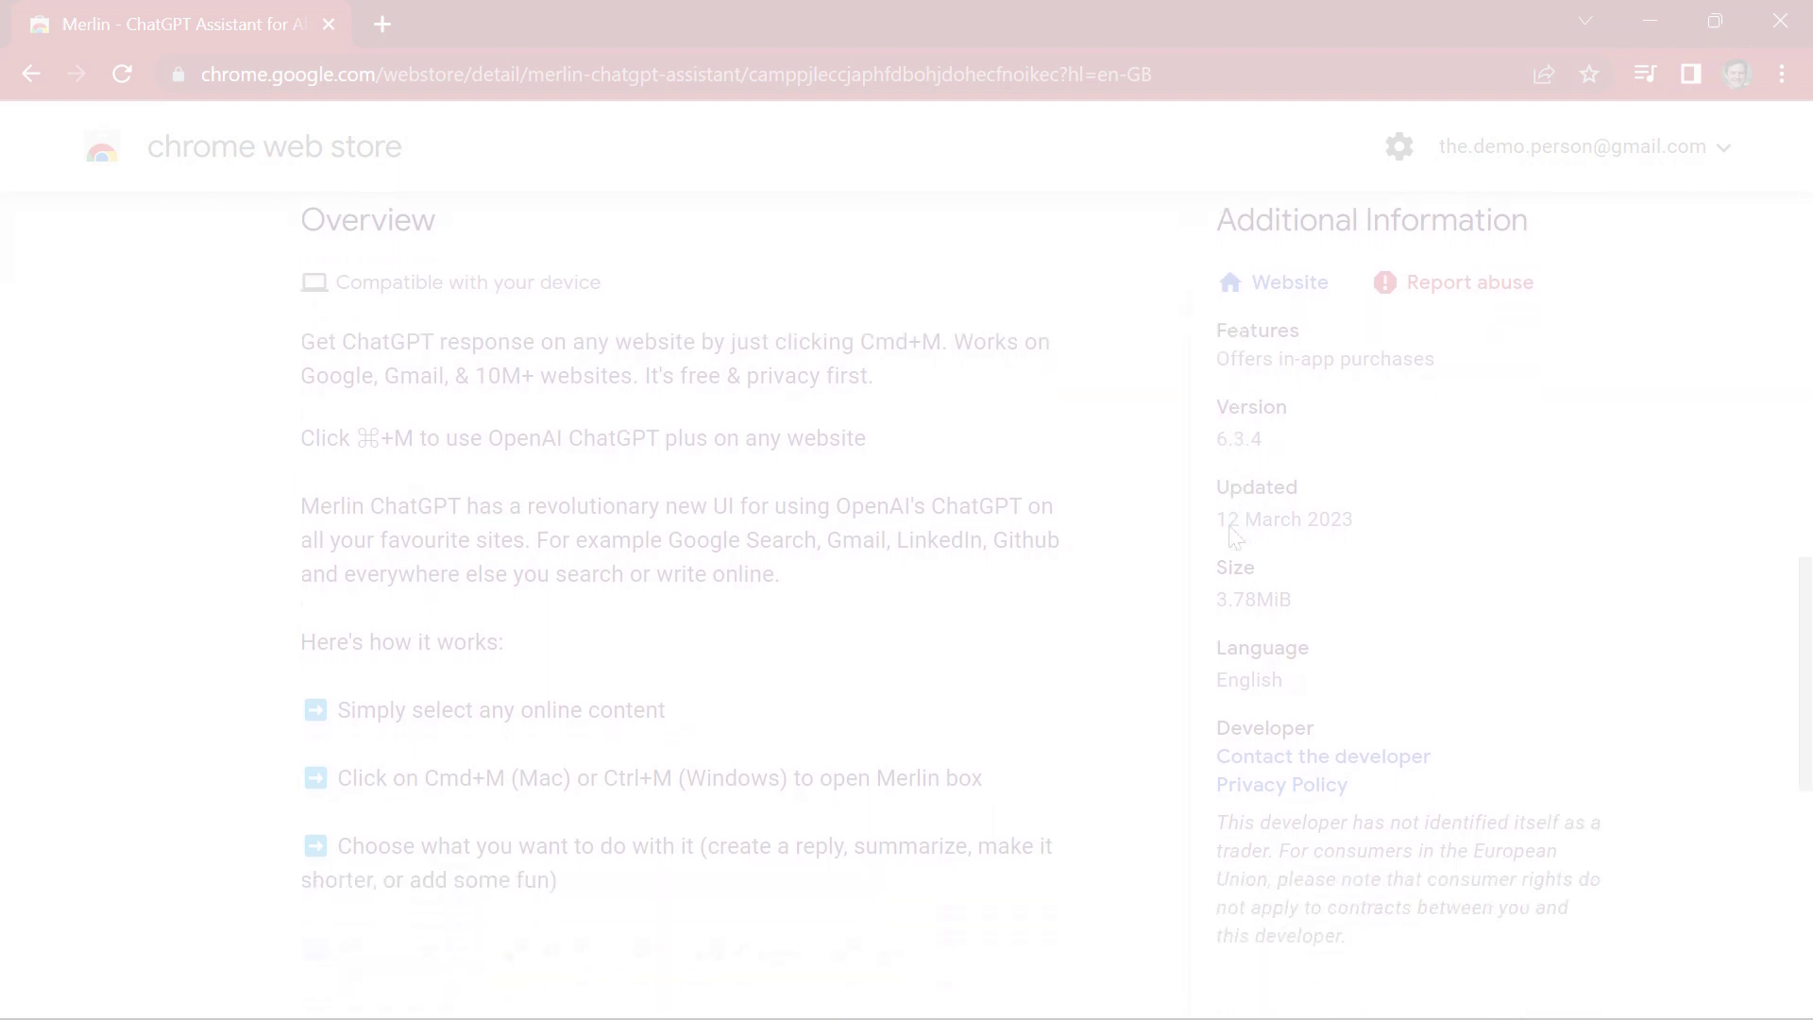
scroll(1231, 536, down, 2)
scroll(1231, 536, down, 3)
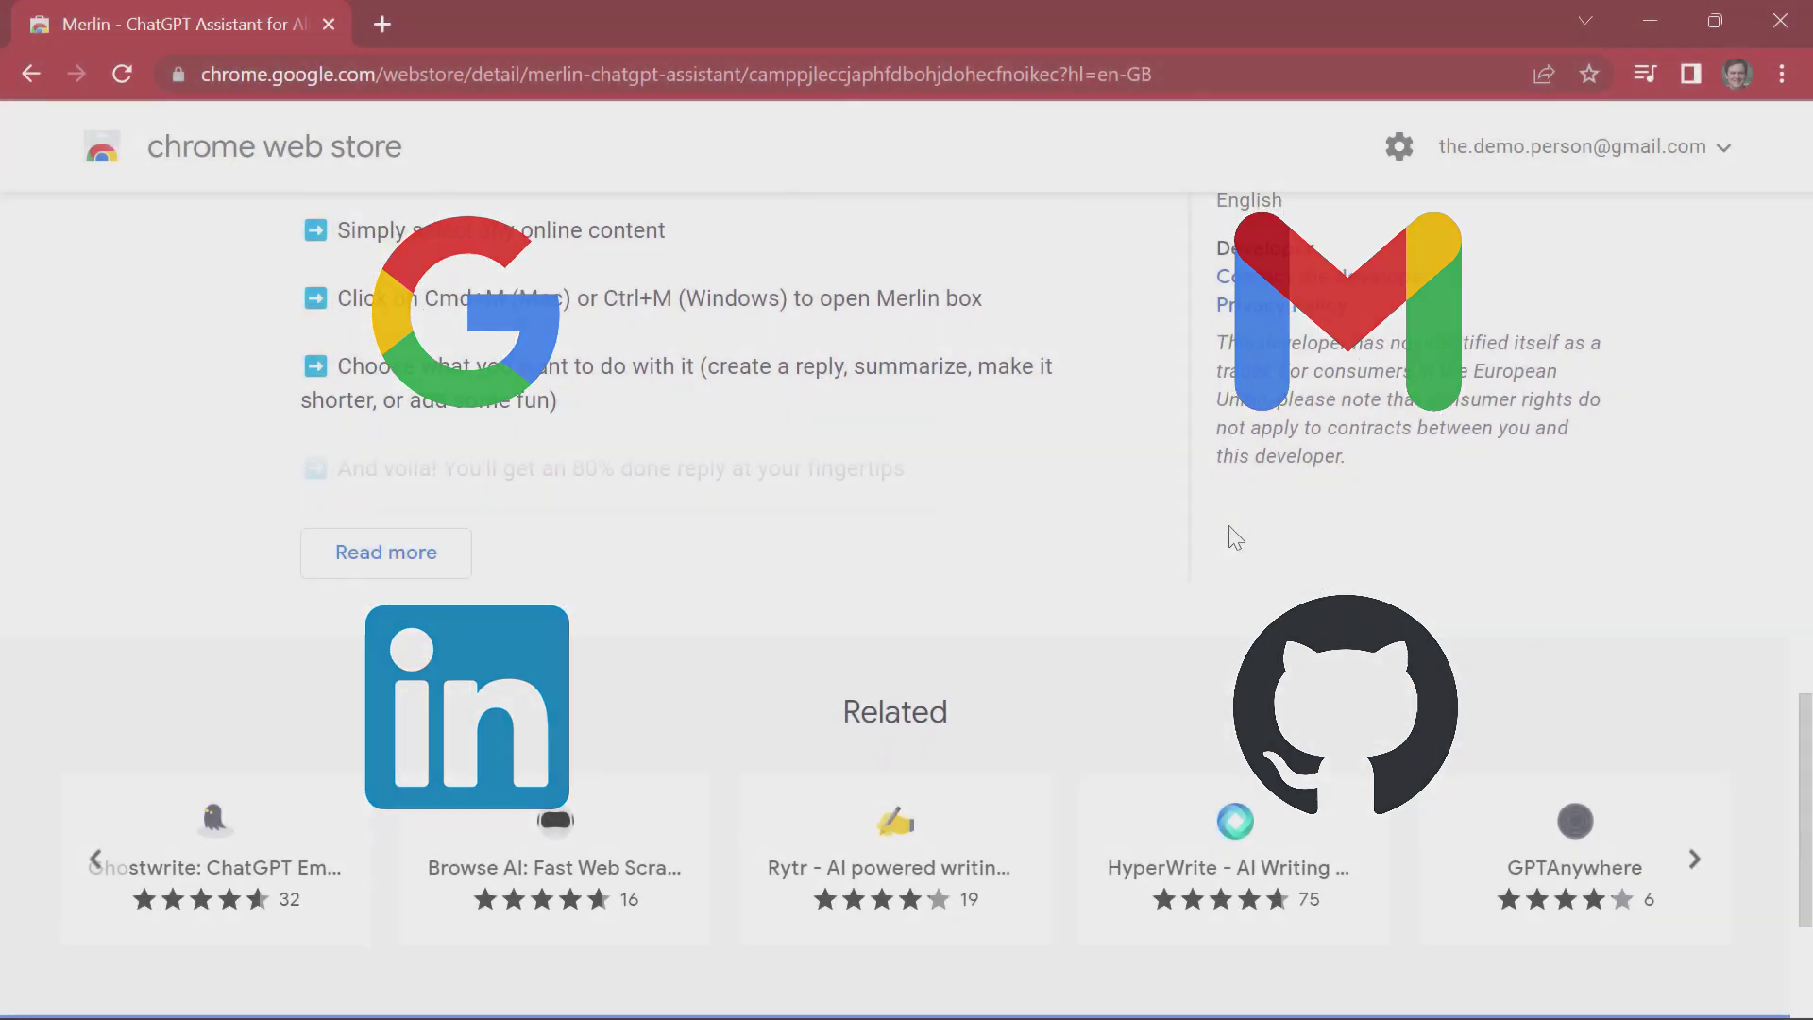
scroll(1232, 537, down, 3)
key(Home)
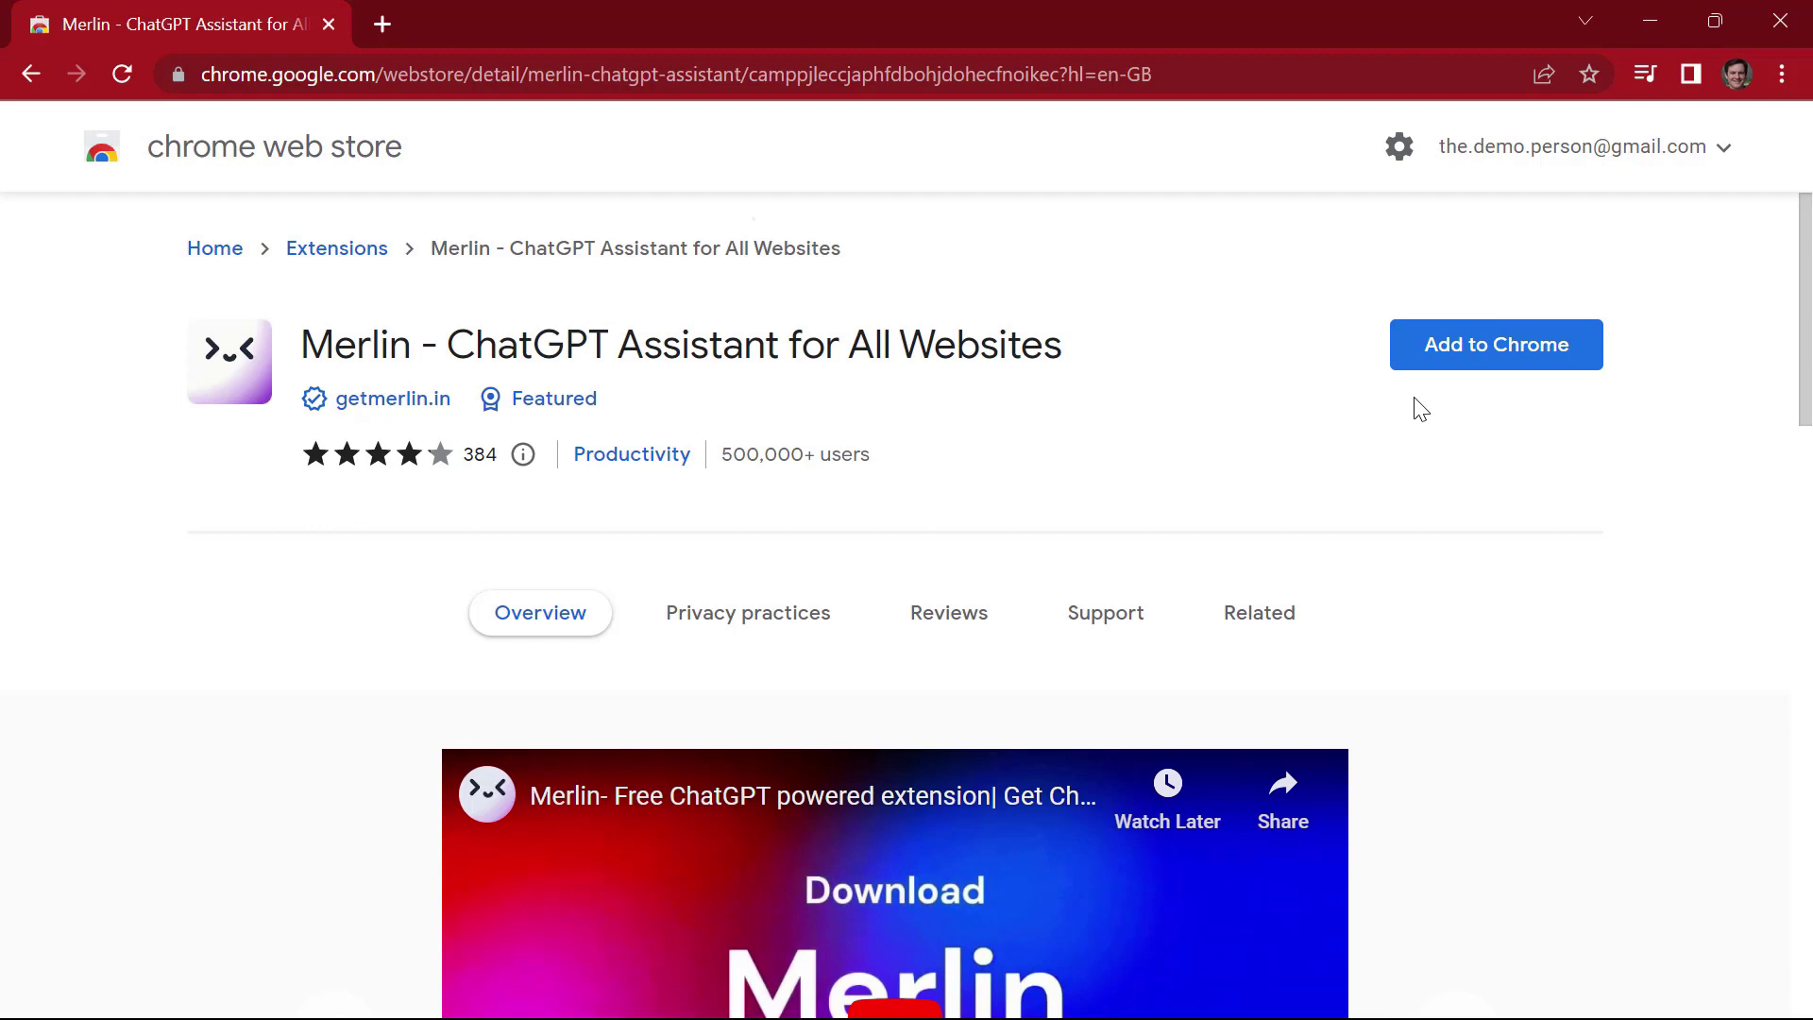
Add the Merlin extension to Chrome and pin it from the extensions menu
click(1514, 354)
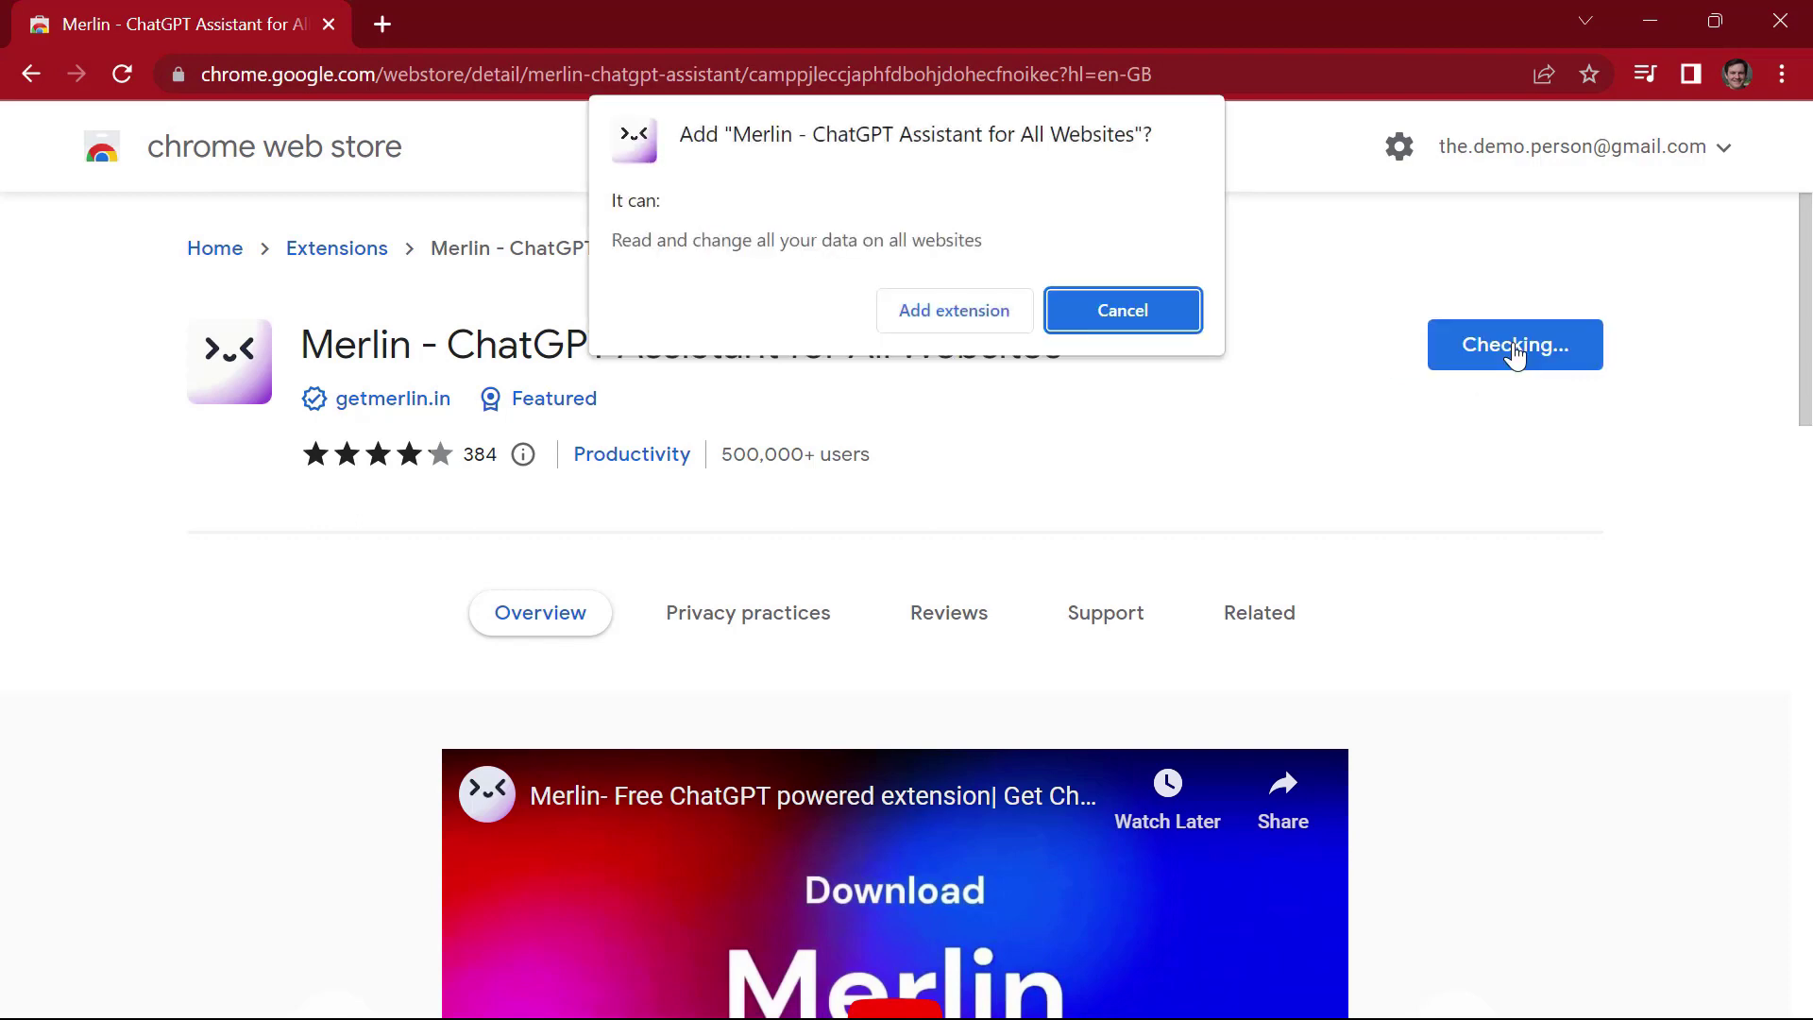
click(956, 314)
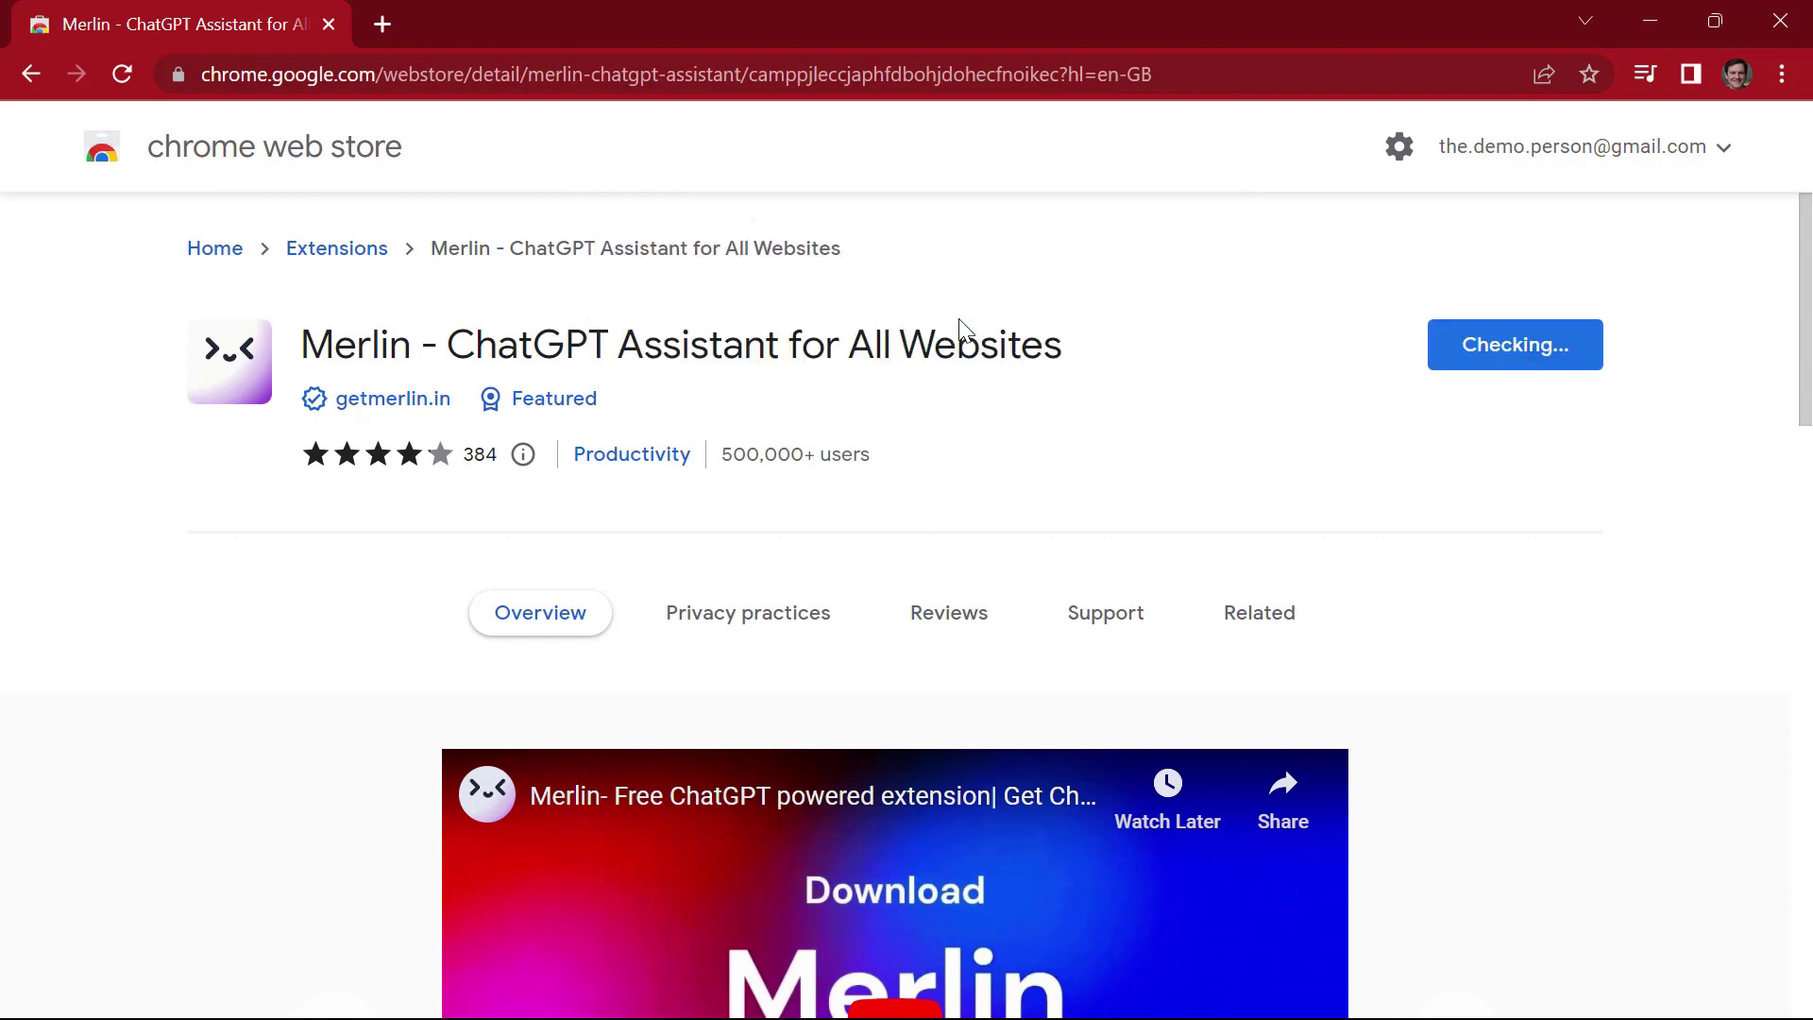
click(1600, 76)
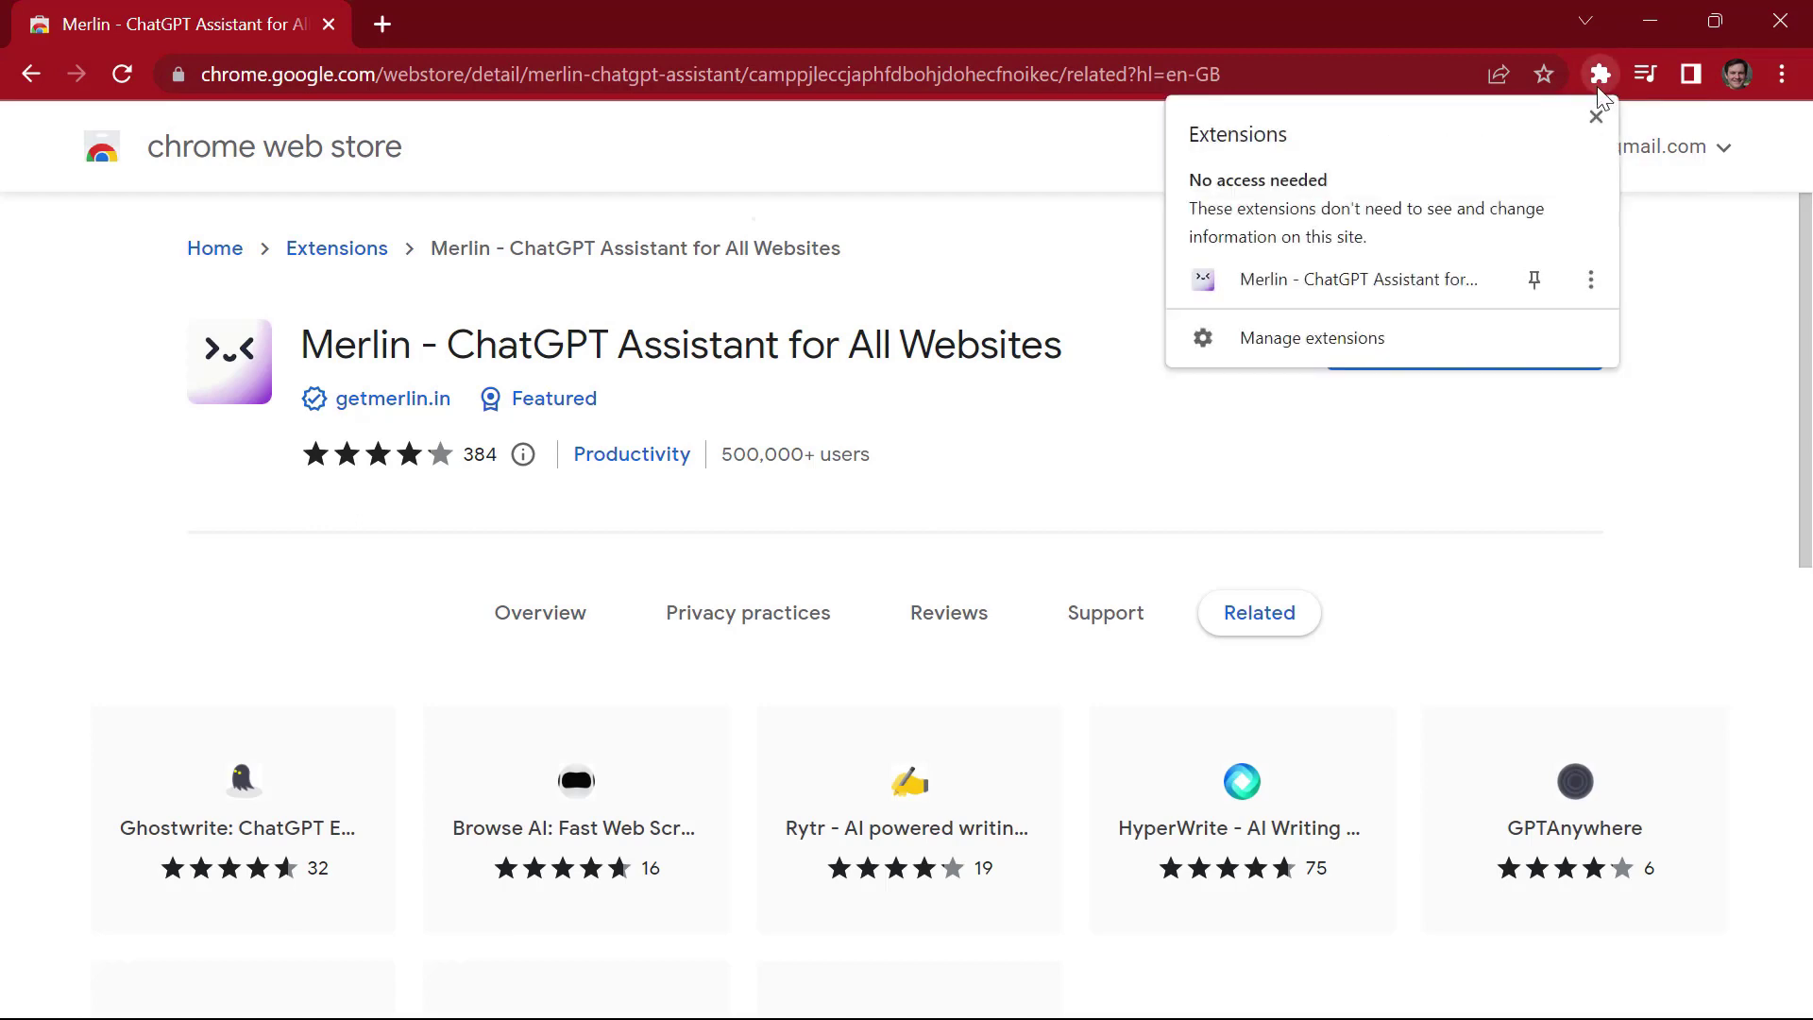
click(1535, 281)
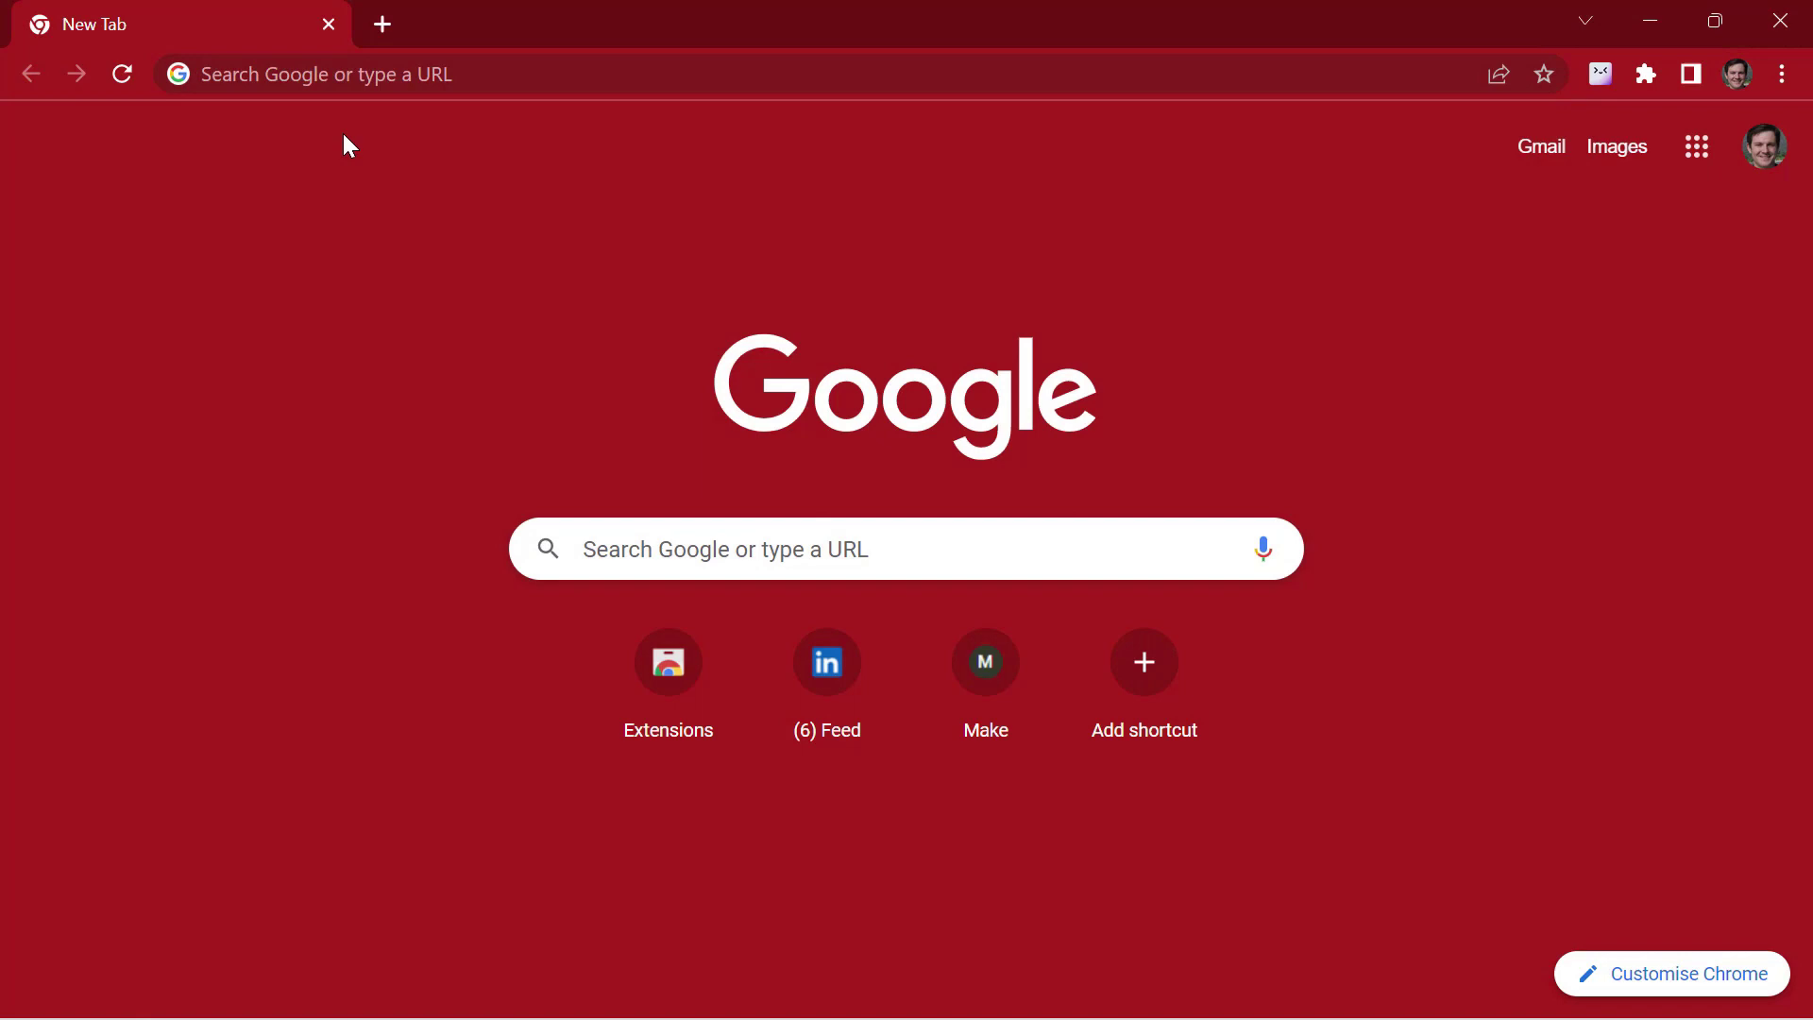
Search Google for 'what are no code tools ?' and scroll the results beside Merlin's answer
click(382, 74)
text(w)
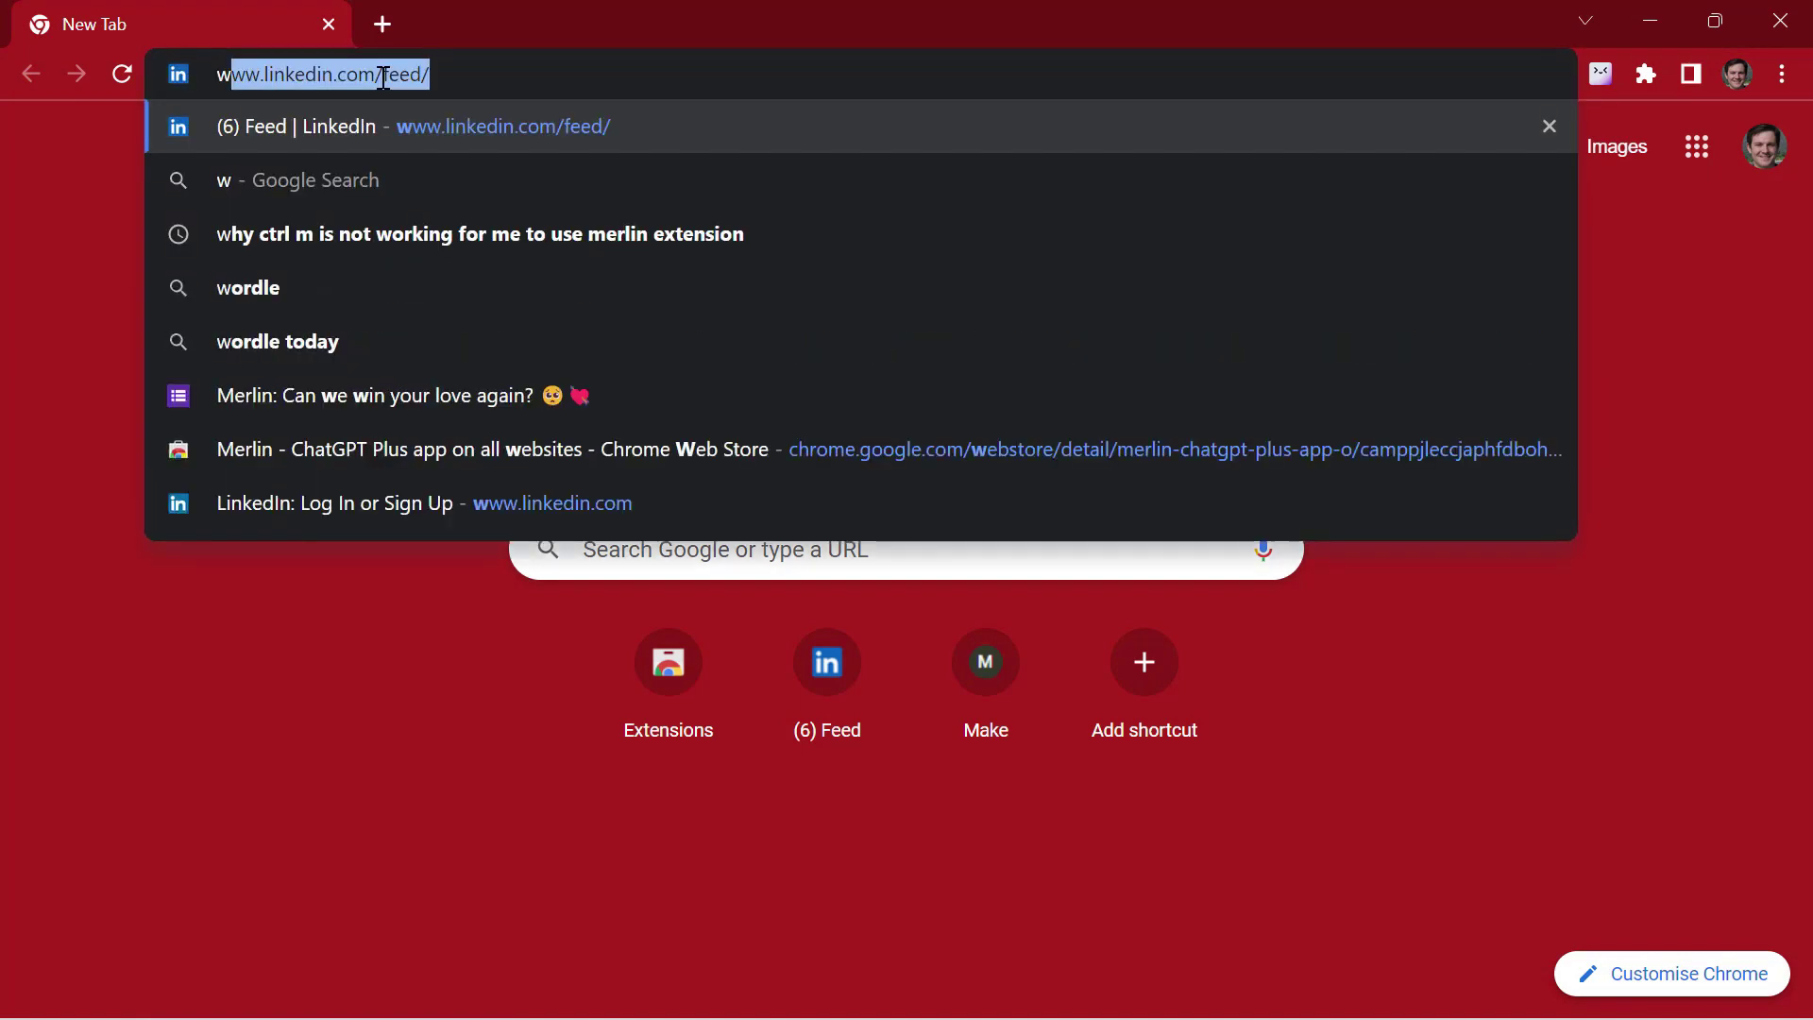
text(hat are no co)
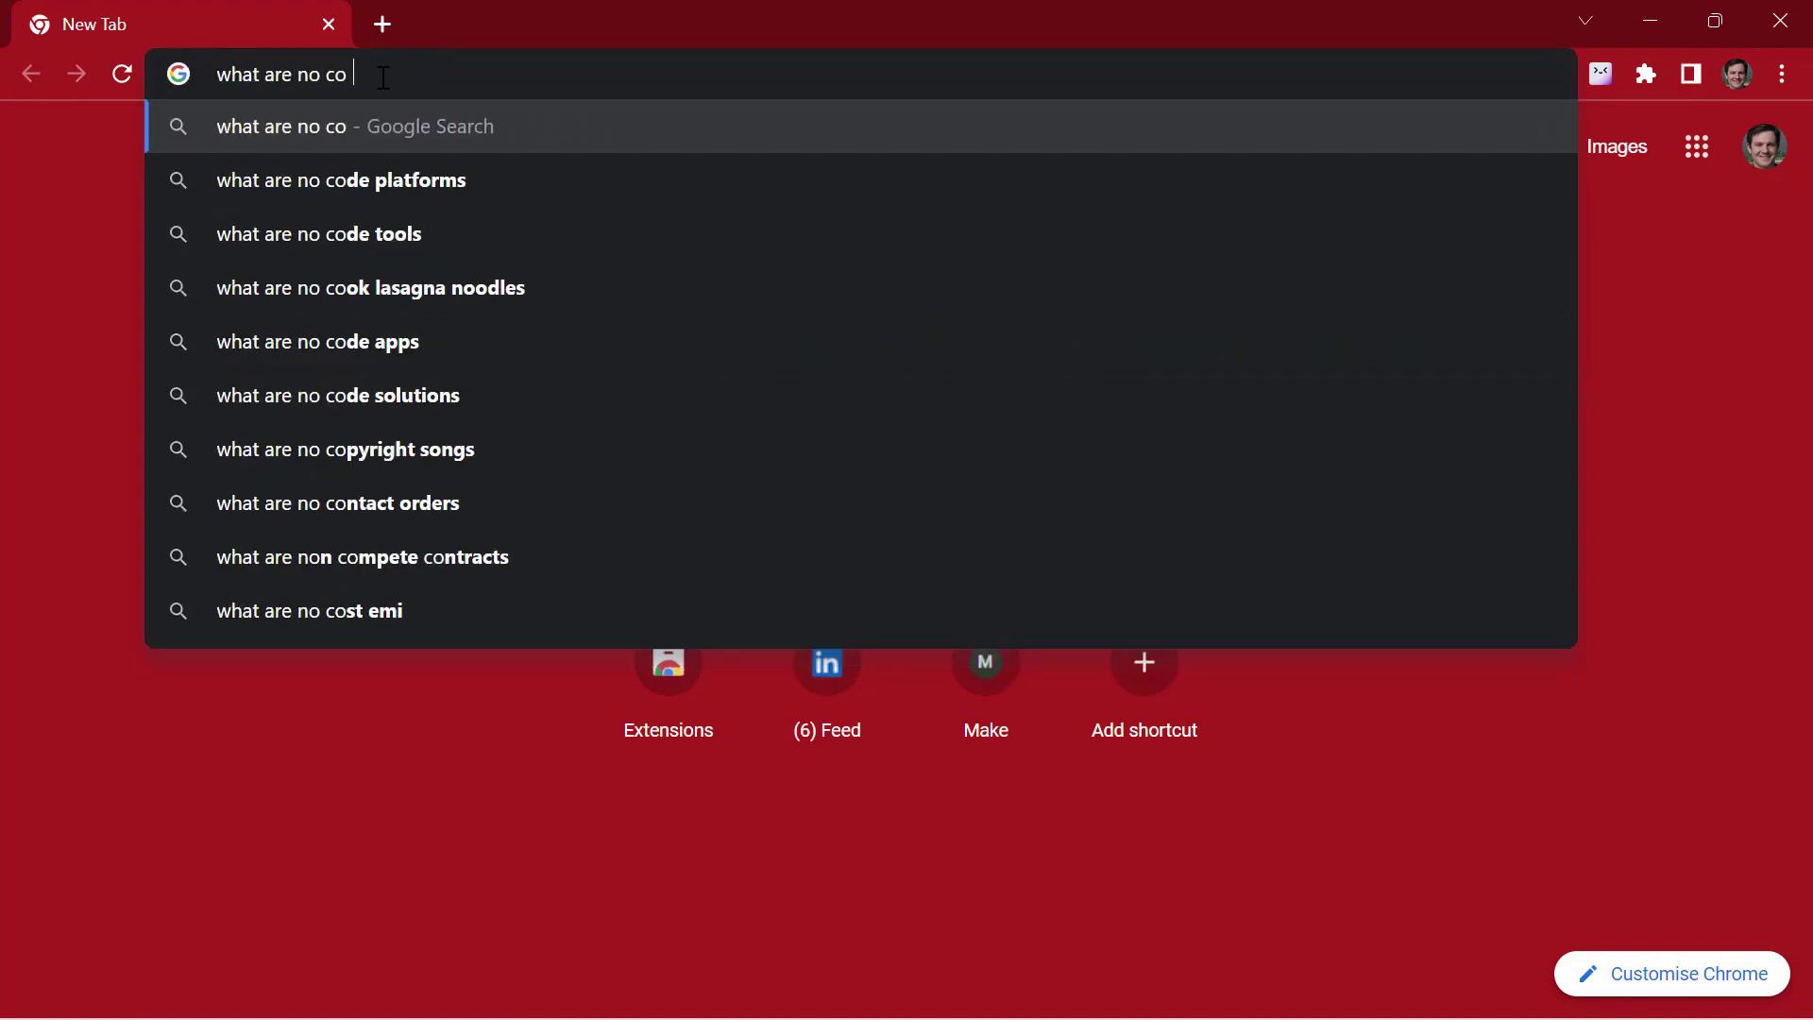
text(de tools ?)
key(Return)
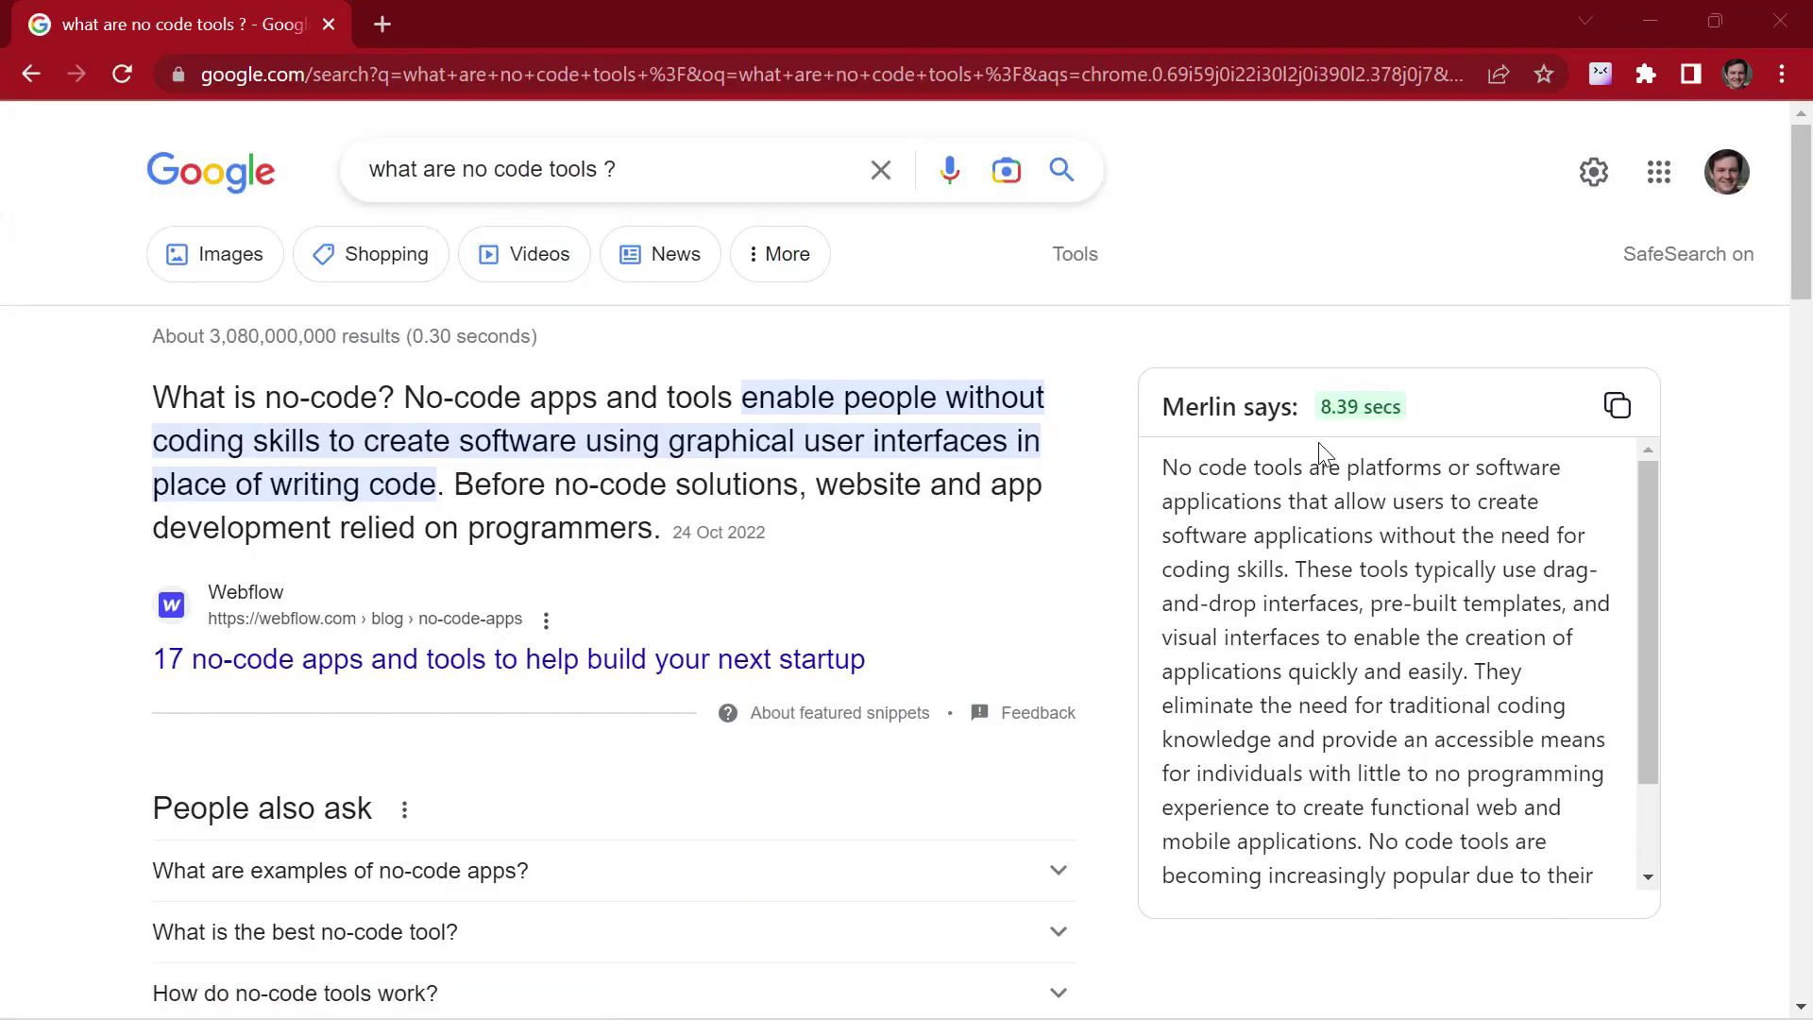
scroll(1810, 507, down, 5)
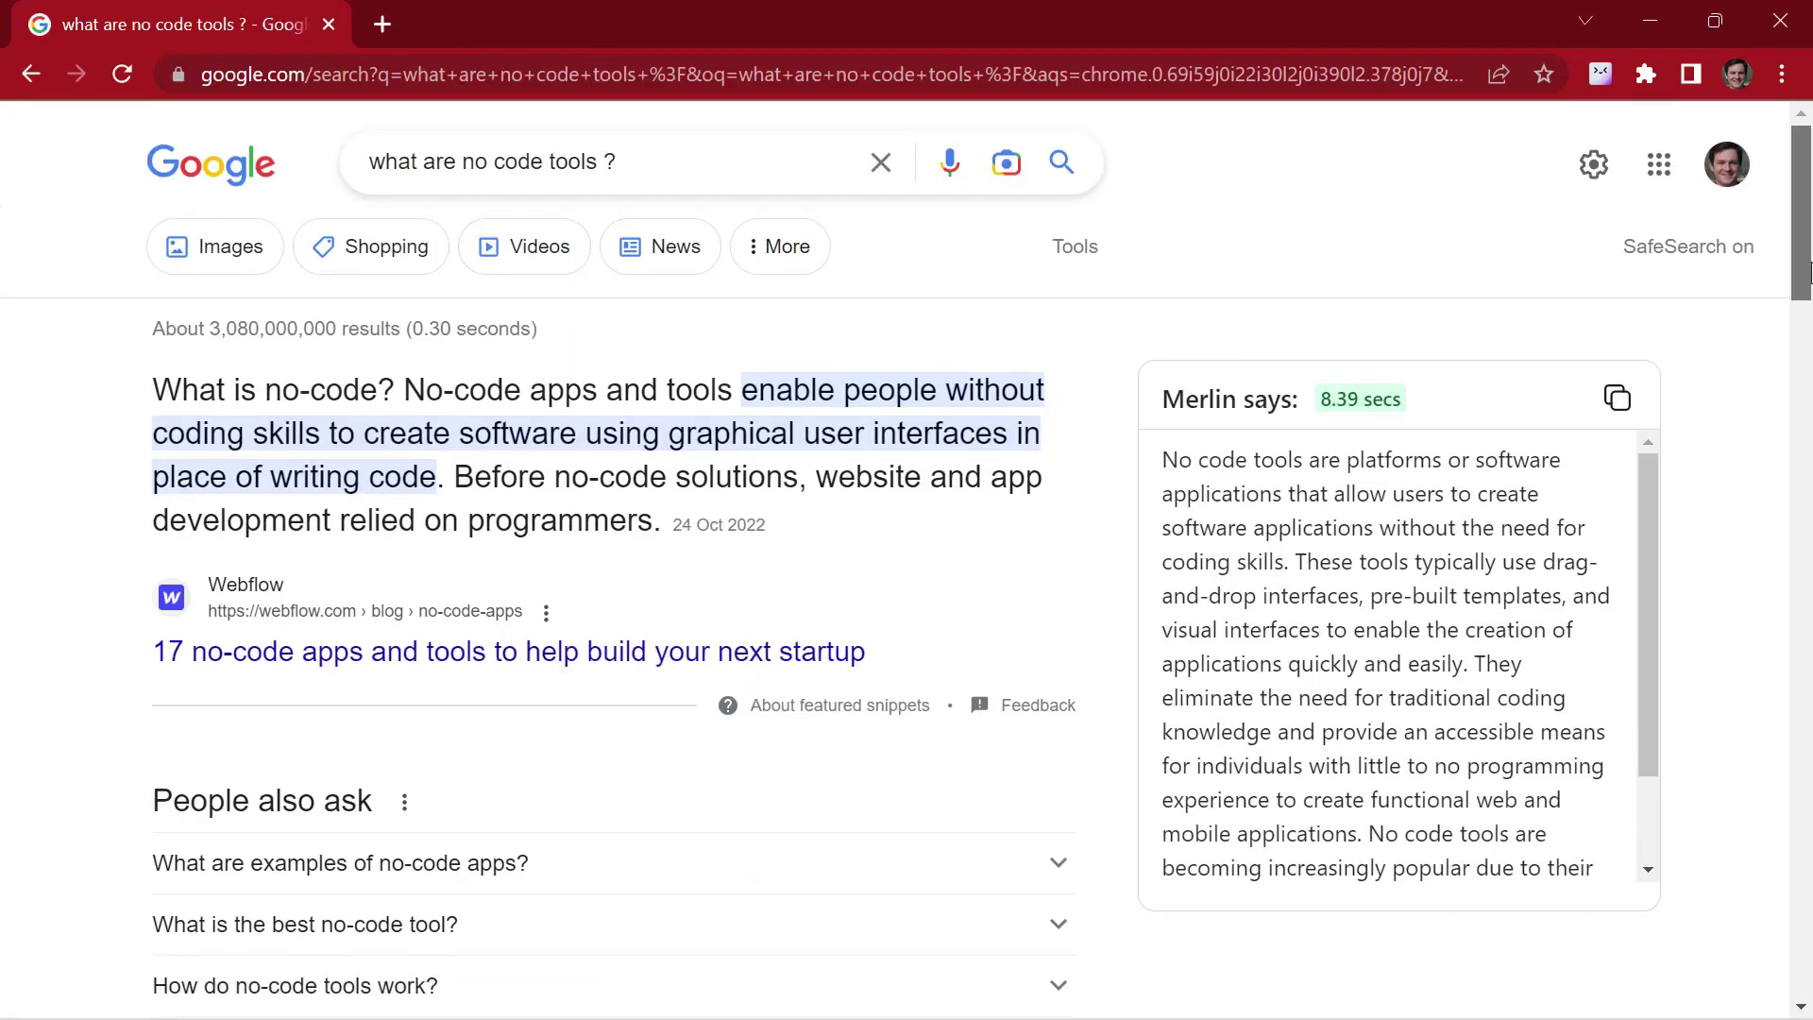
scroll(1810, 508, down, 8)
scroll(1786, 472, down, 2)
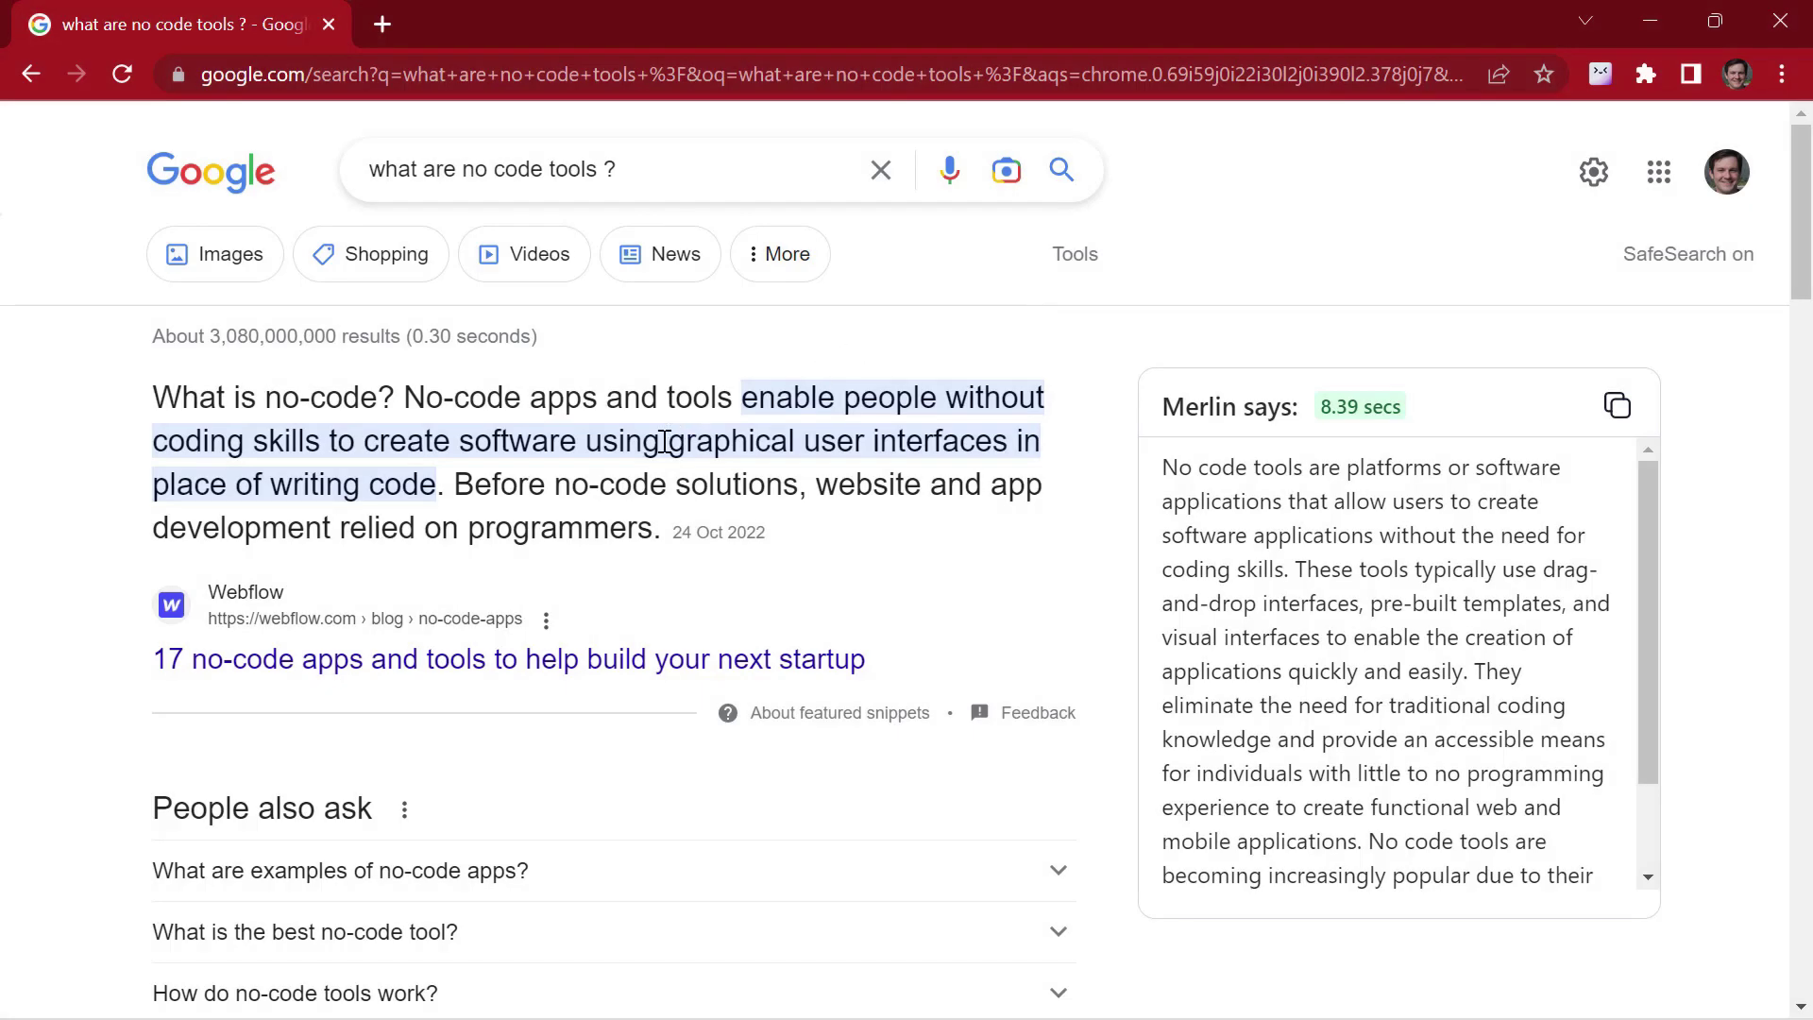
Give 'graphical user interfaces' to Merlin as context with the prompt 'explain this term'
drag(670, 447, 1009, 447)
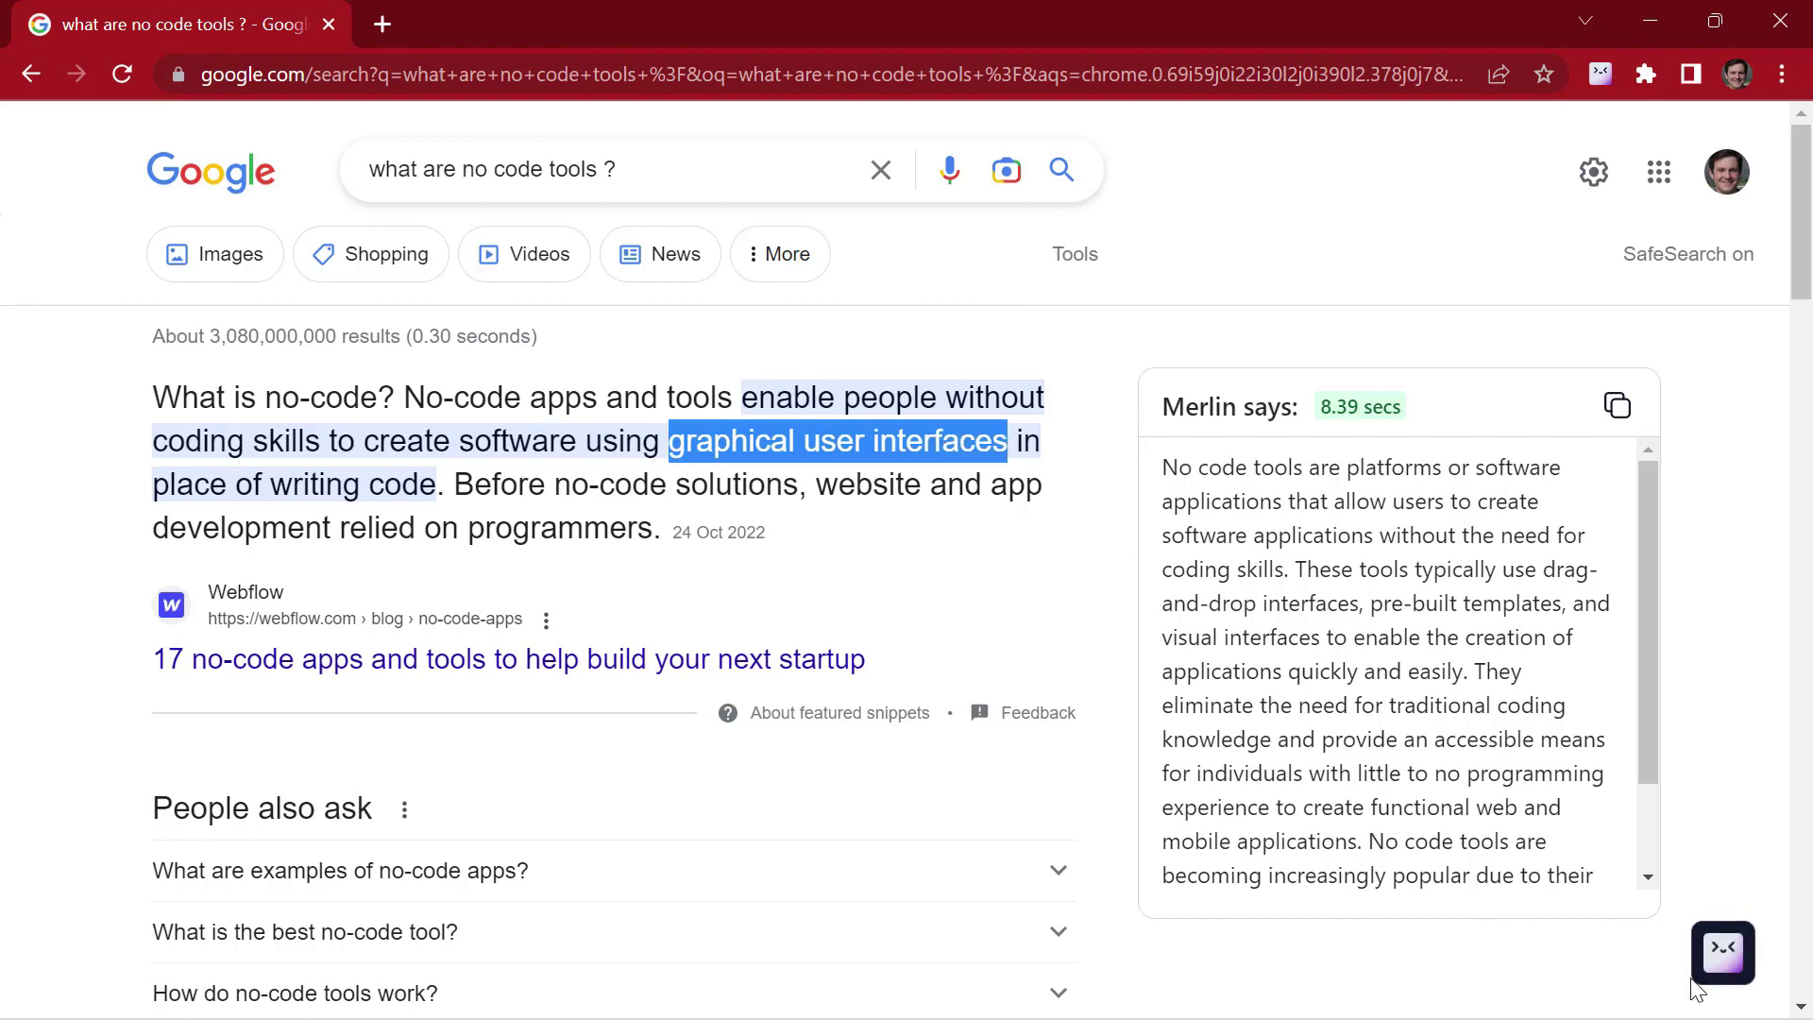
right_click(812, 447)
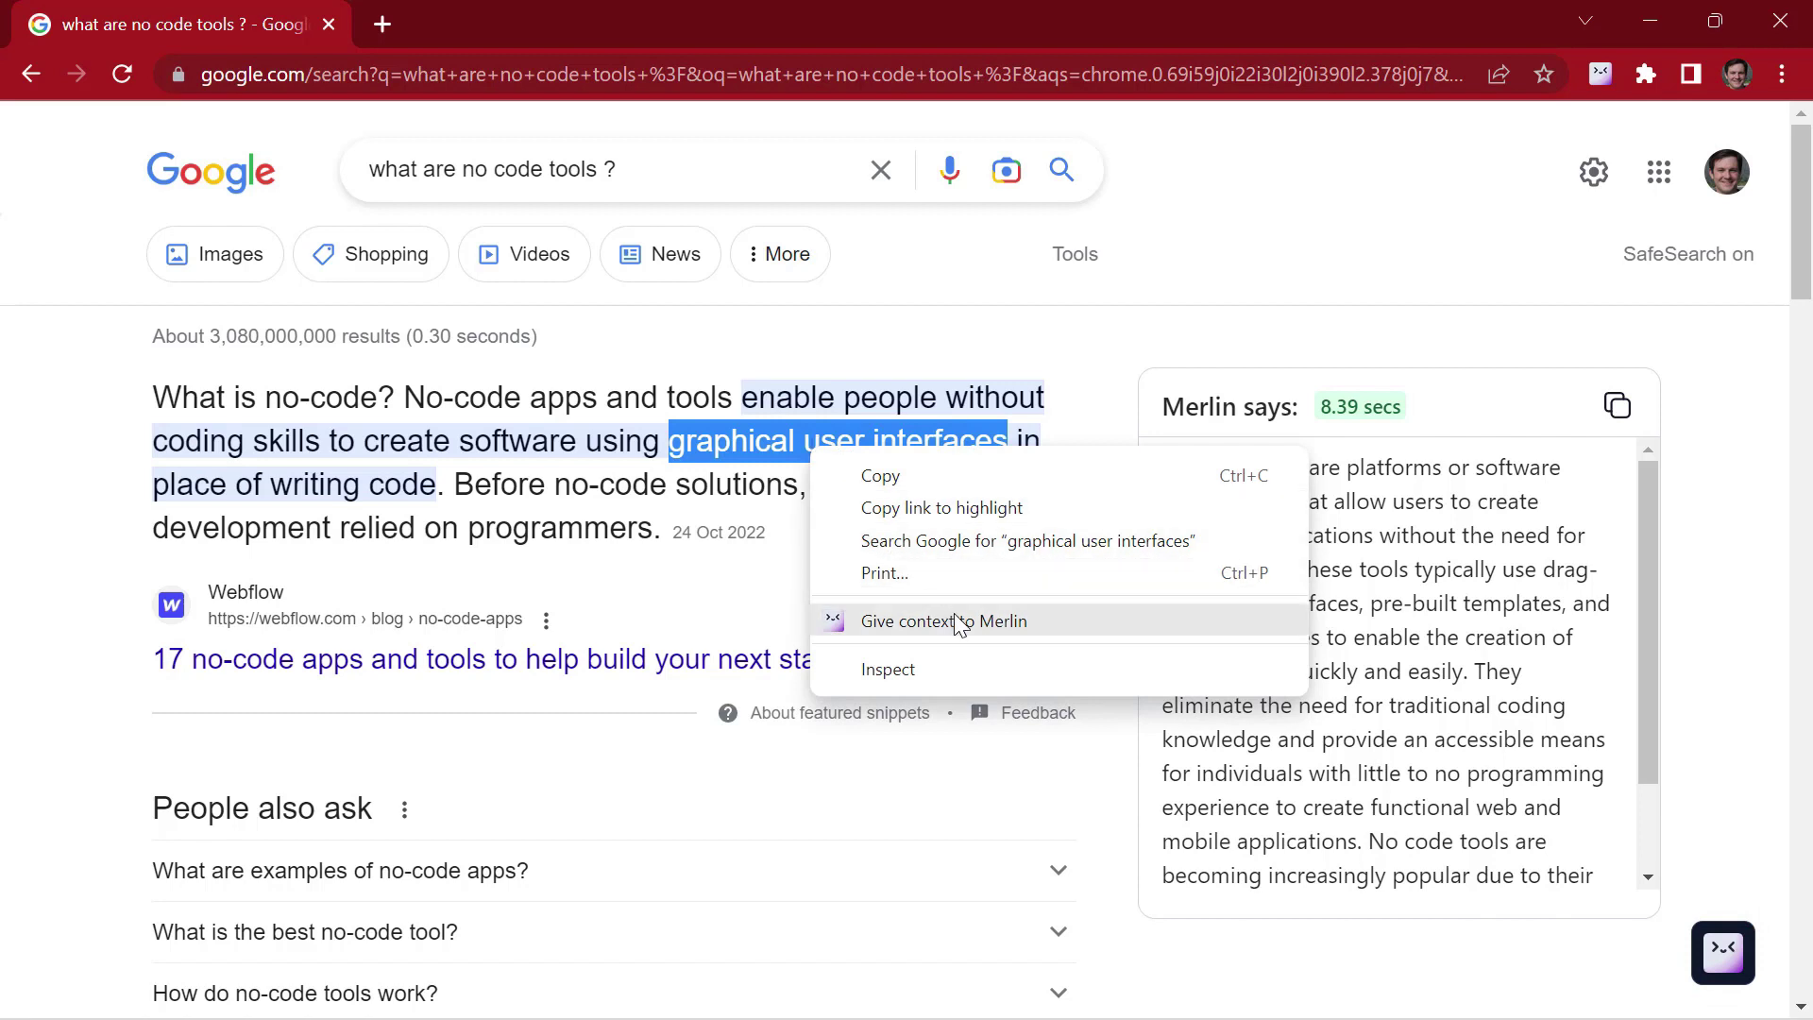
click(1009, 623)
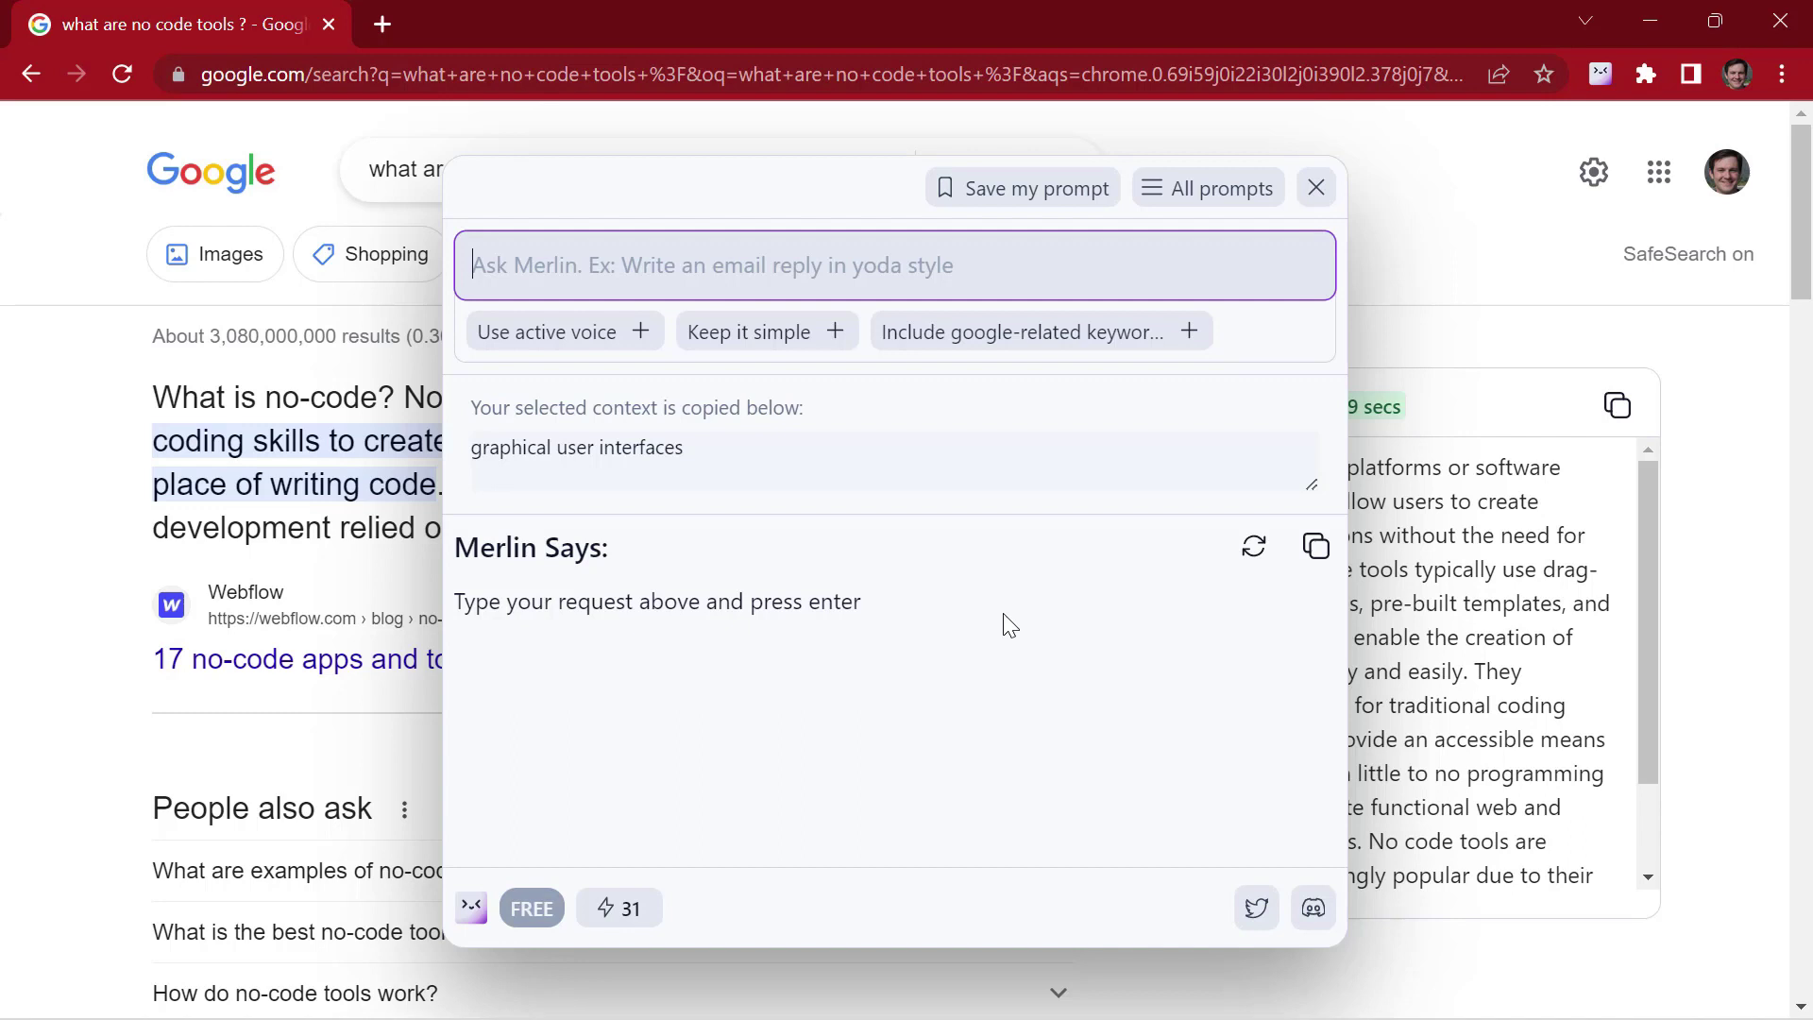
text(explain th)
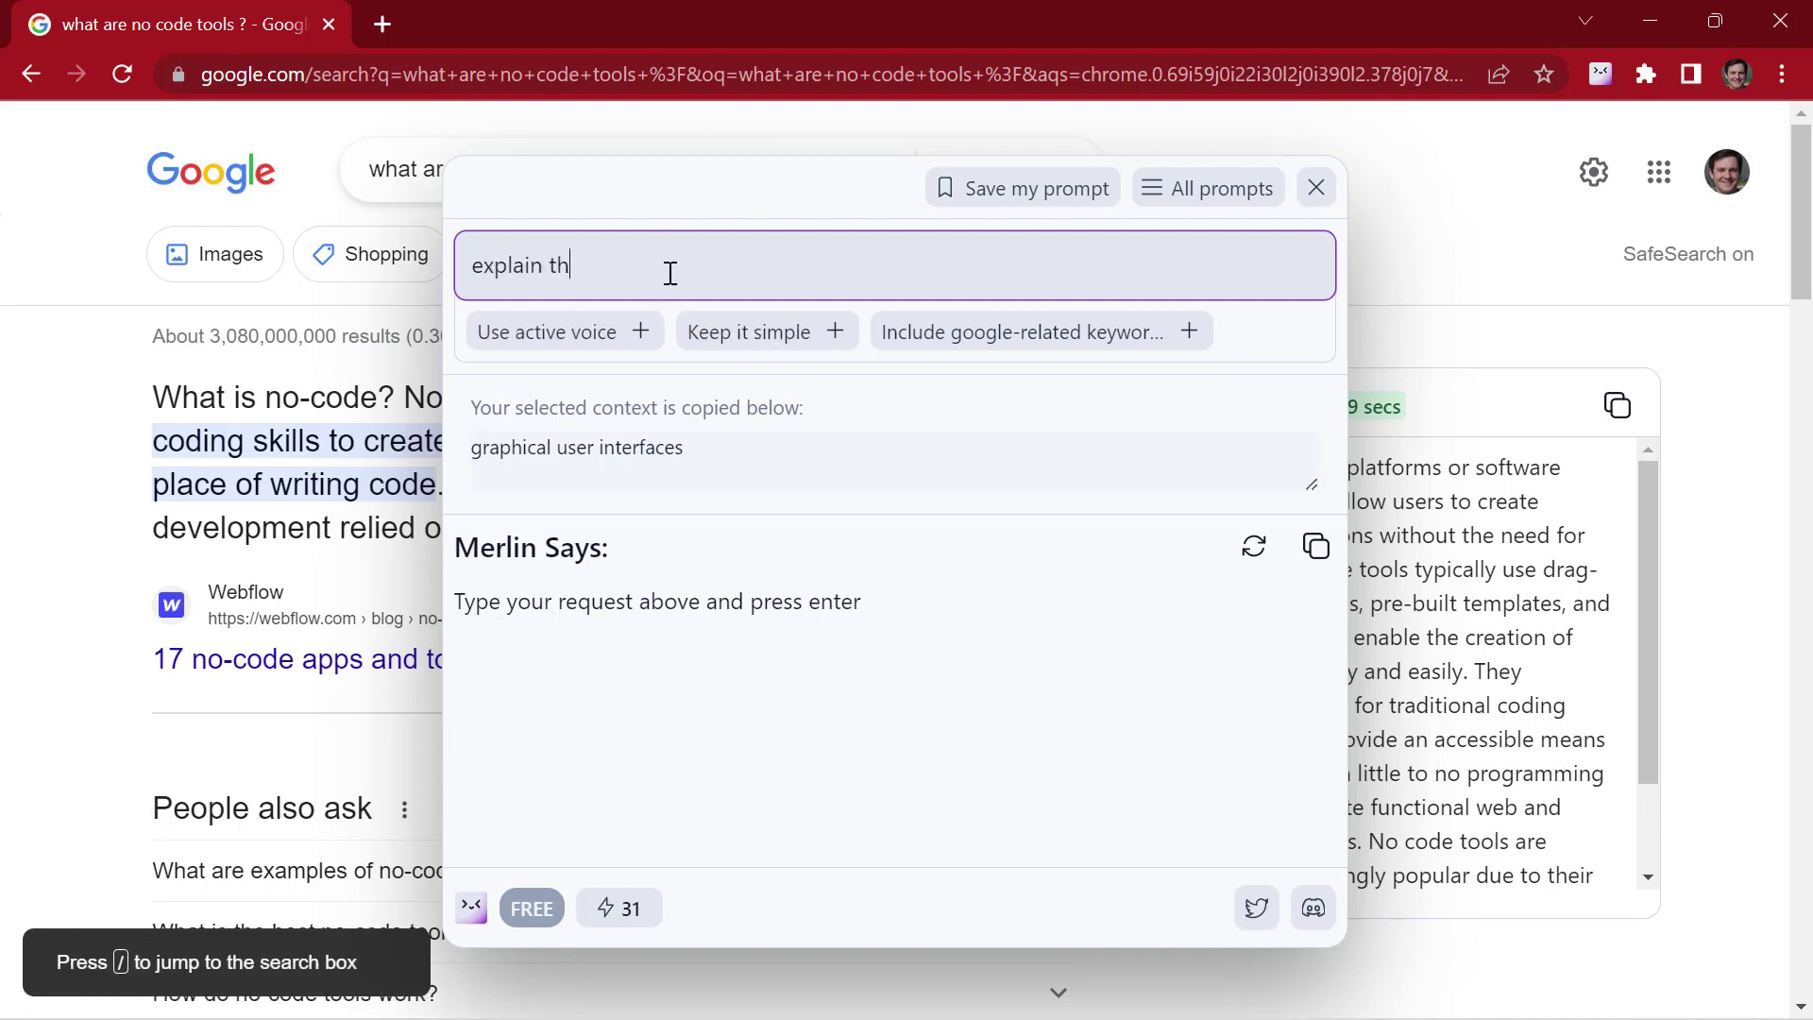
text(is term)
key(Return)
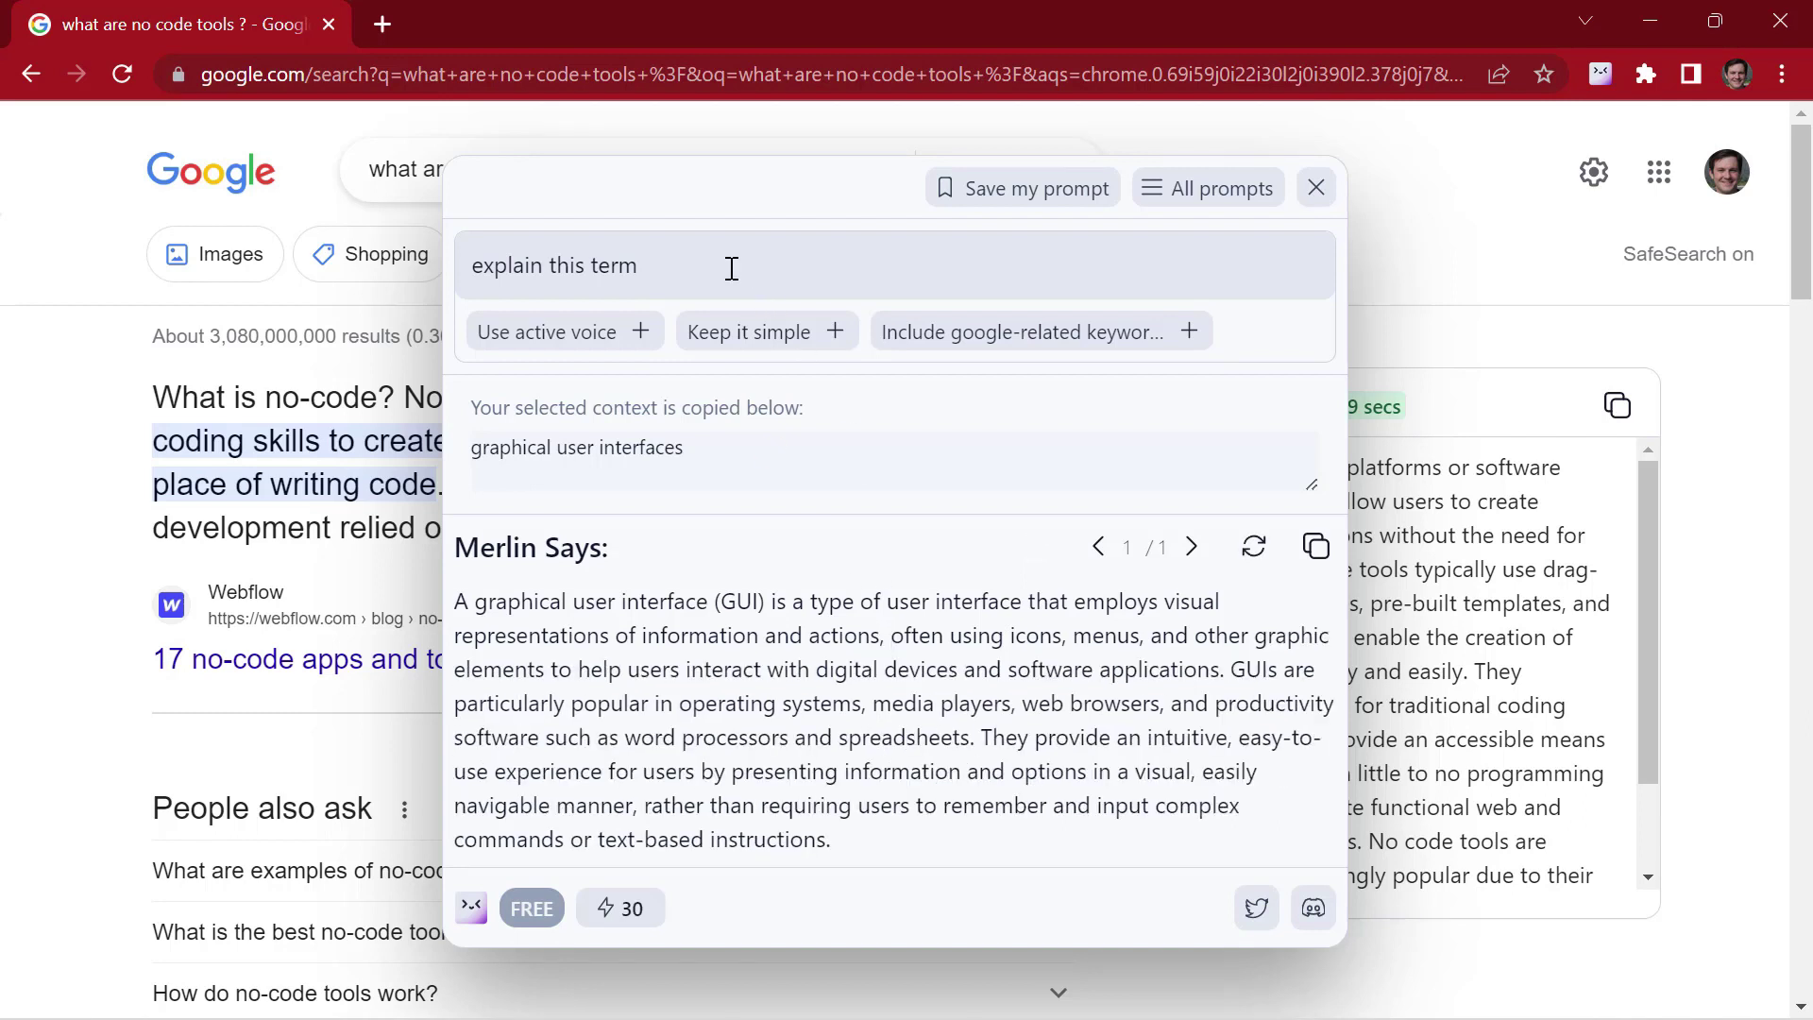
Replace the prompt with 'prepare an essay on this topic', then apply Keep it simple
click(474, 265)
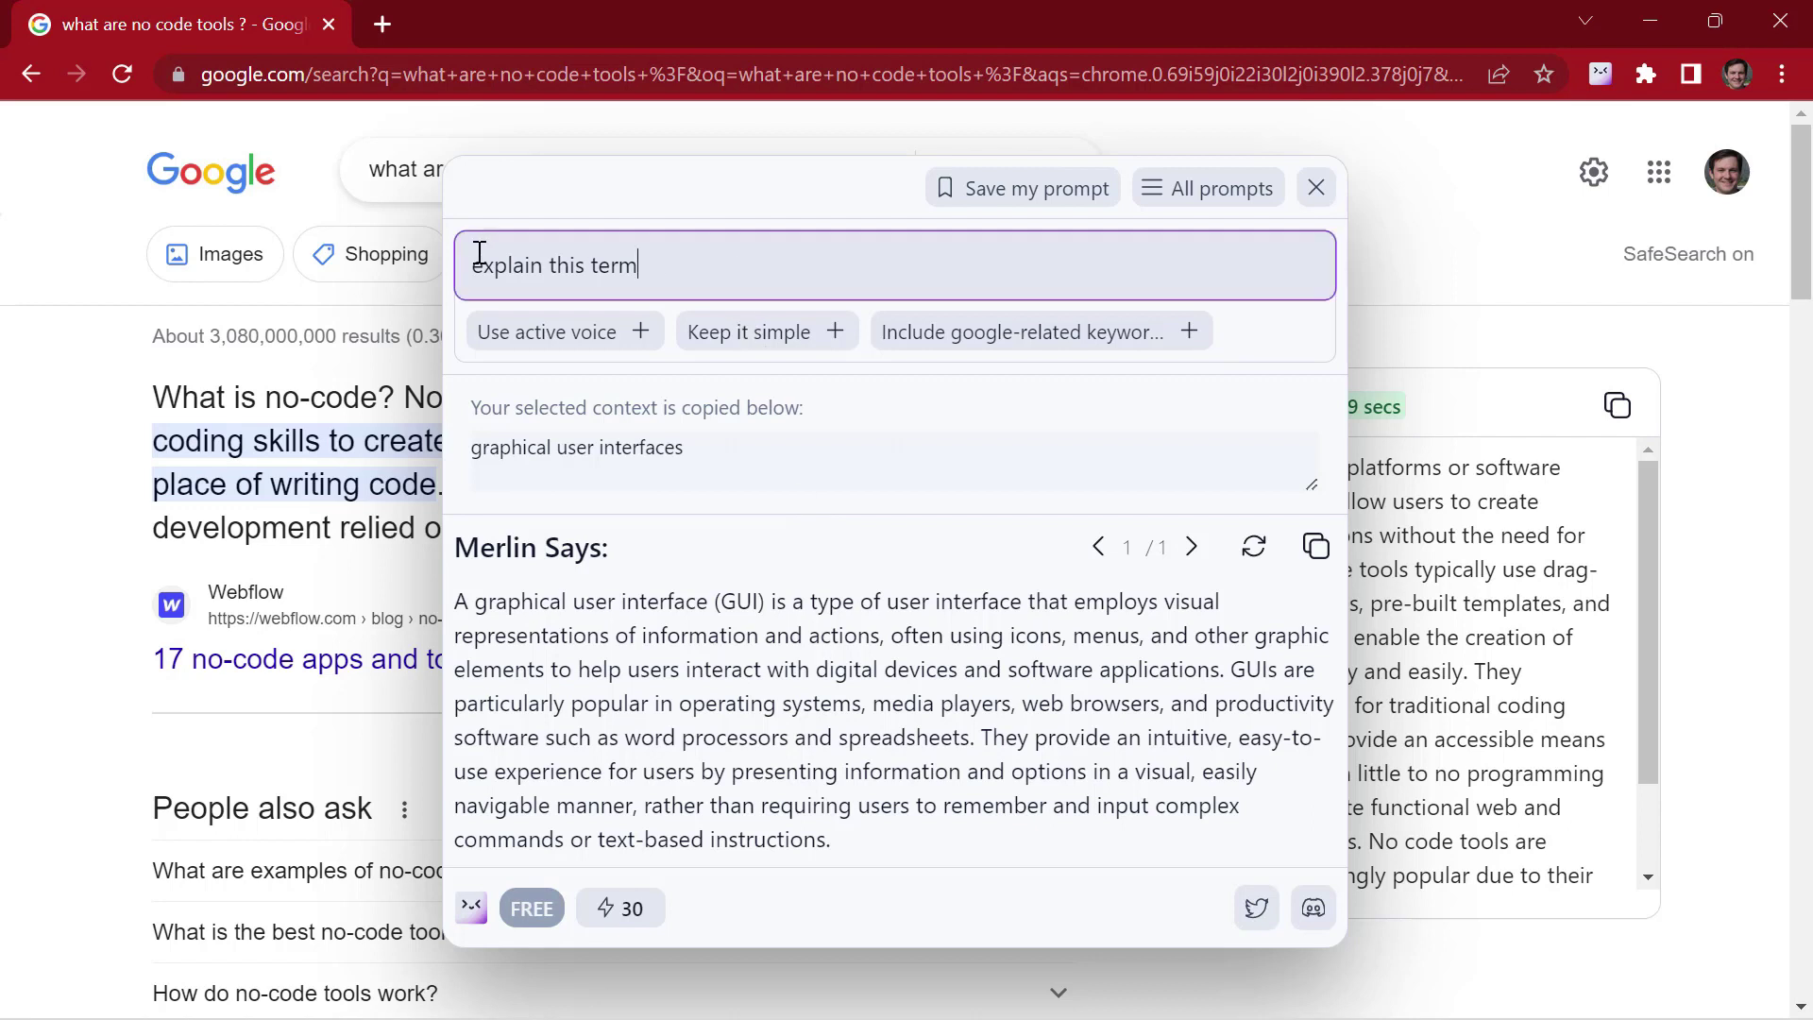
key(ctrl+a)
key(BackSpace)
text(prepare)
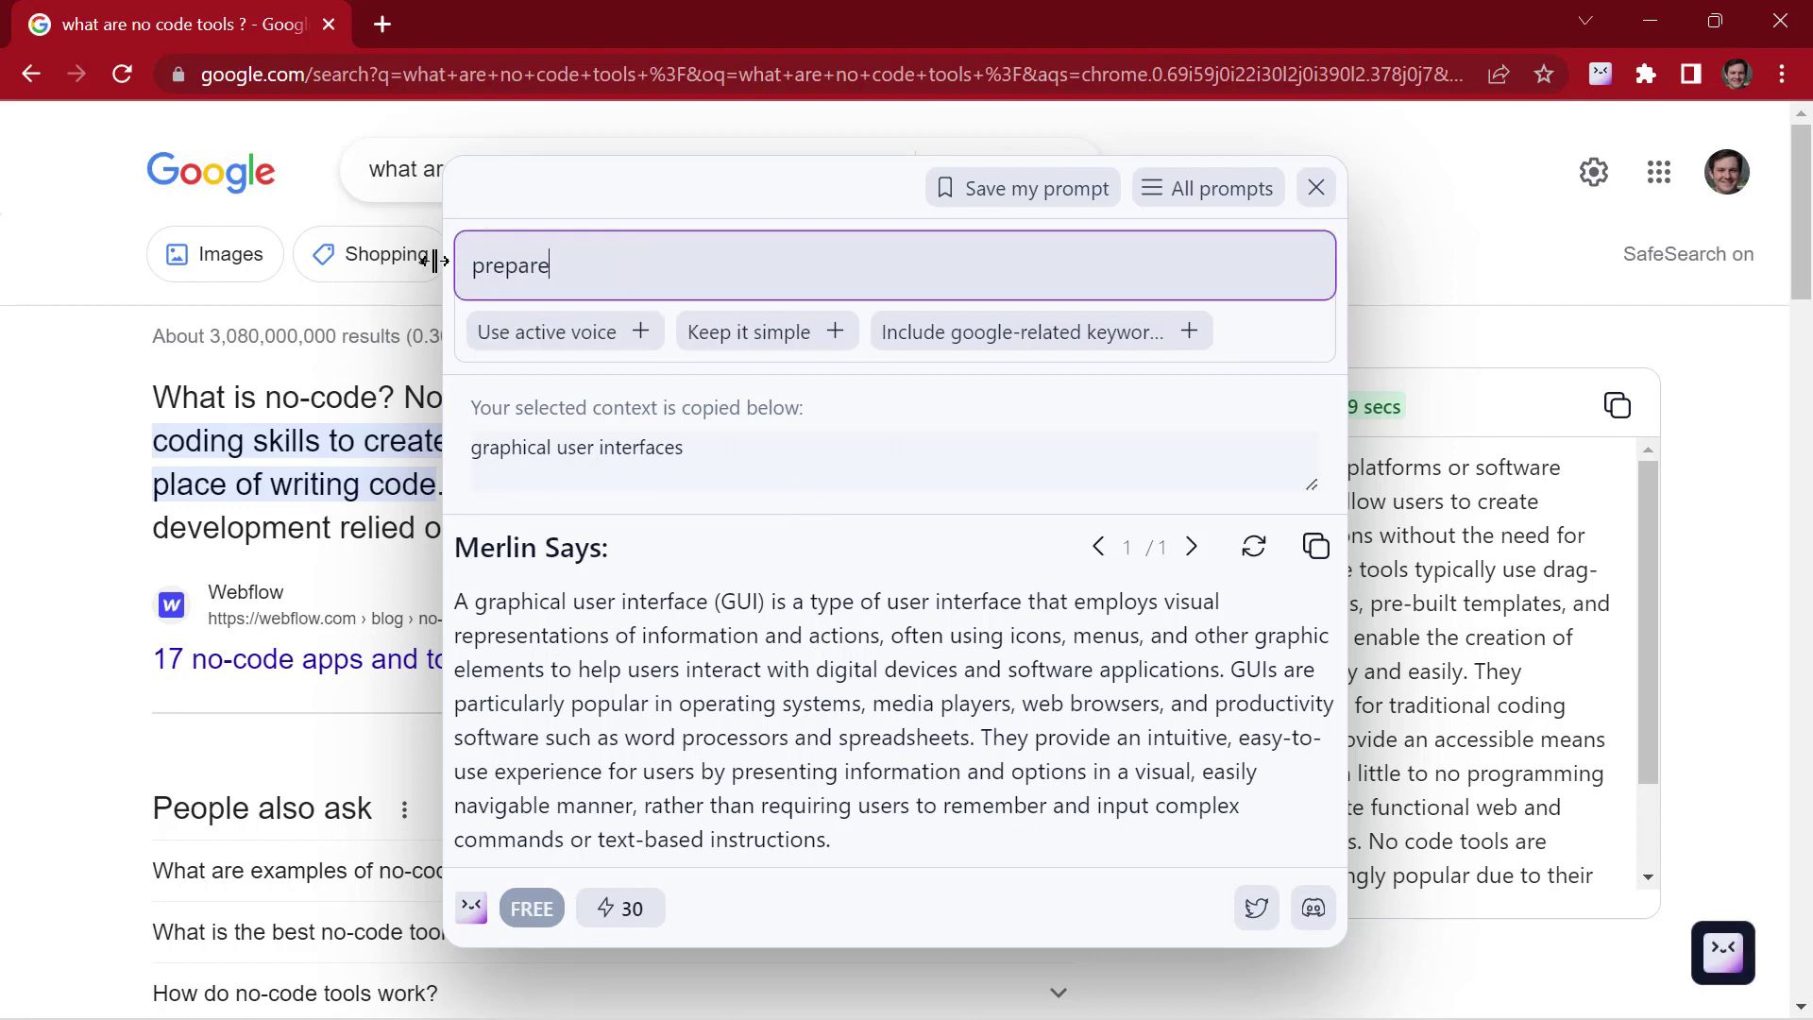
text( an essay on this topic)
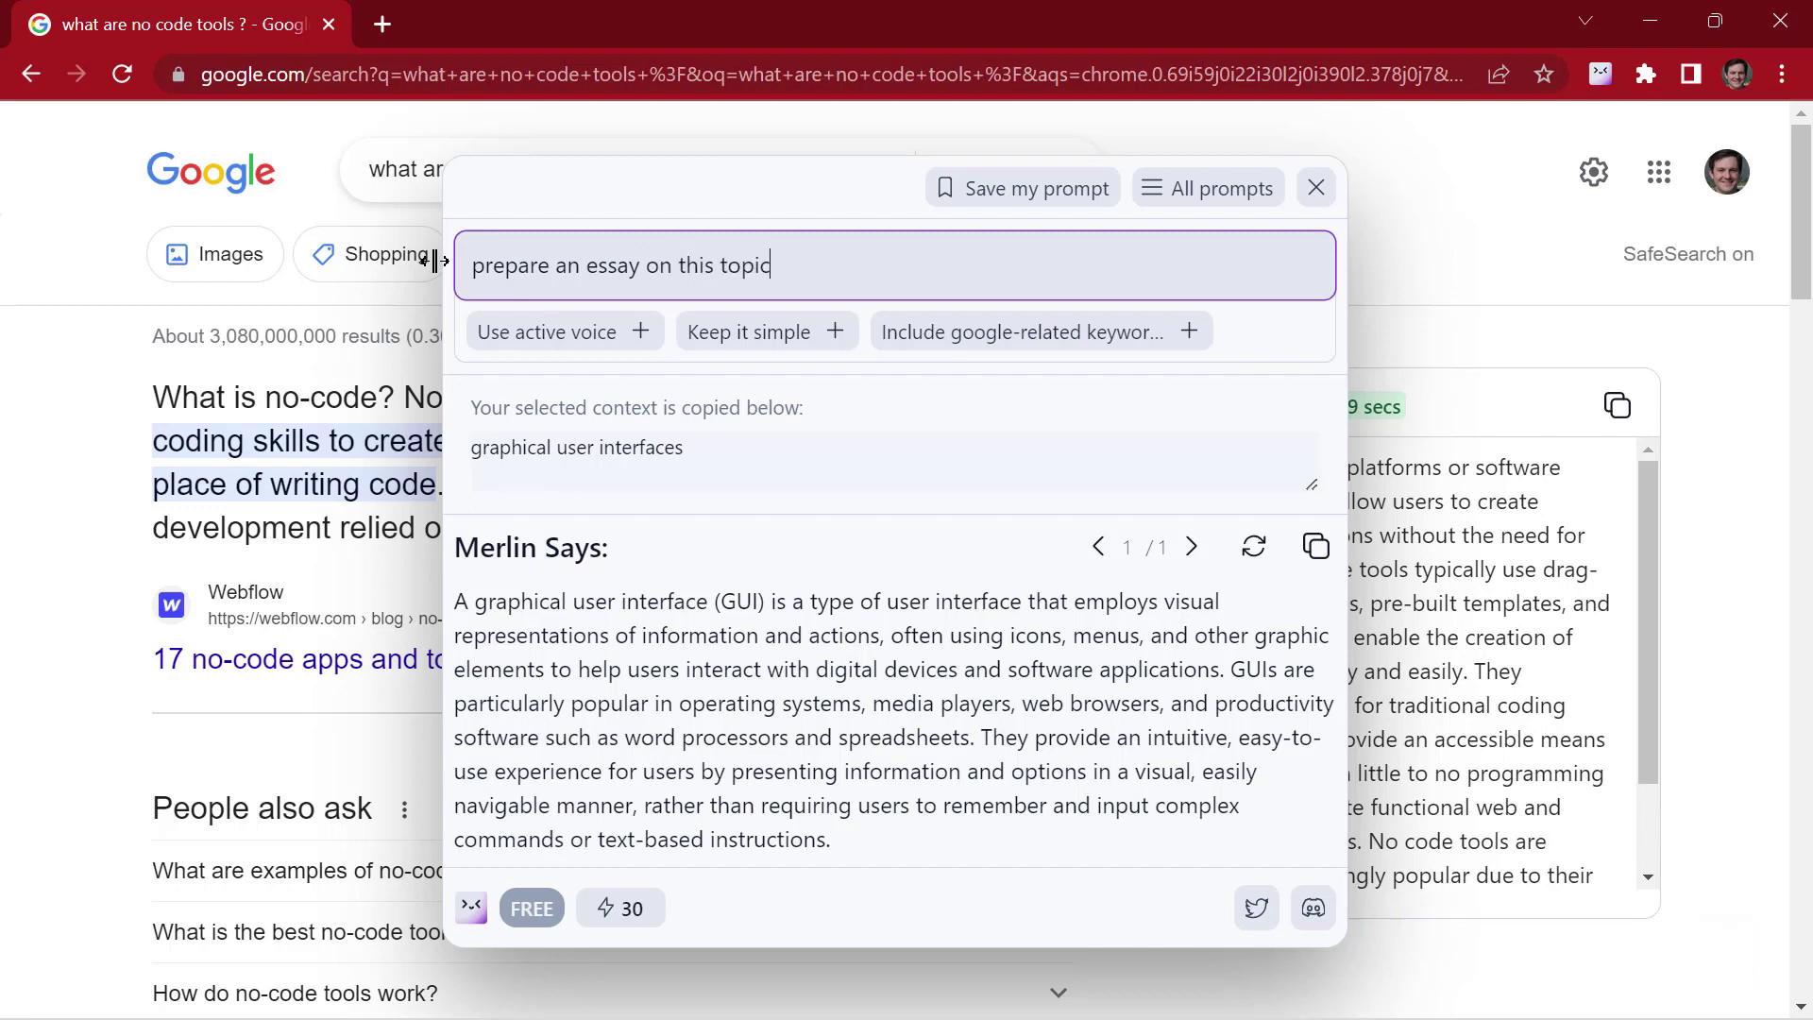
key(Return)
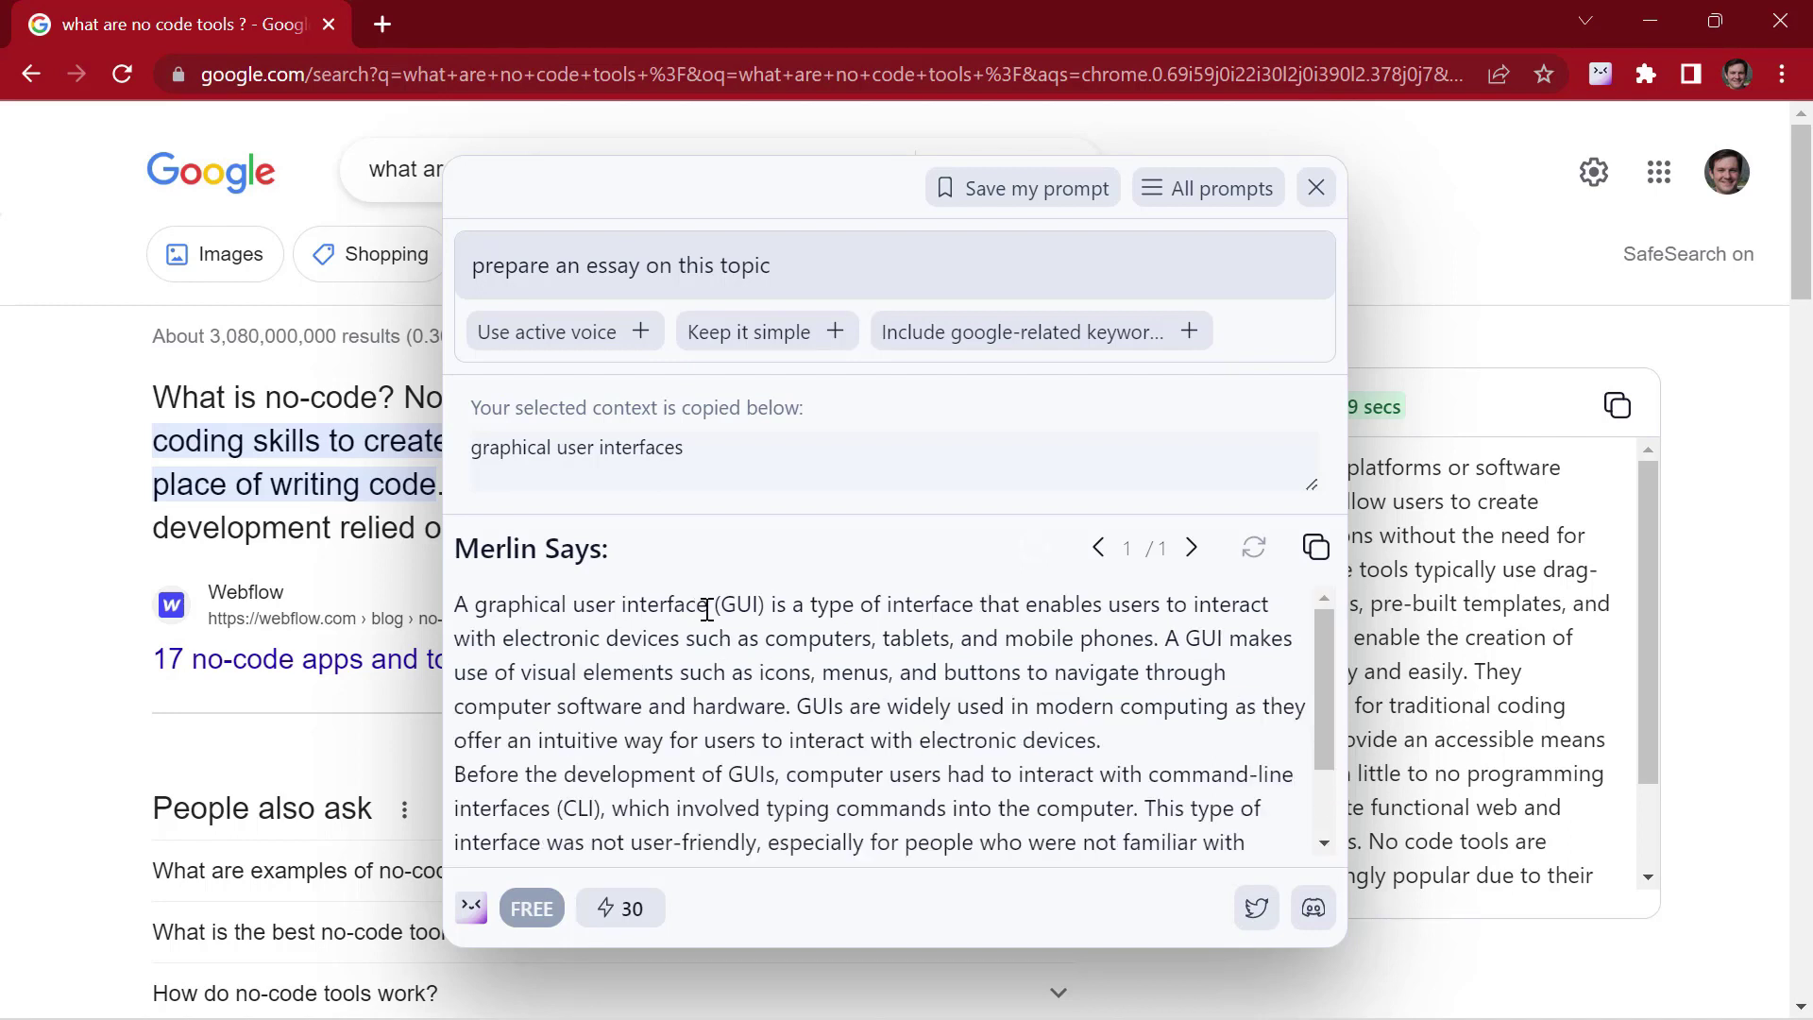
drag(1306, 733, 1296, 619)
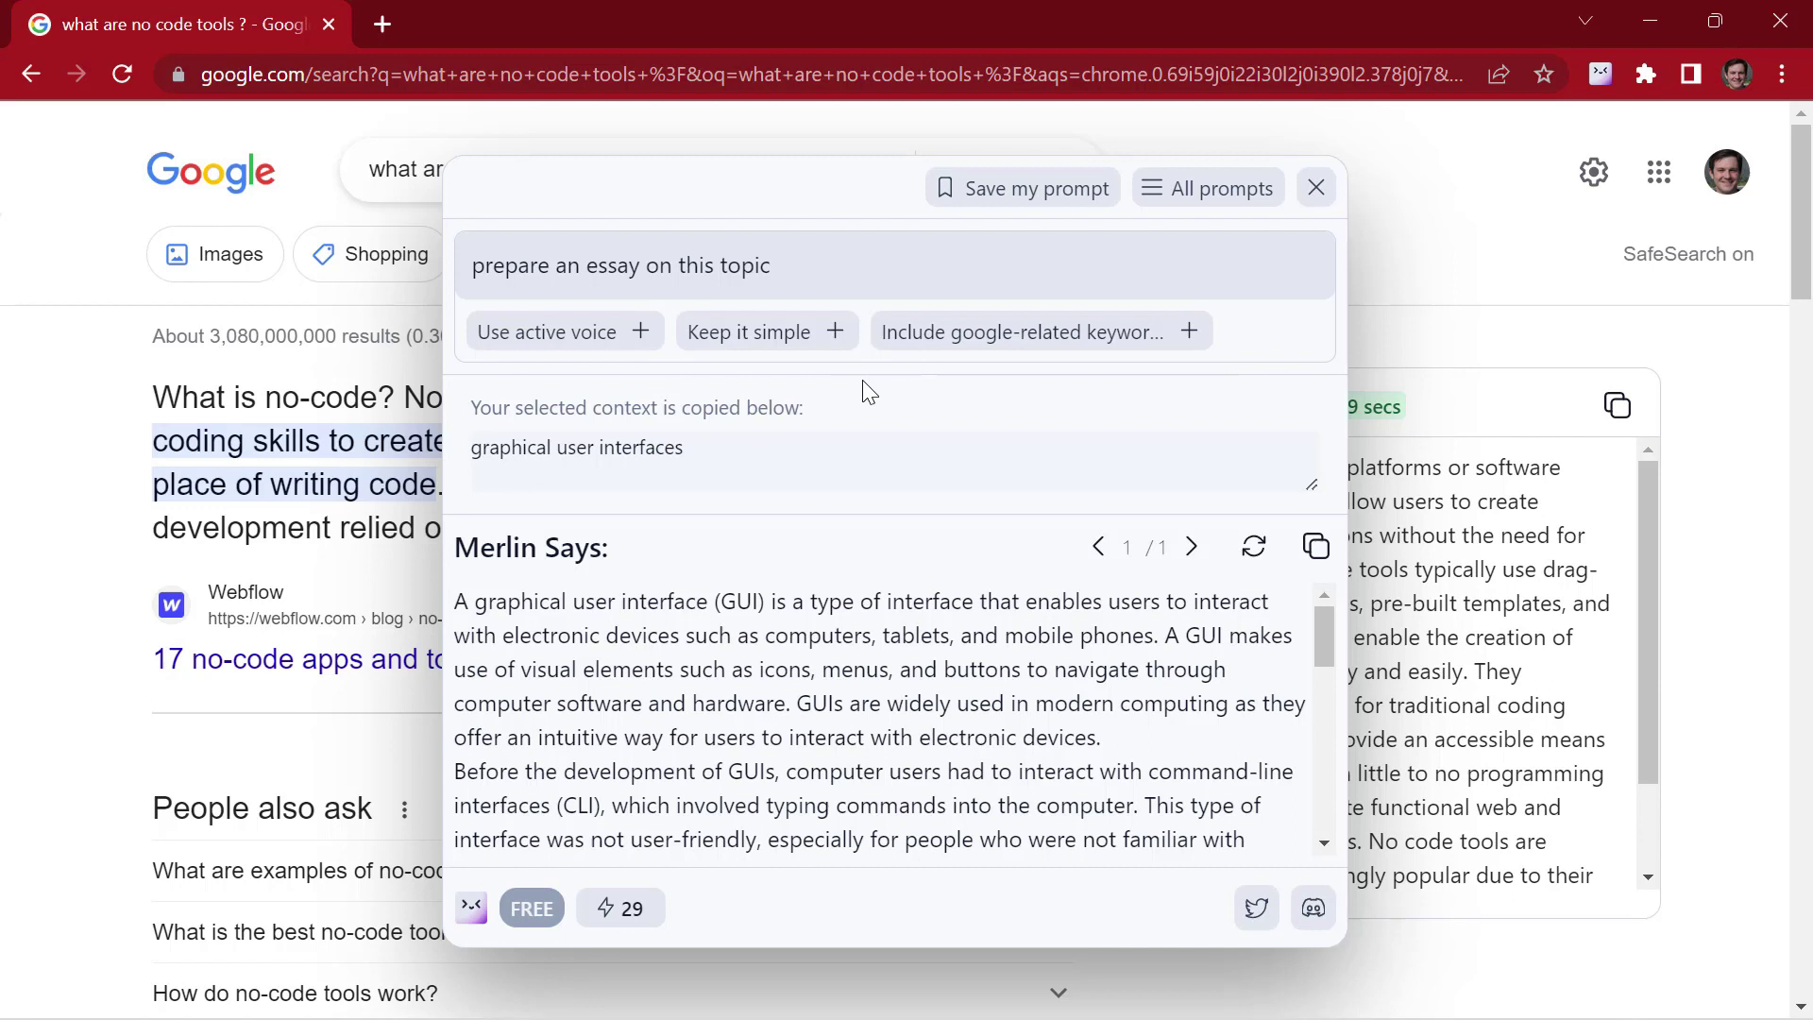
click(773, 355)
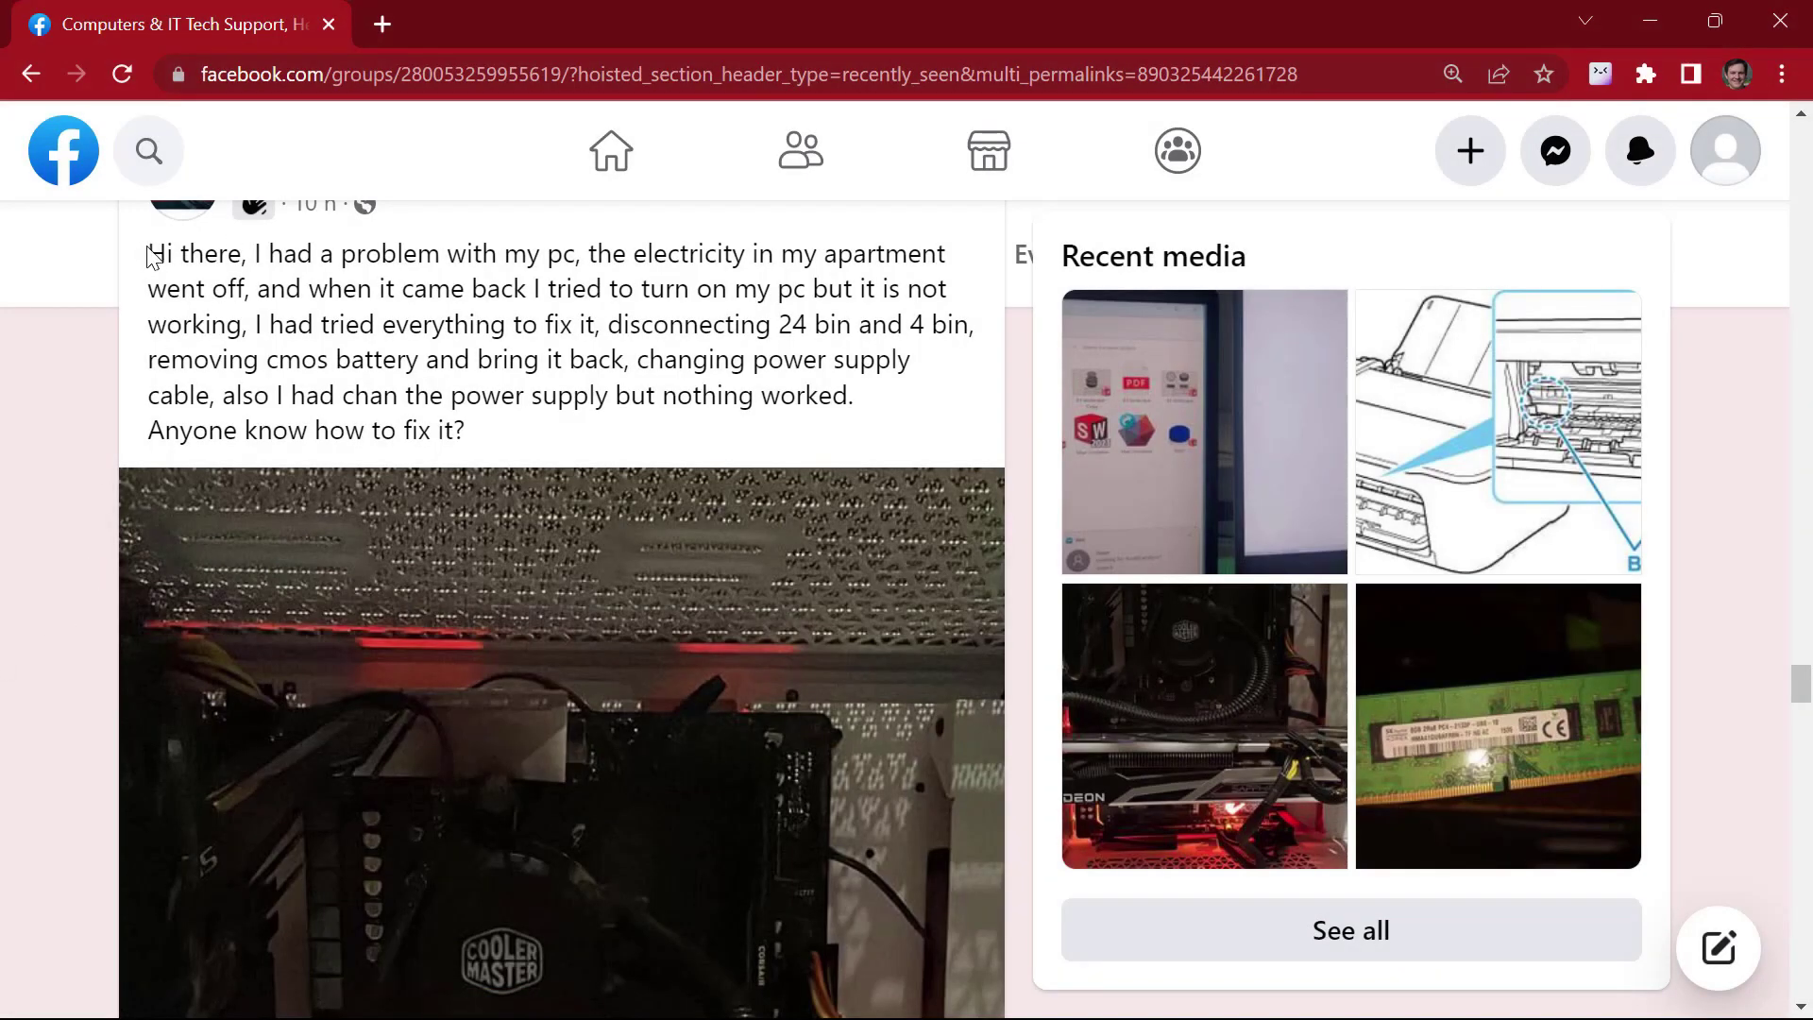
Ask Merlin to 'generate reply' for the selected broken-PC post and copy the answer
drag(149, 256, 491, 433)
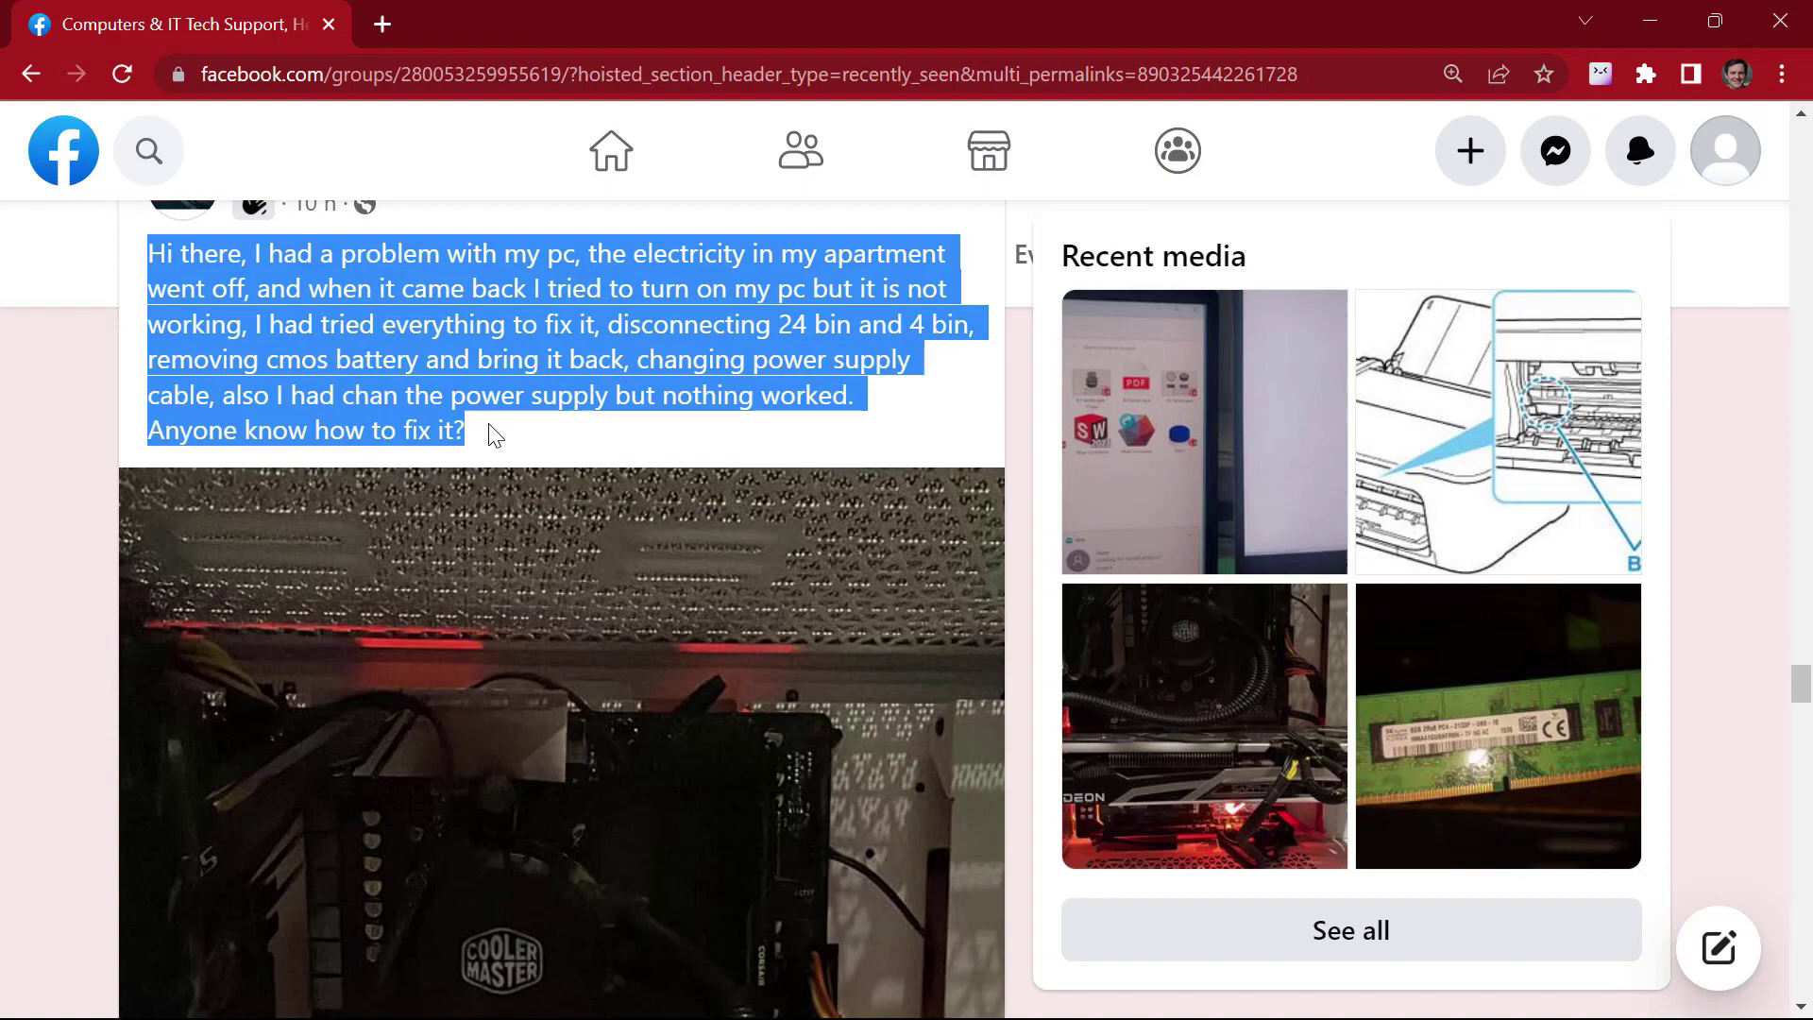
click(1704, 944)
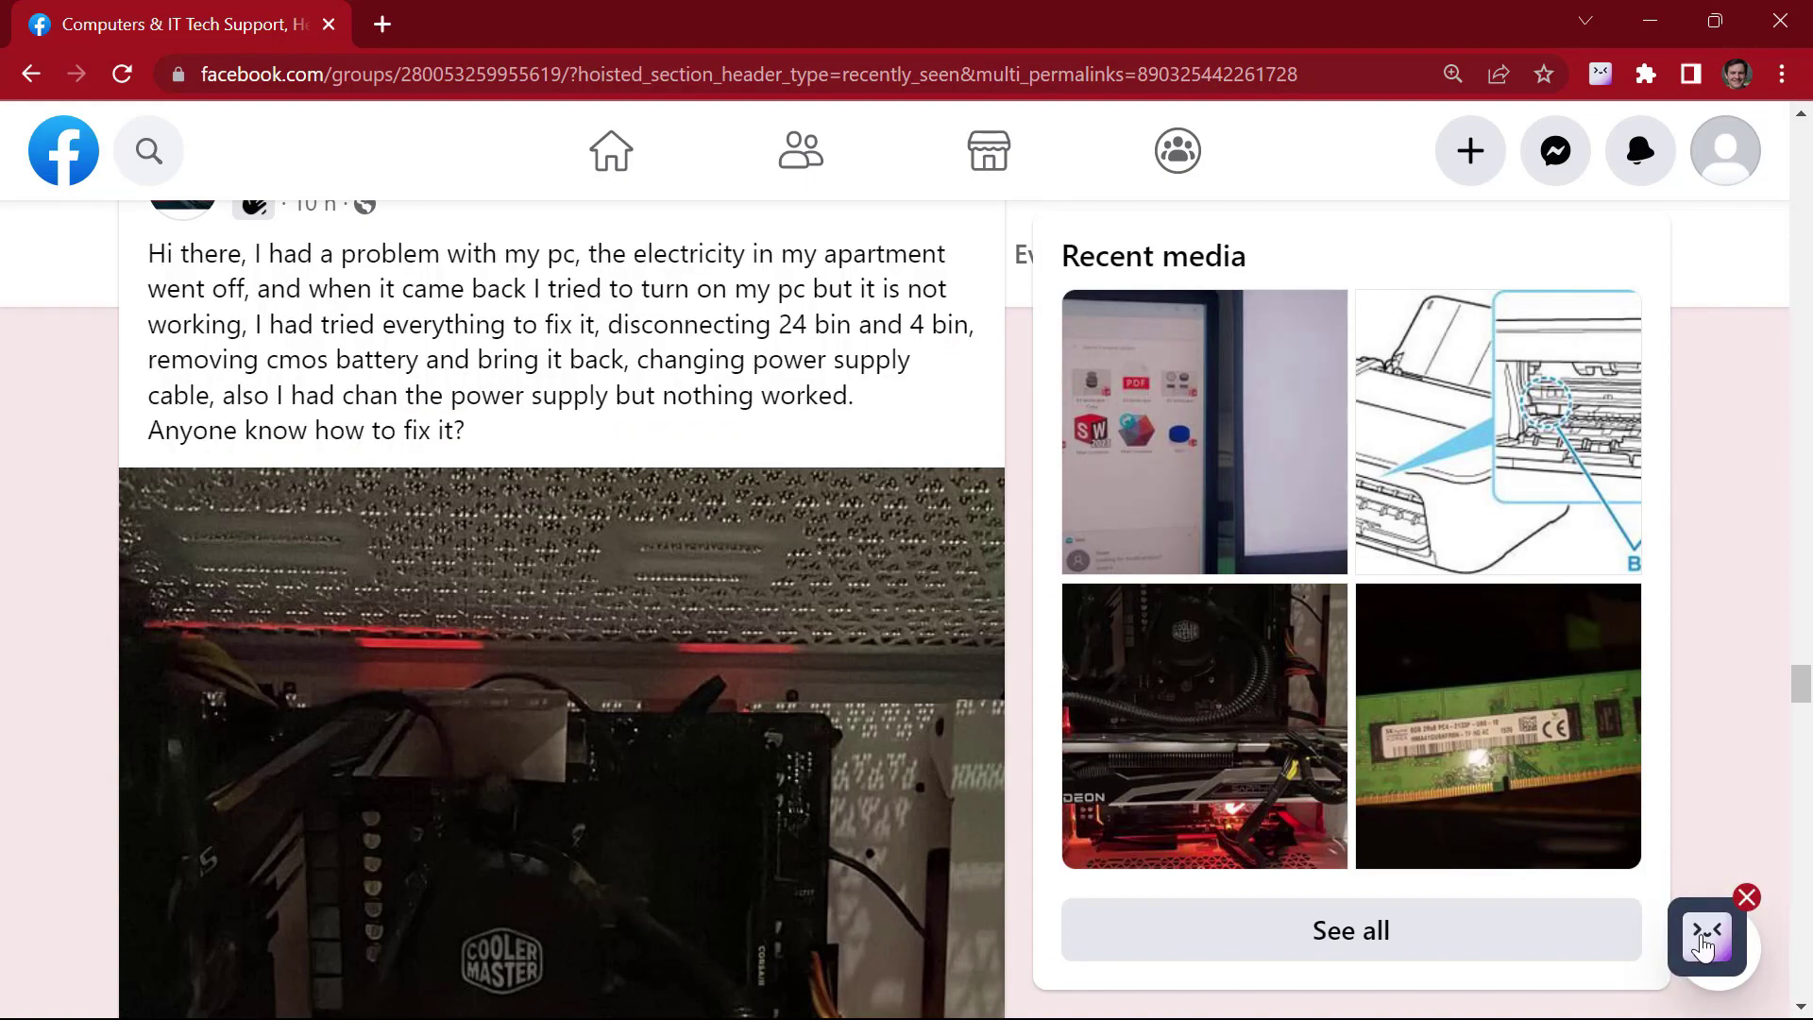
text(generate reply)
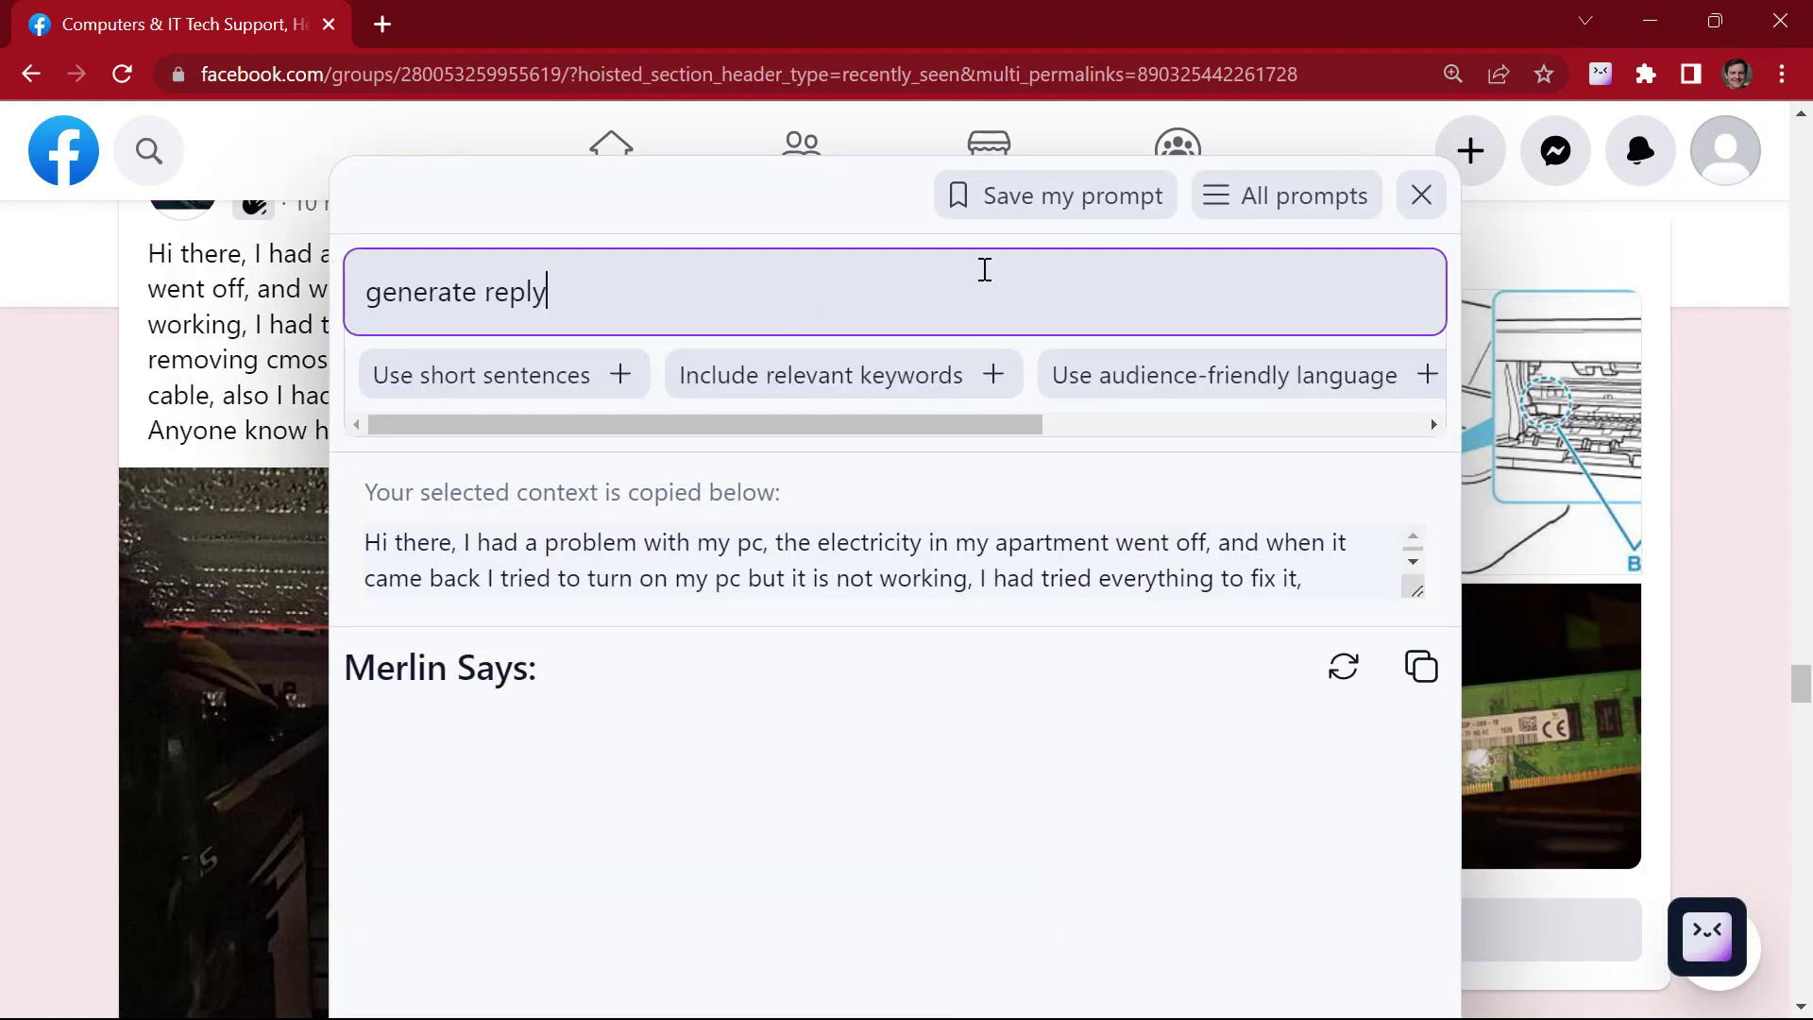
key(Return)
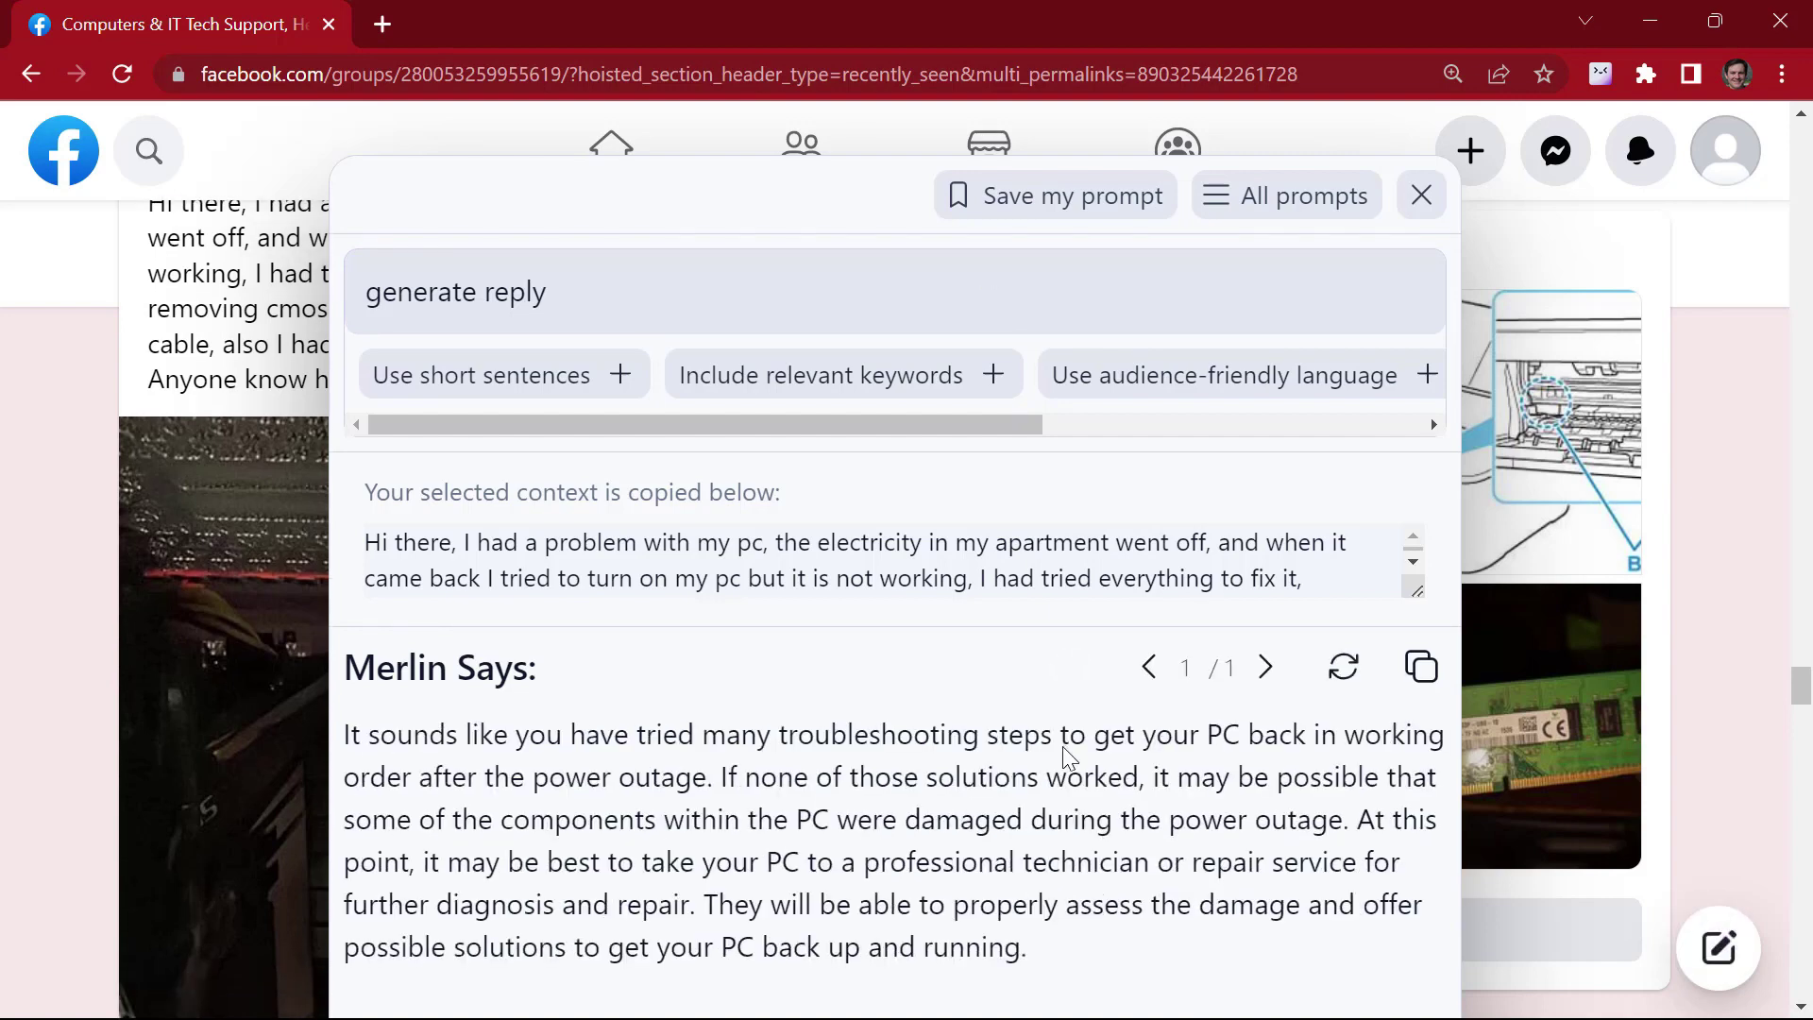
click(1430, 678)
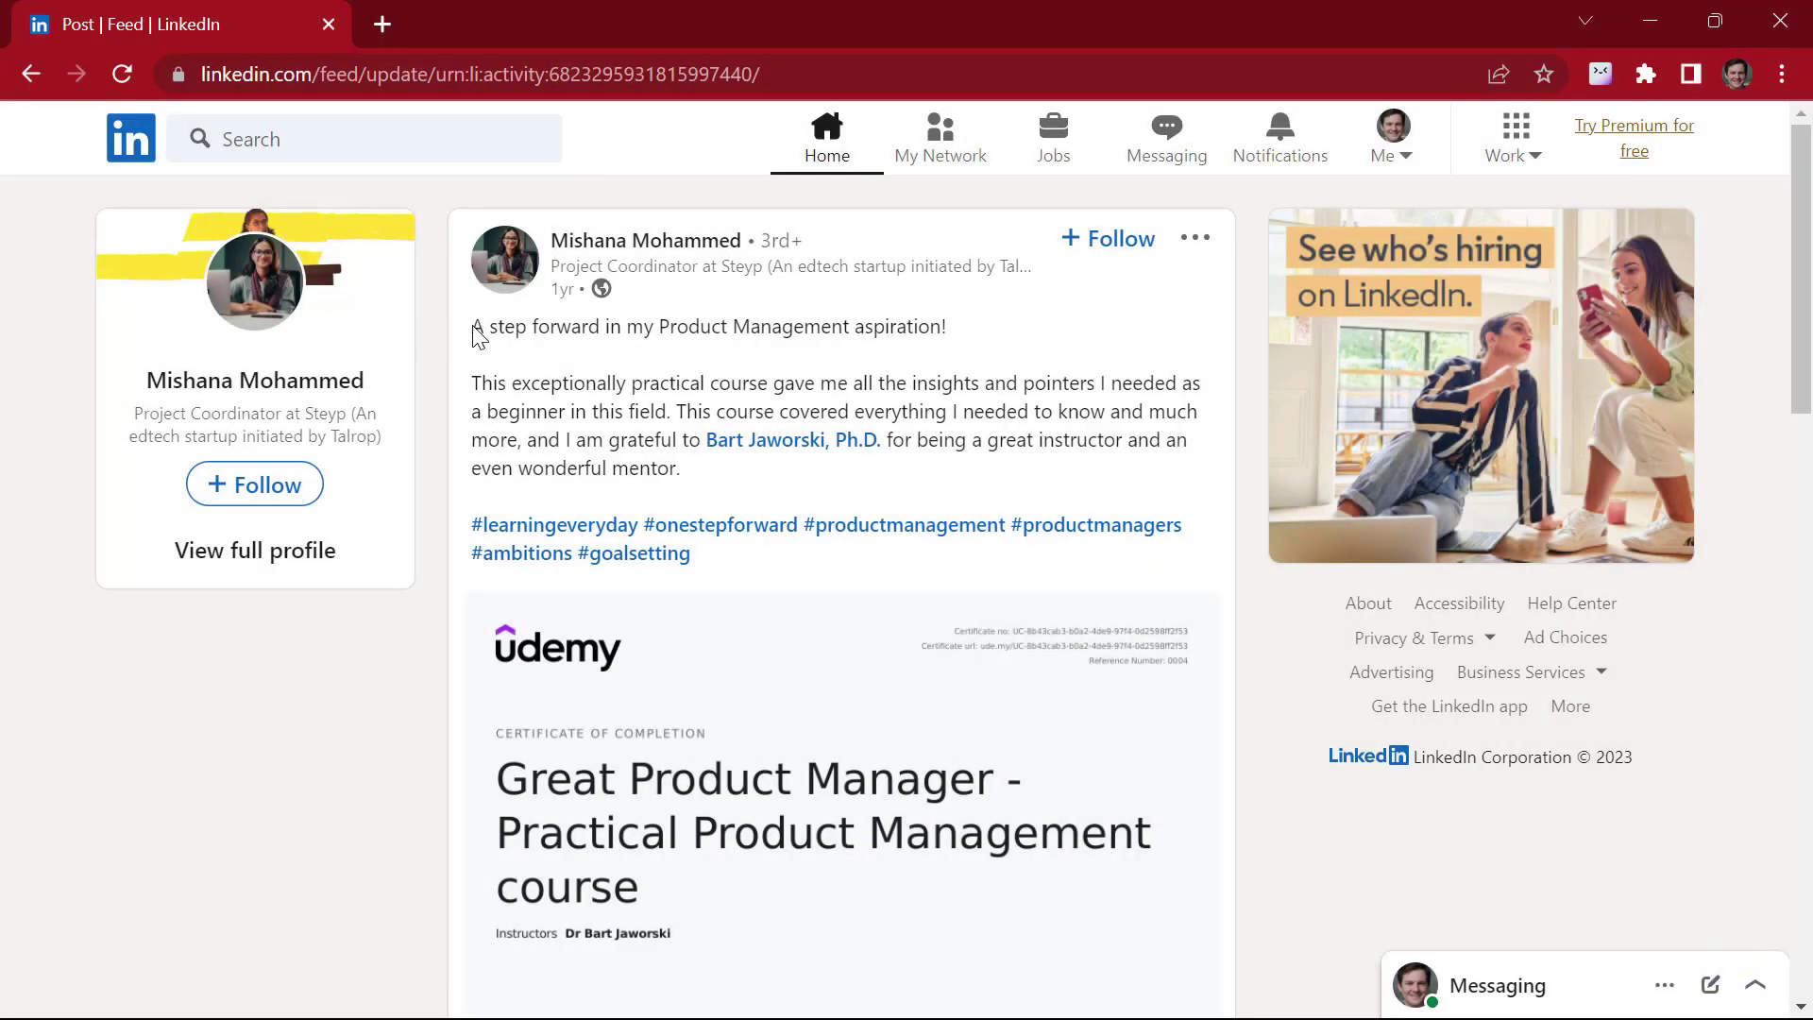
Select the LinkedIn course post text and ask Merlin for a professional reply
drag(472, 325, 716, 557)
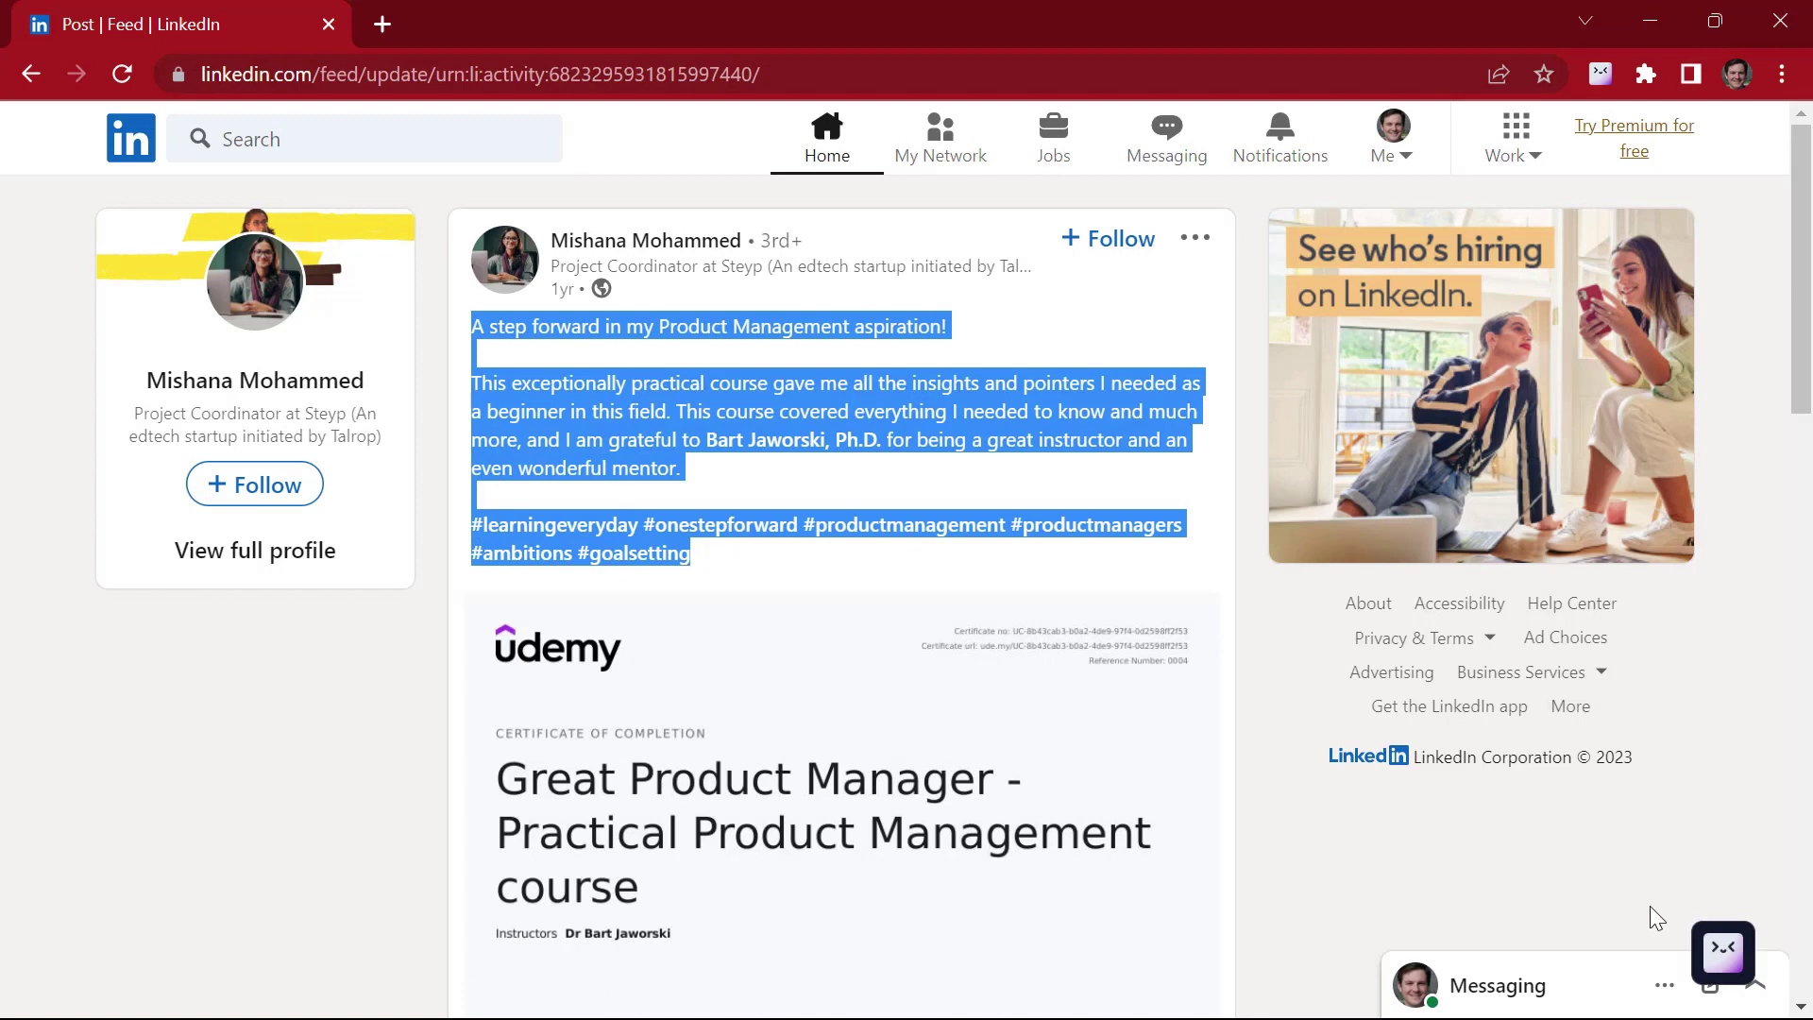
click(1731, 963)
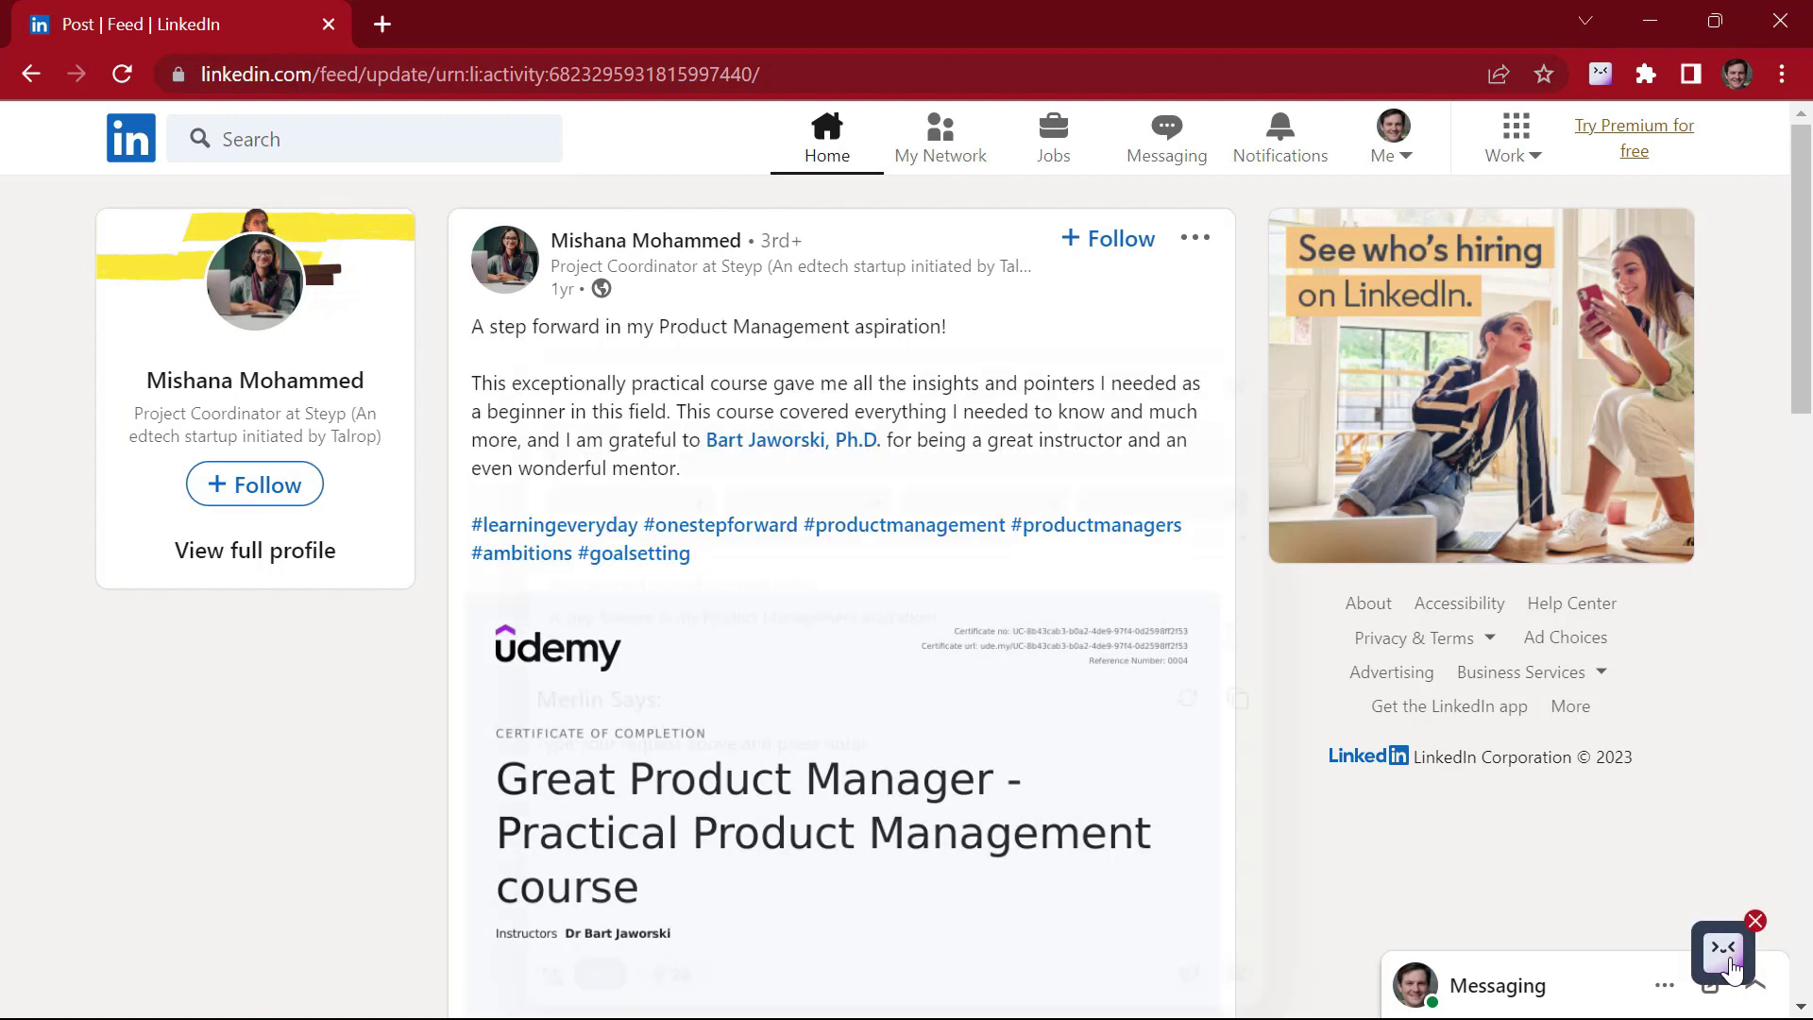
text(generate)
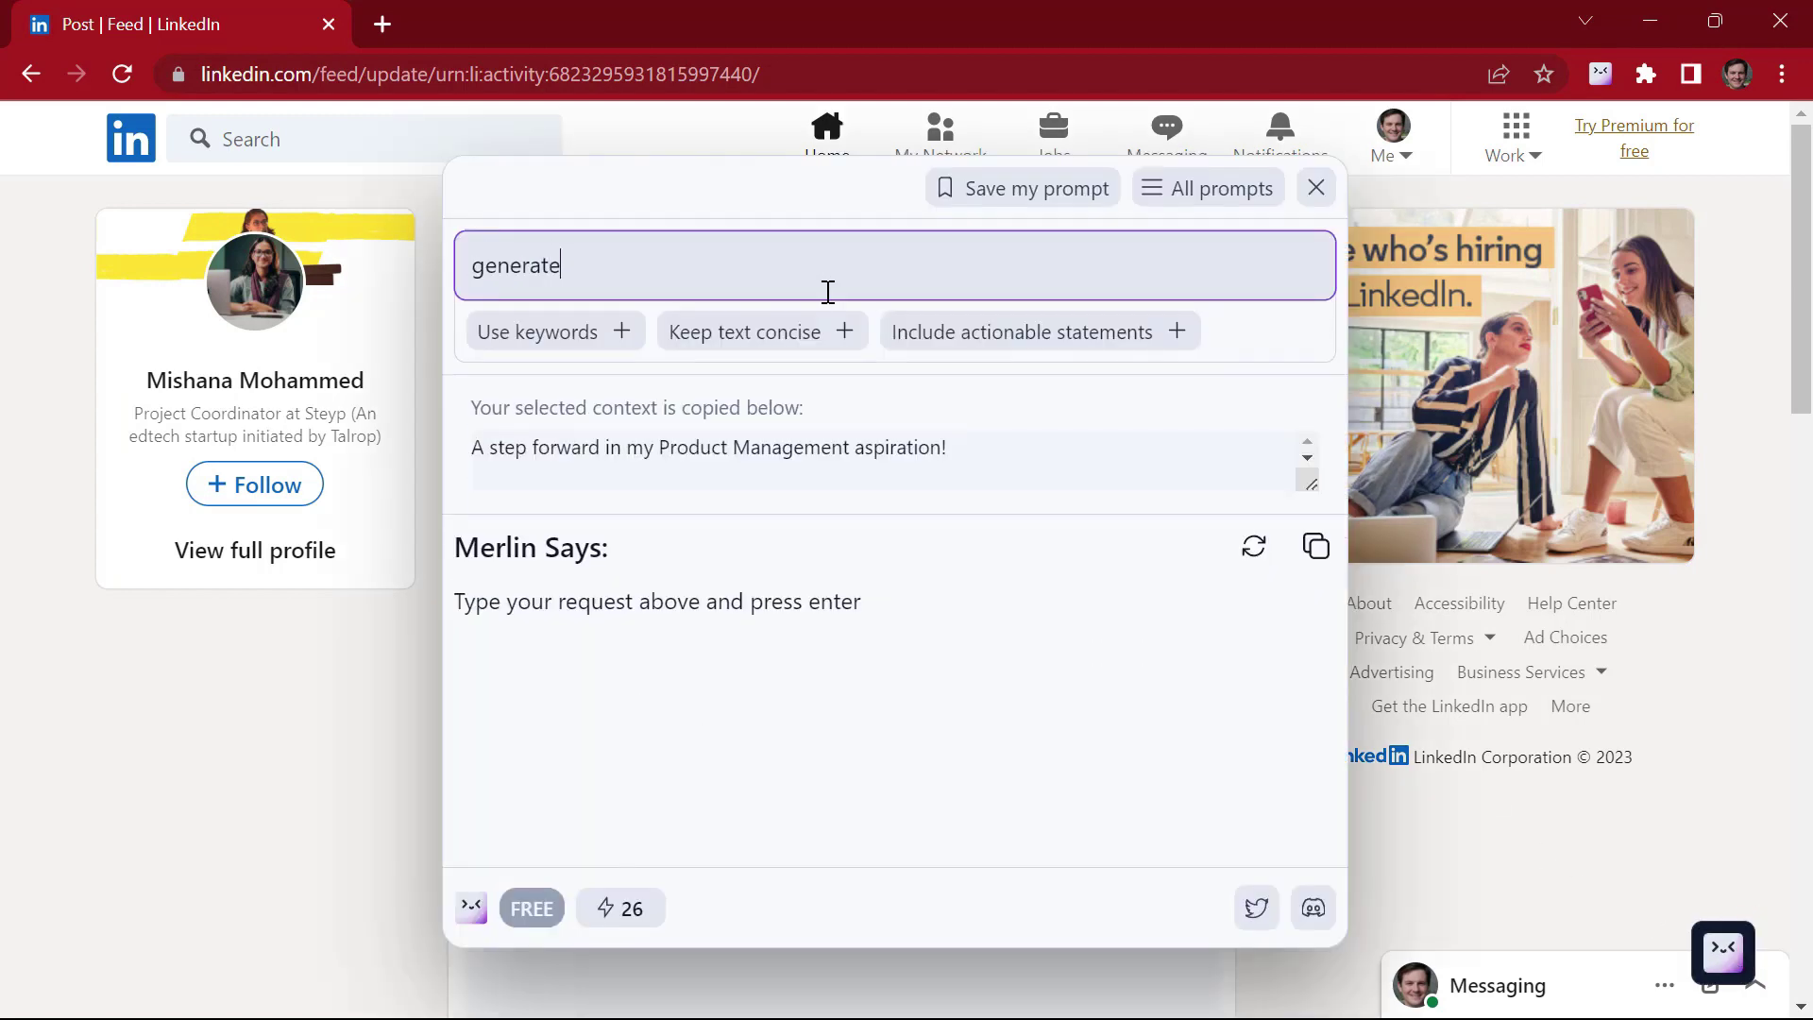
text(a a pro)
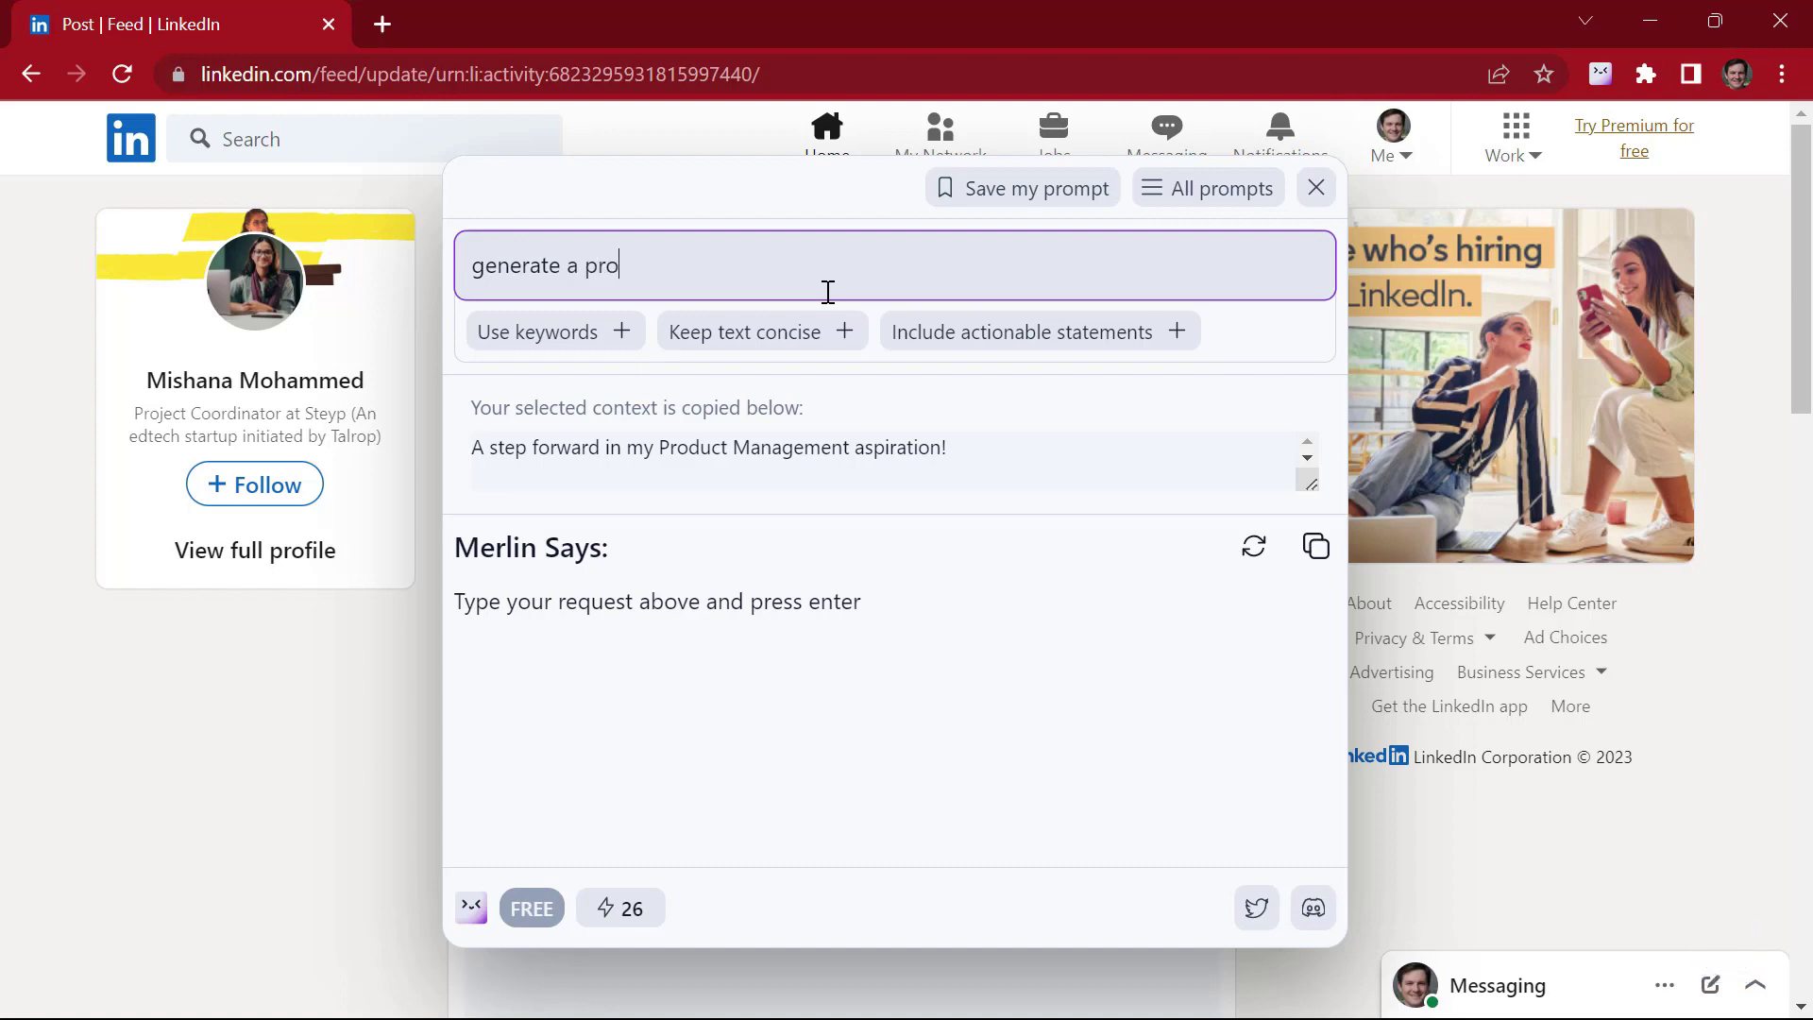
text(fessional reply)
key(Return)
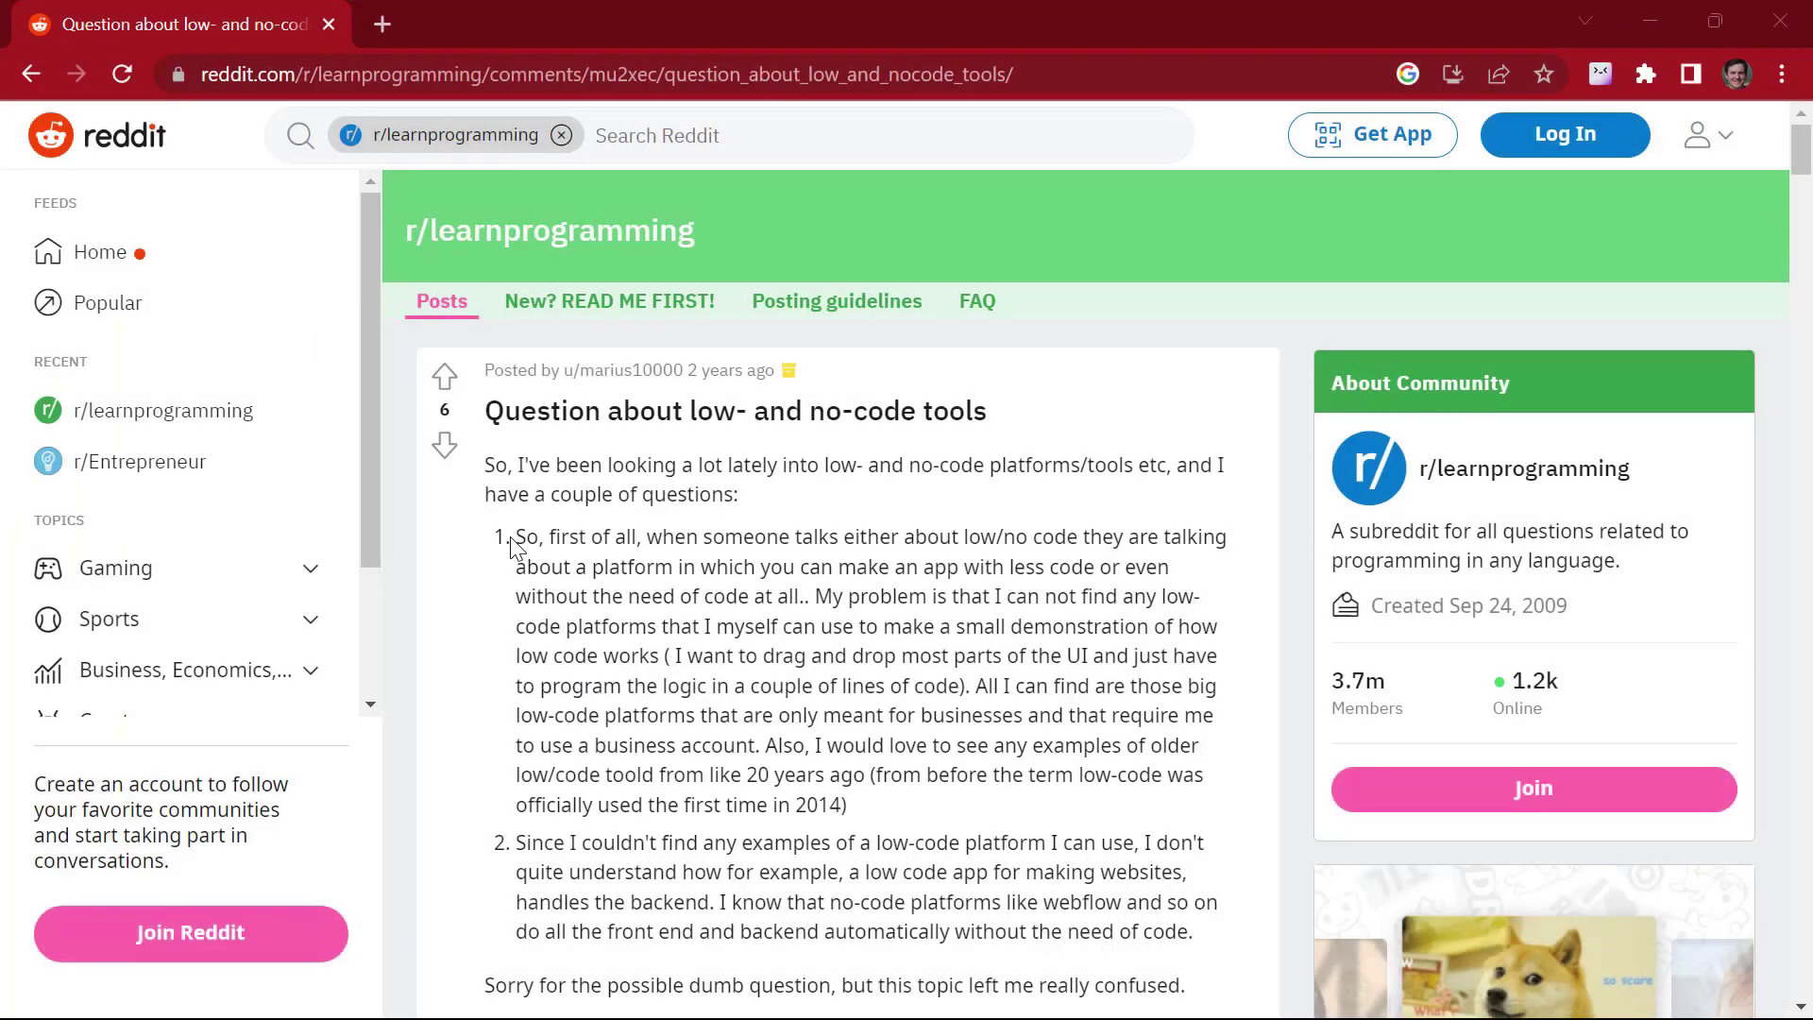
Select the Reddit post's first numbered question and ask Merlin to 'generate a reply'
drag(513, 545, 882, 806)
click(1723, 949)
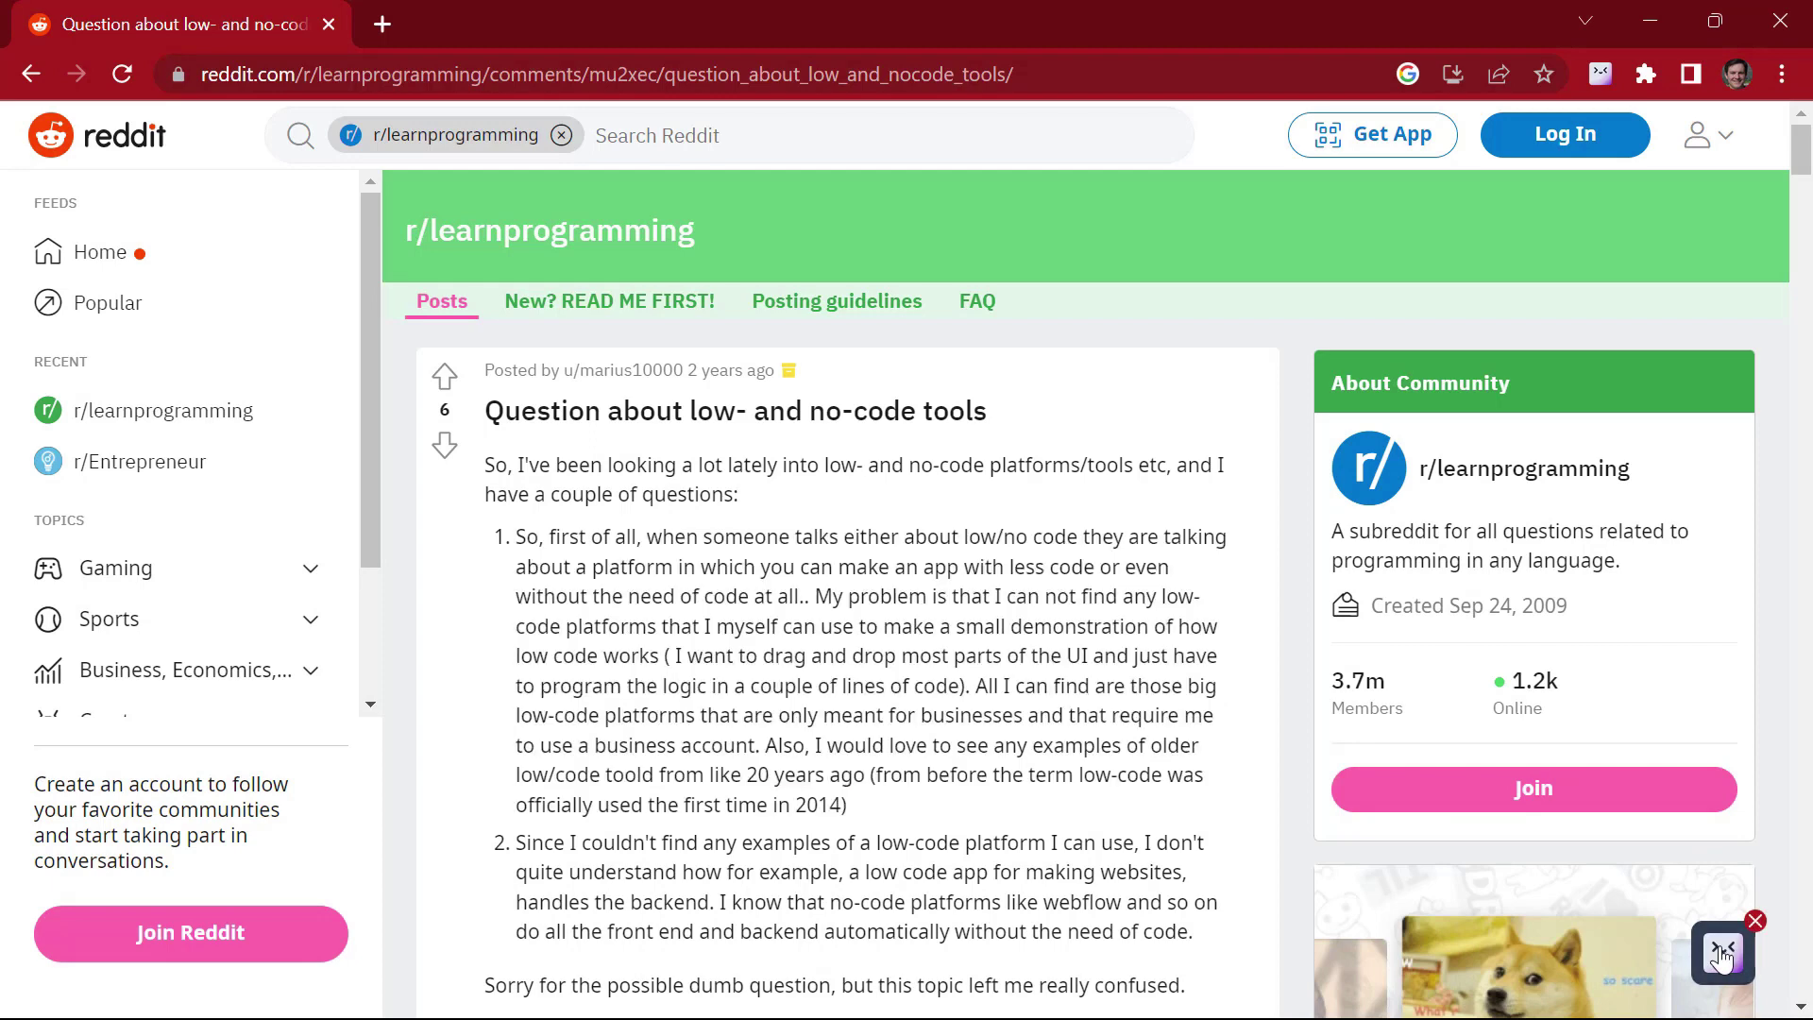
text(generate a reply)
key(Return)
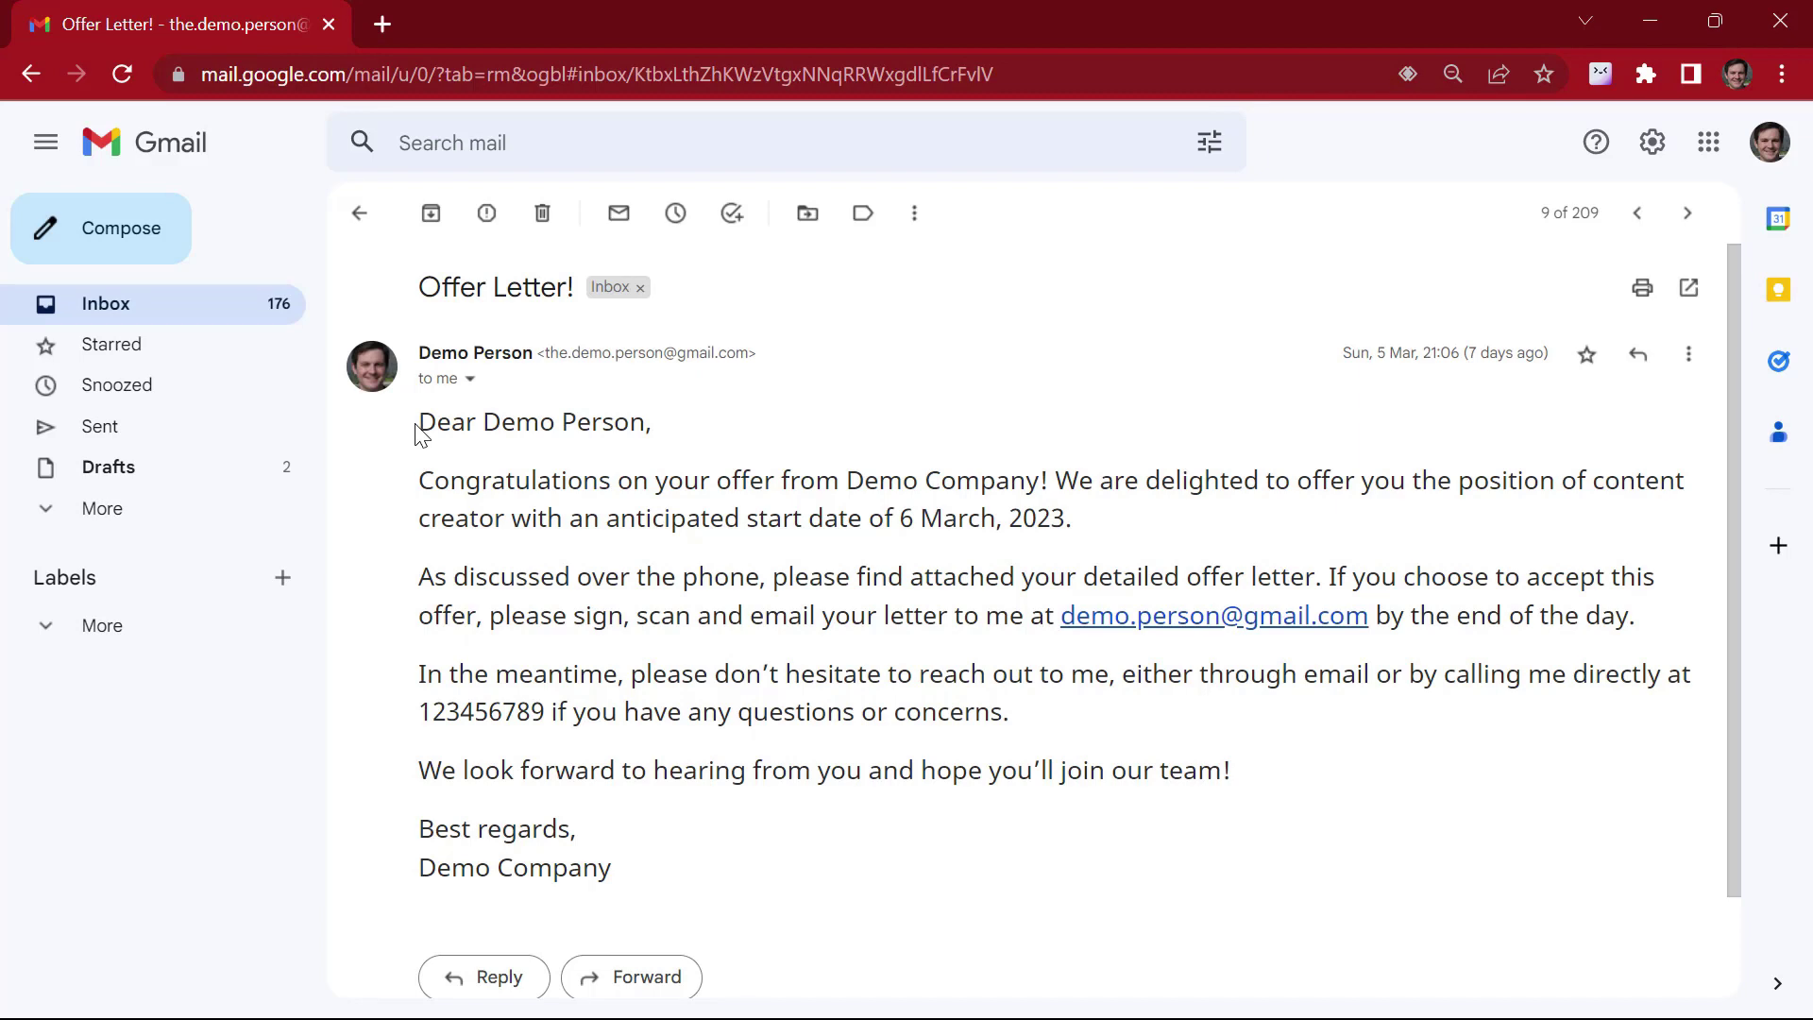
Select the offer letter email body and ask Merlin to 'generate appropriate email reply'
drag(415, 427, 682, 869)
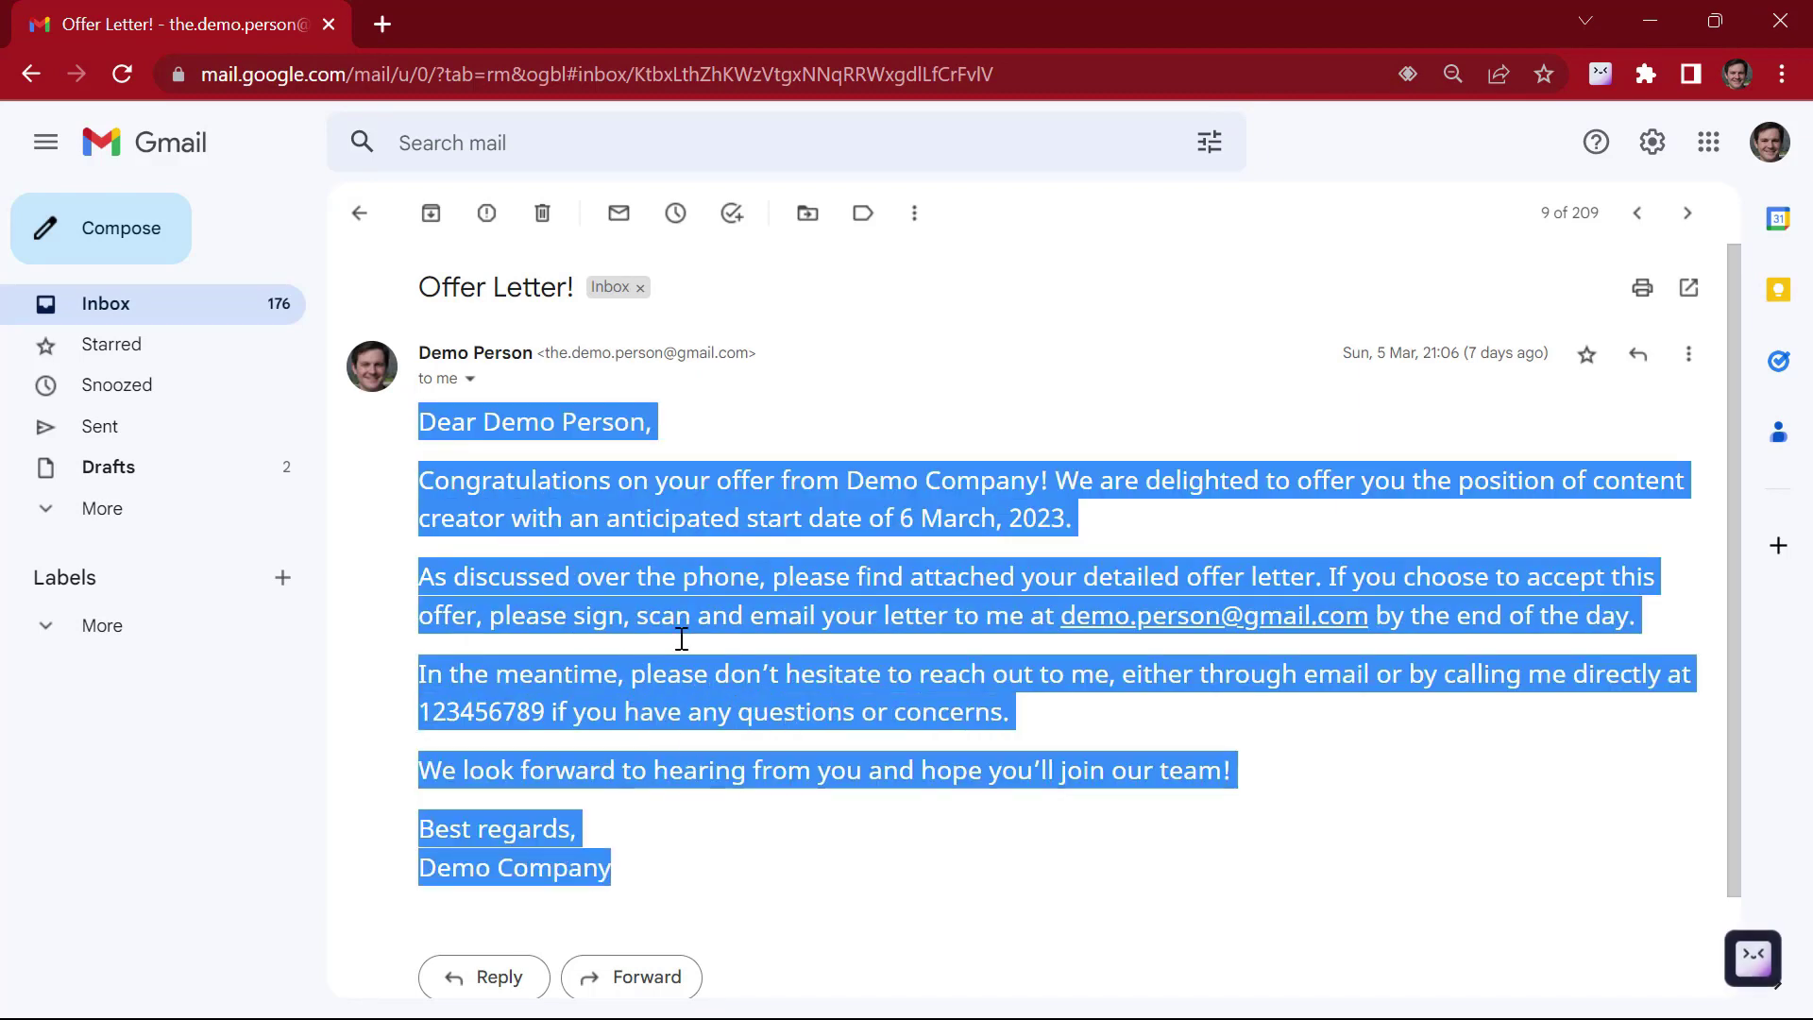
click(1750, 964)
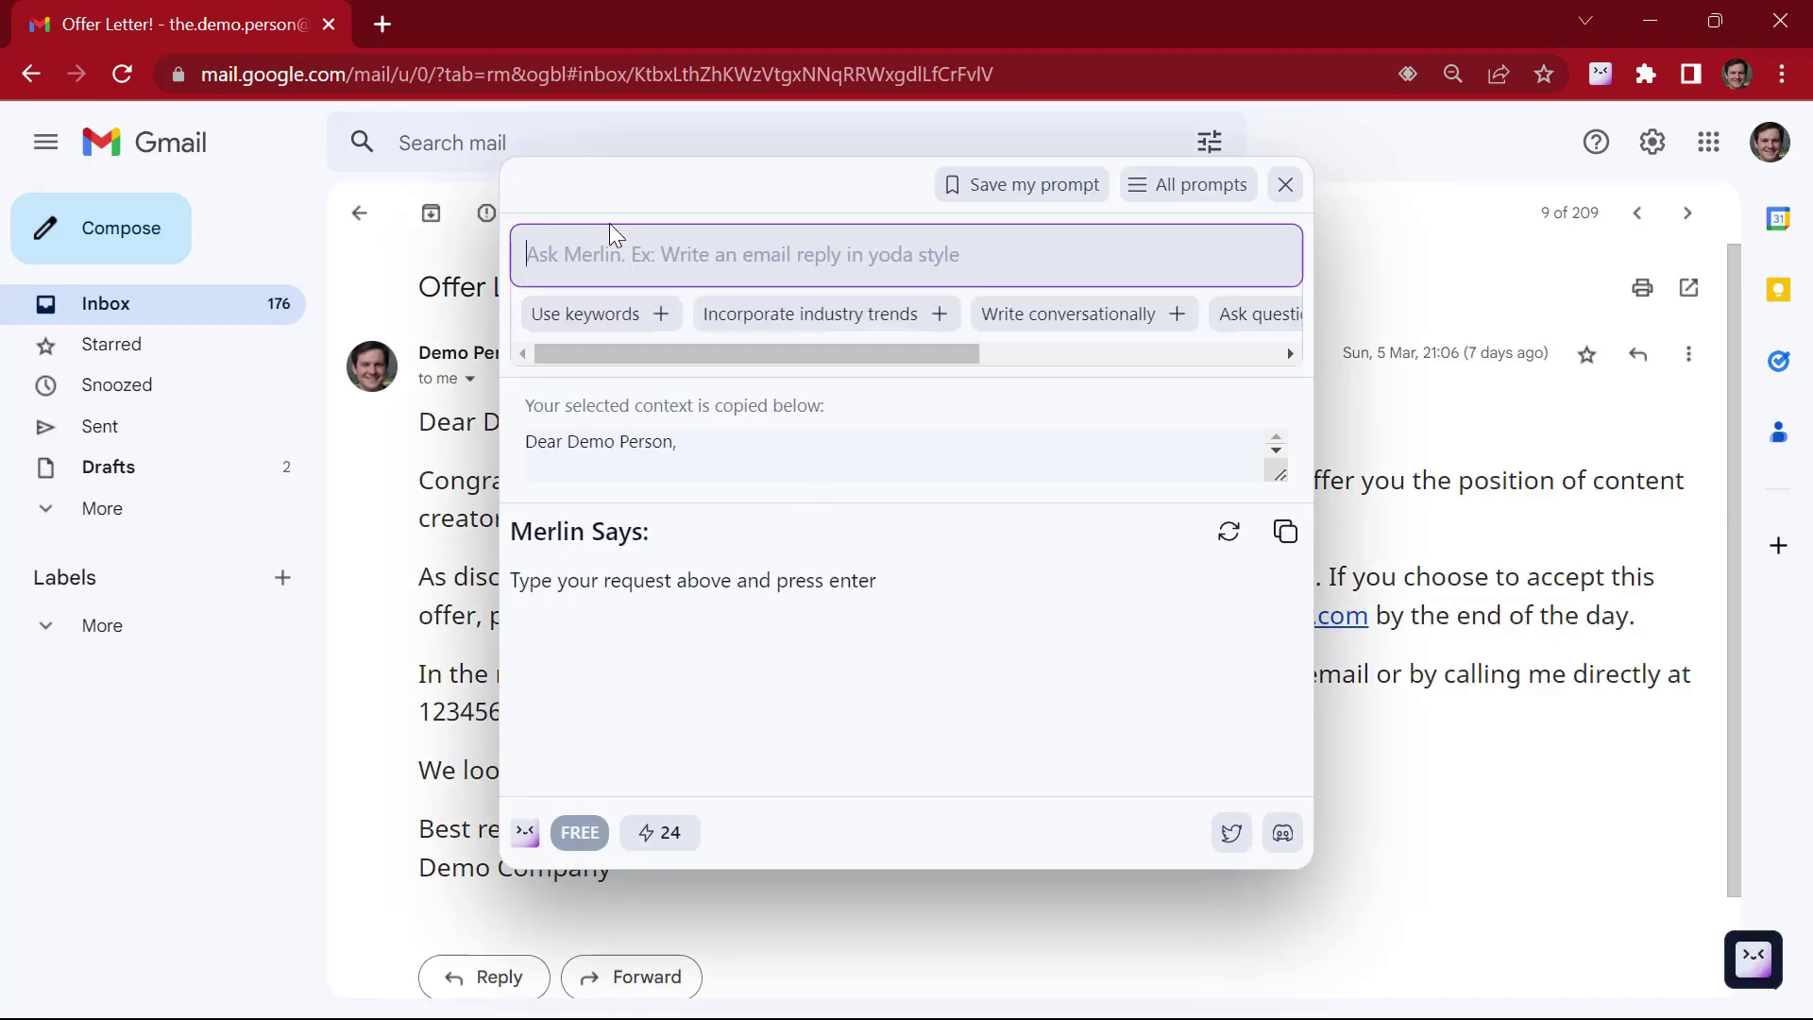
text(generate app)
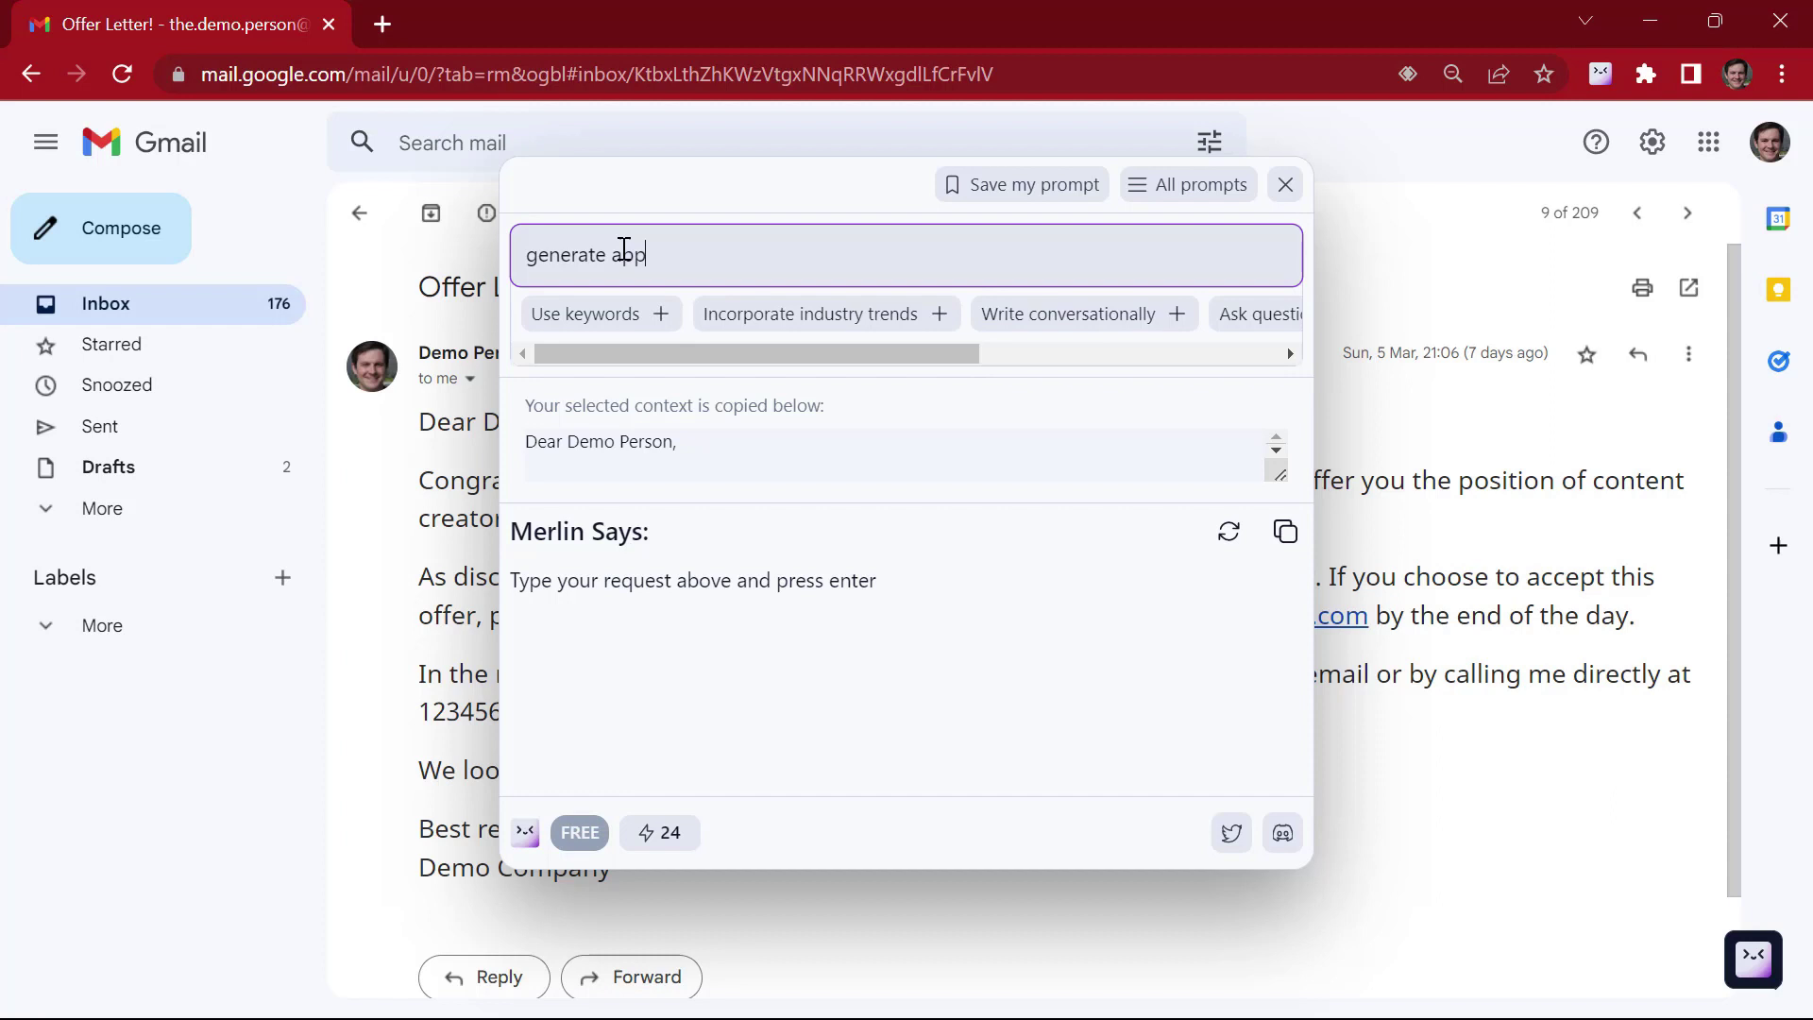
text(ropriate)
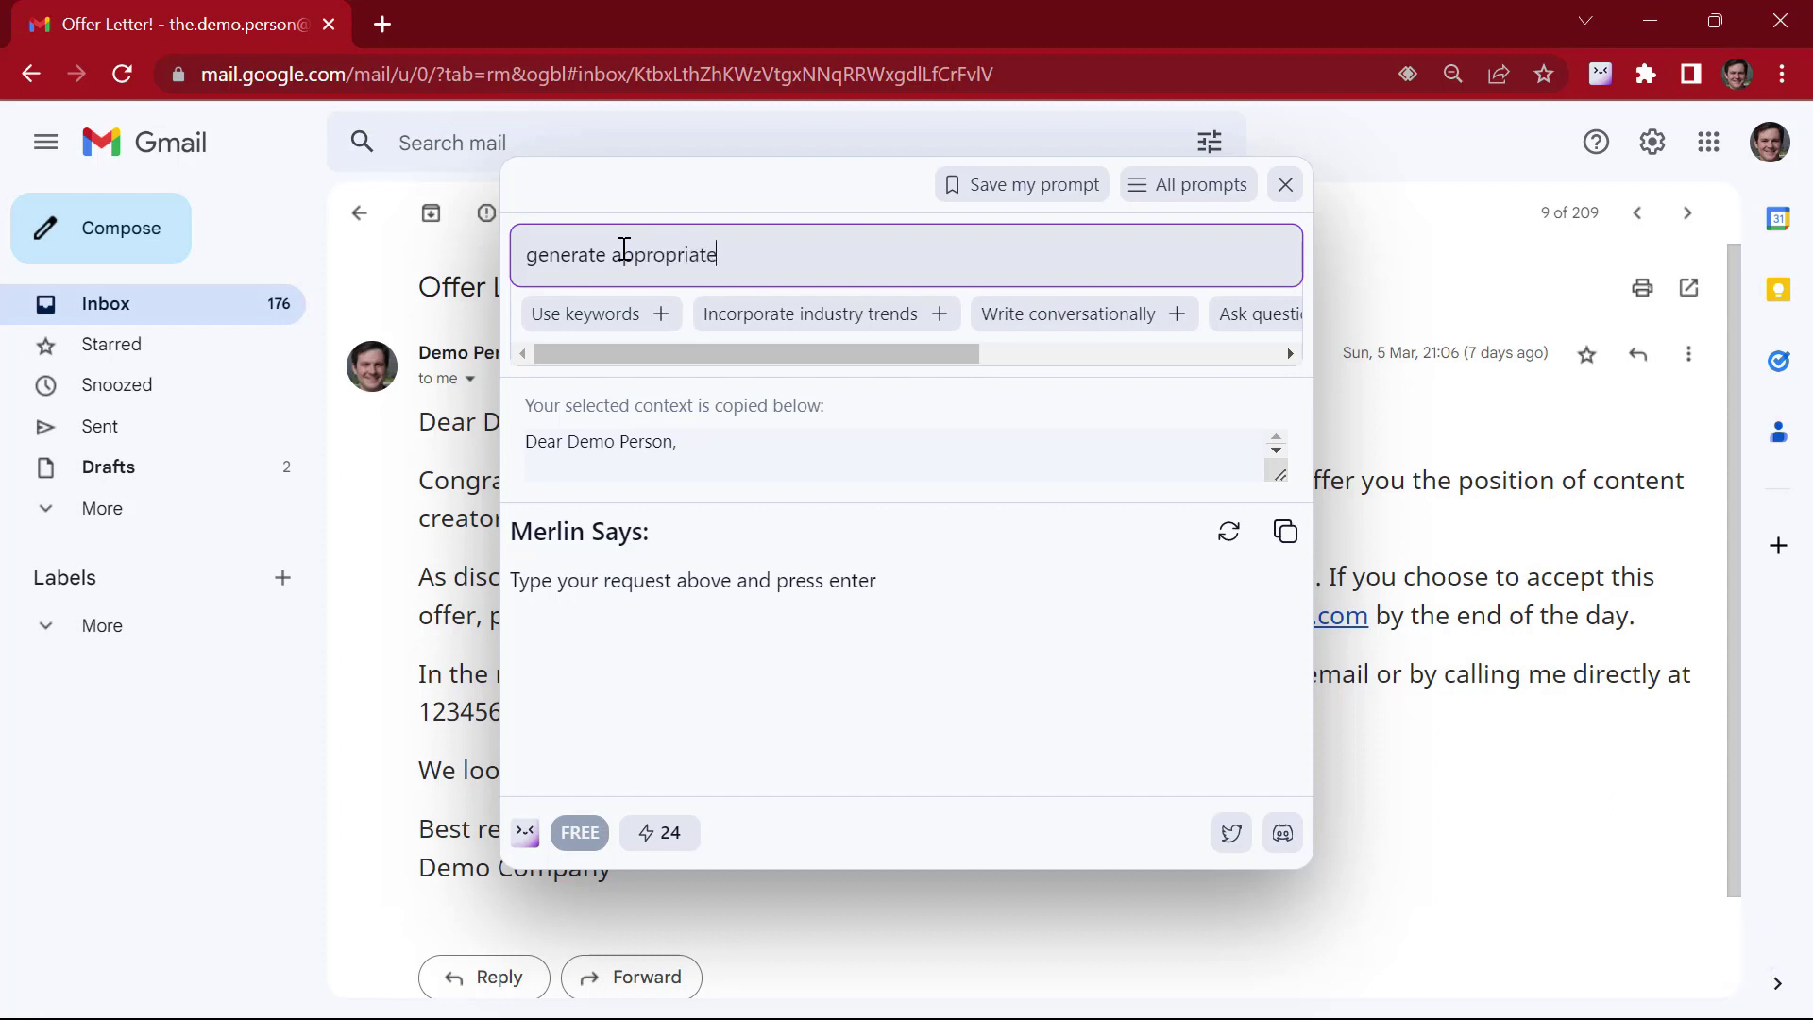
text( email reply)
key(Return)
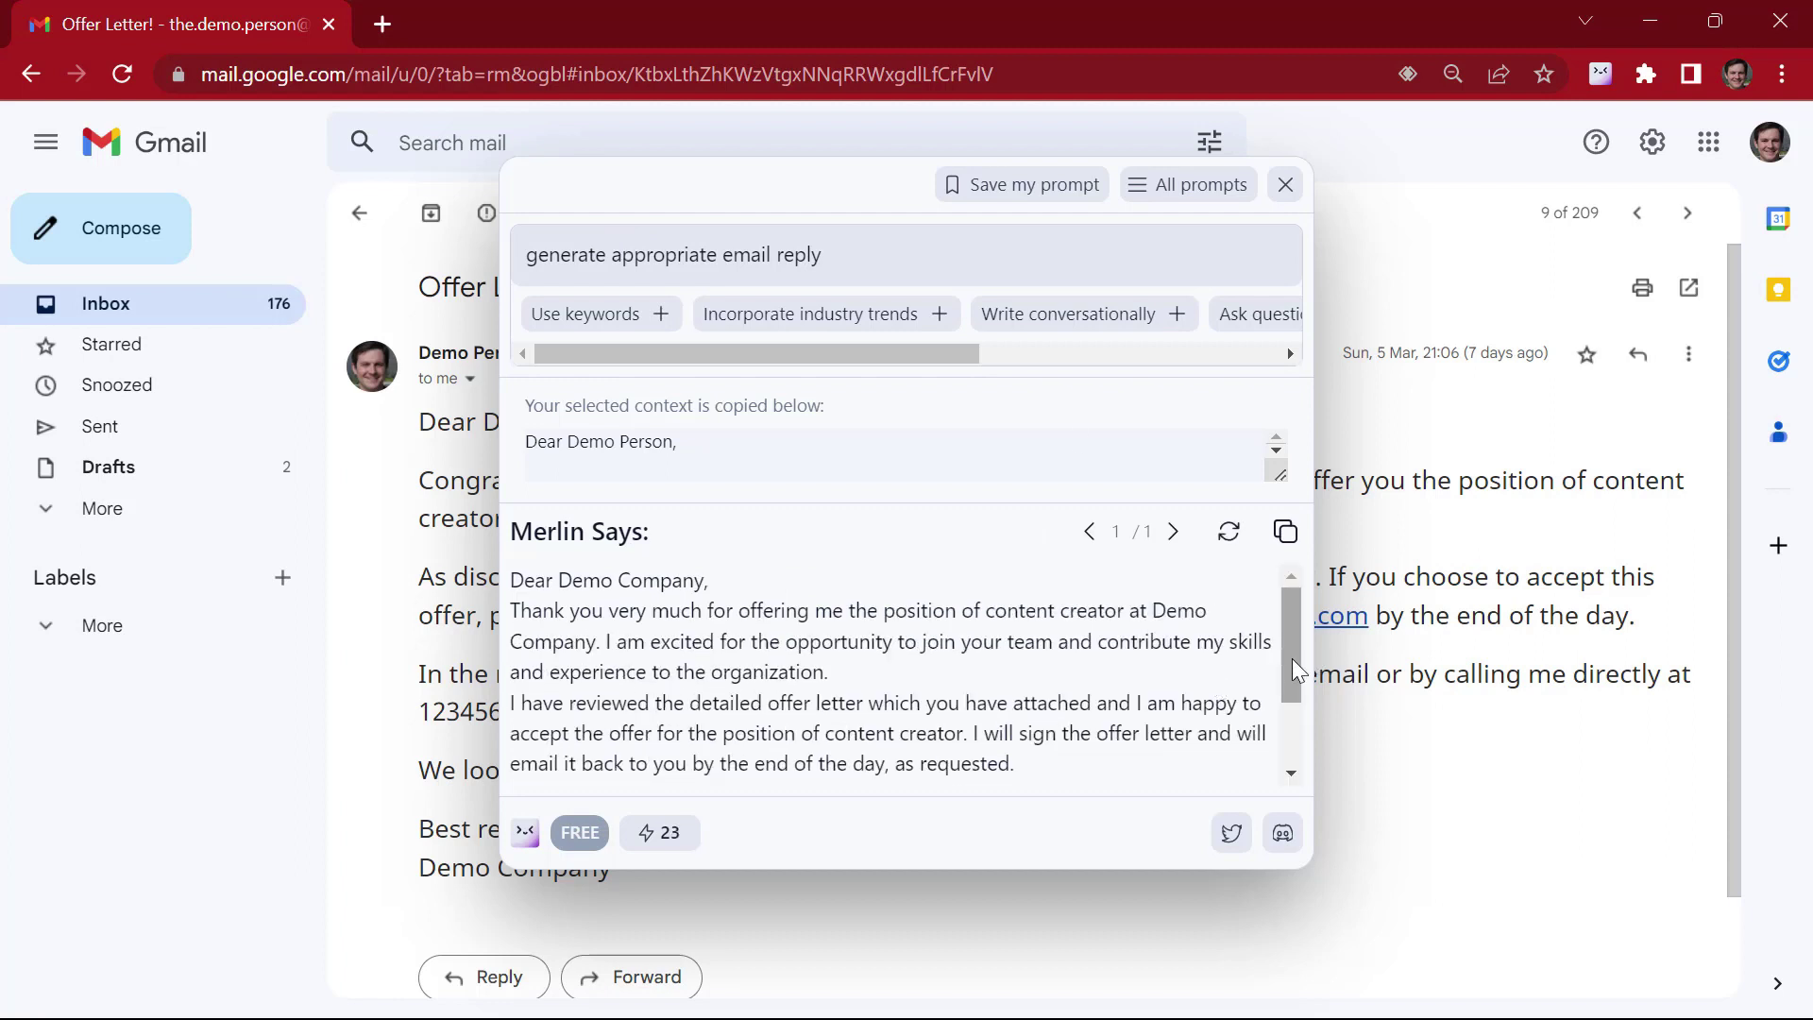
drag(1292, 659, 1283, 615)
click(851, 245)
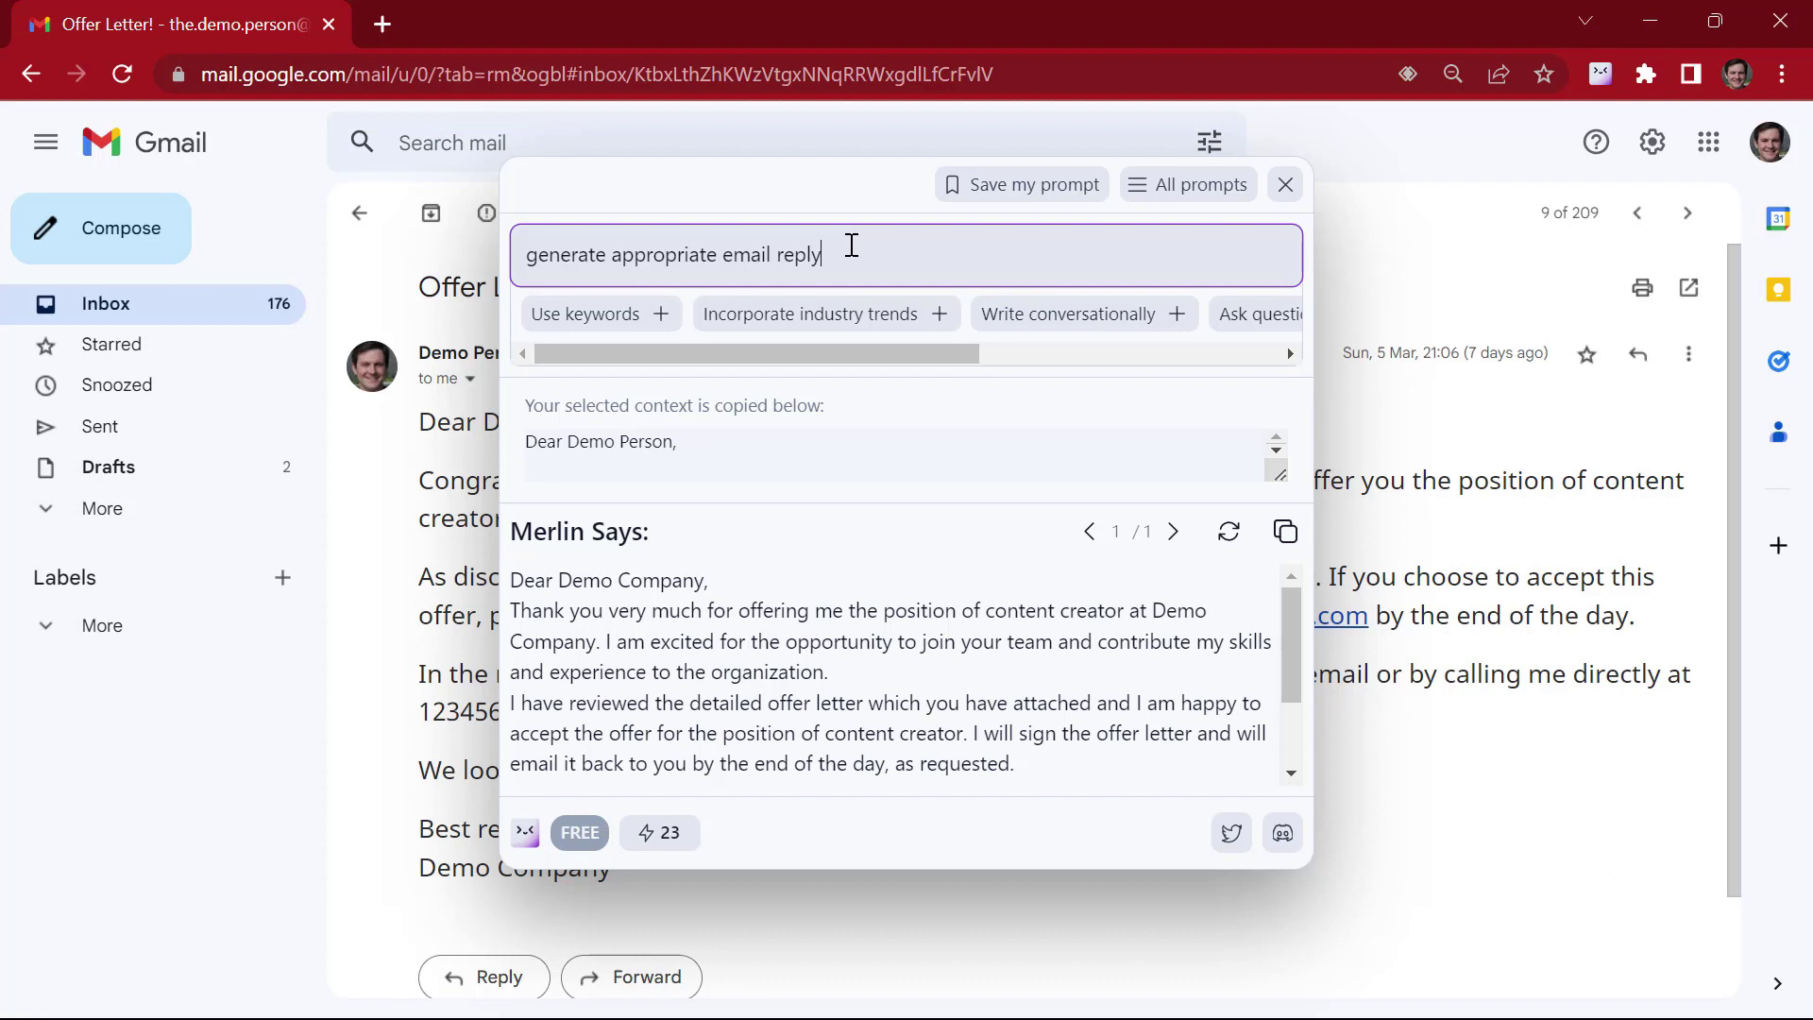
Extend the prompt to ask for a joining-date extension due to personal emergency
text(asking for an extension o)
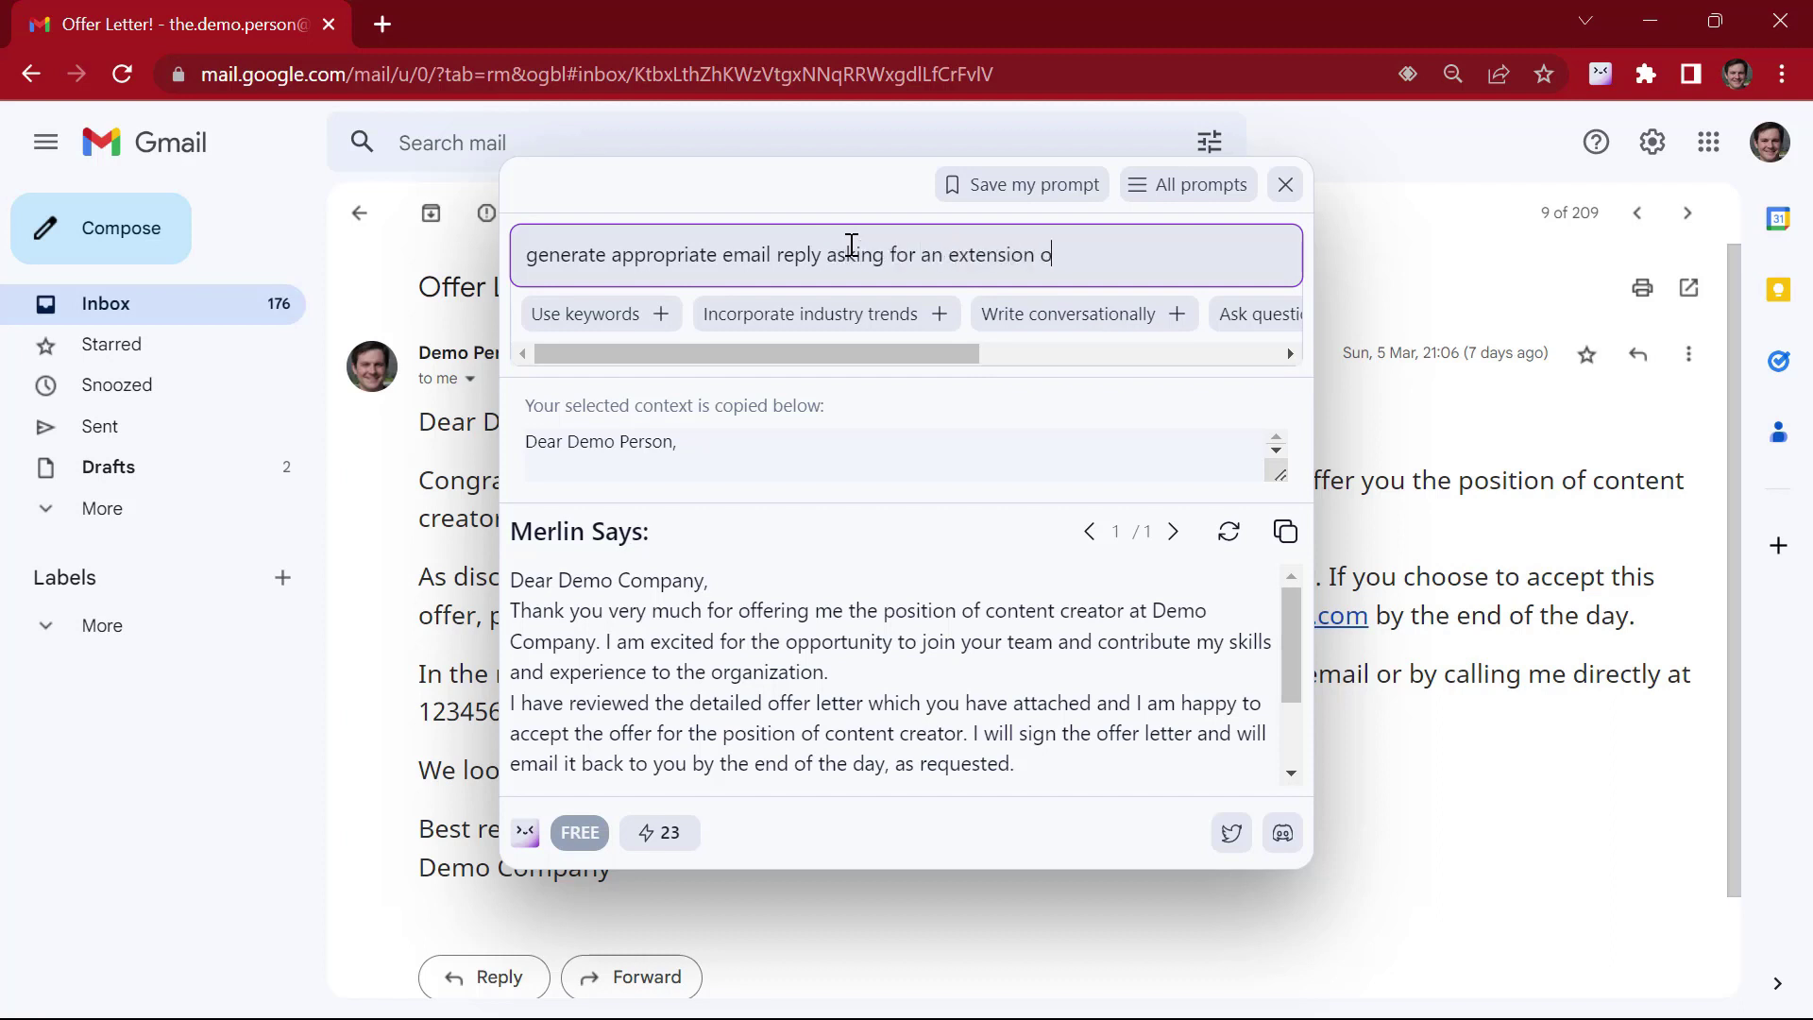
text(f joinining date d)
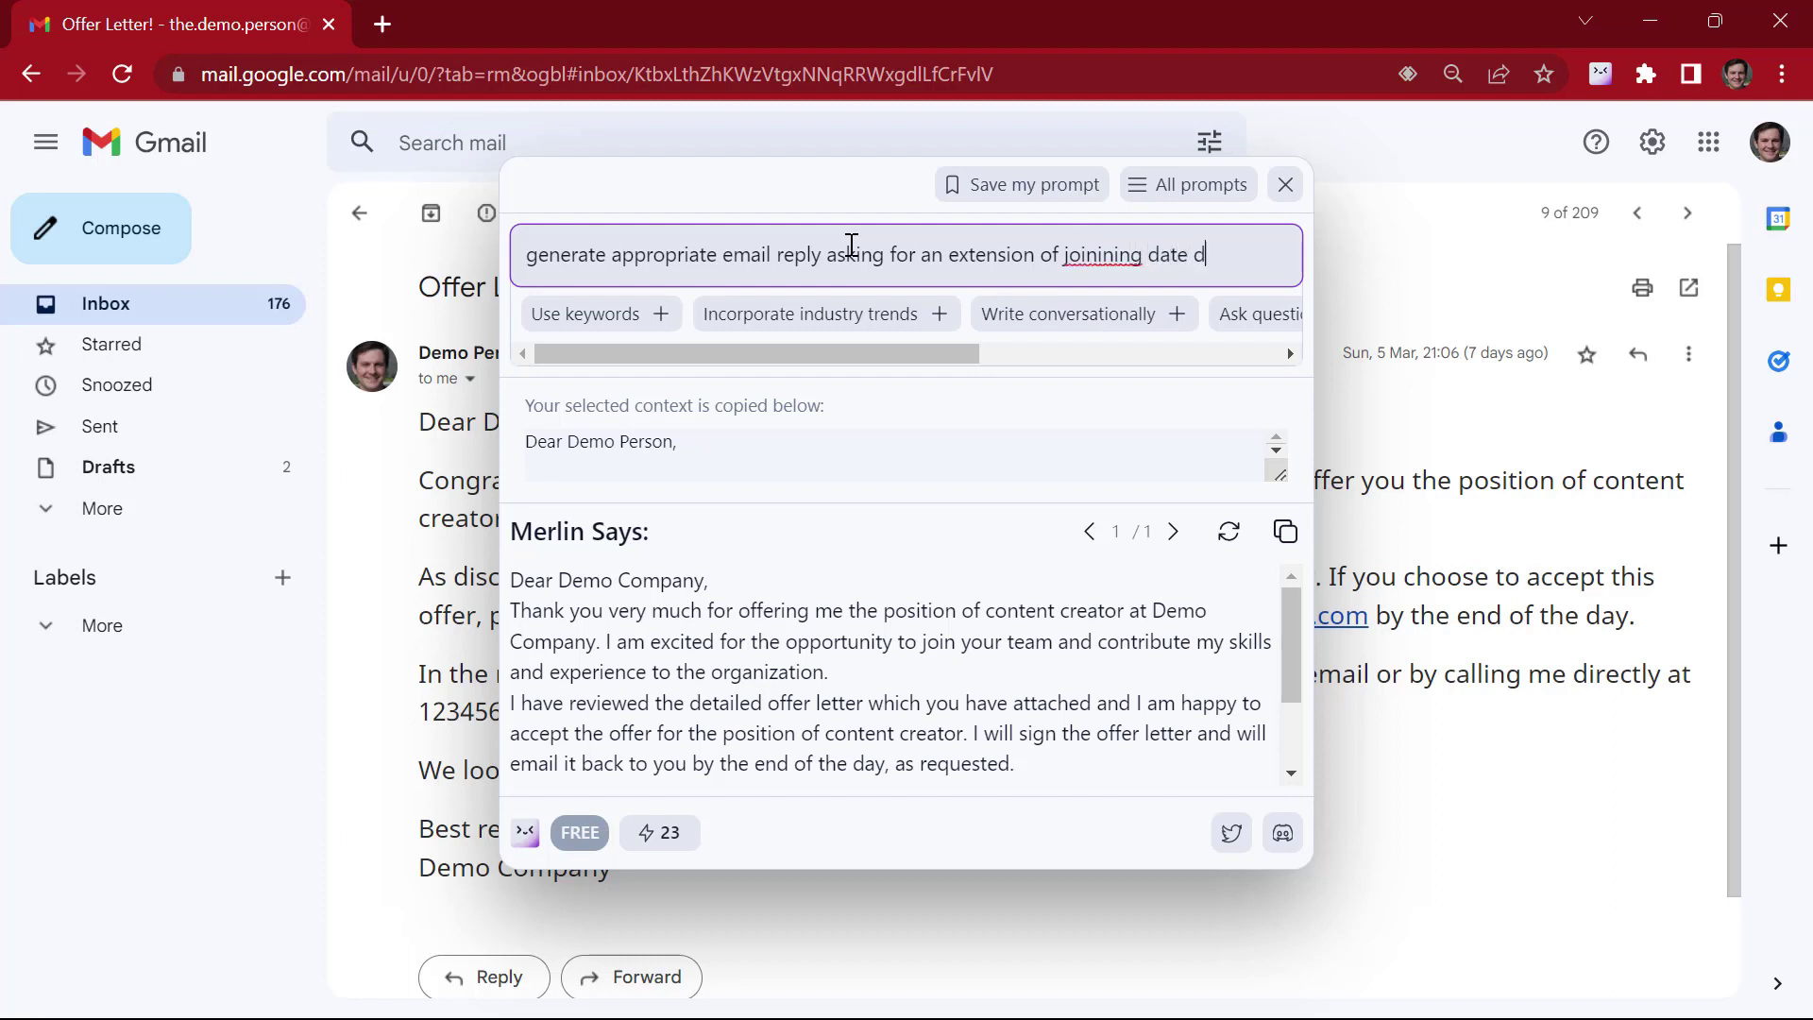
text(ue to personal em)
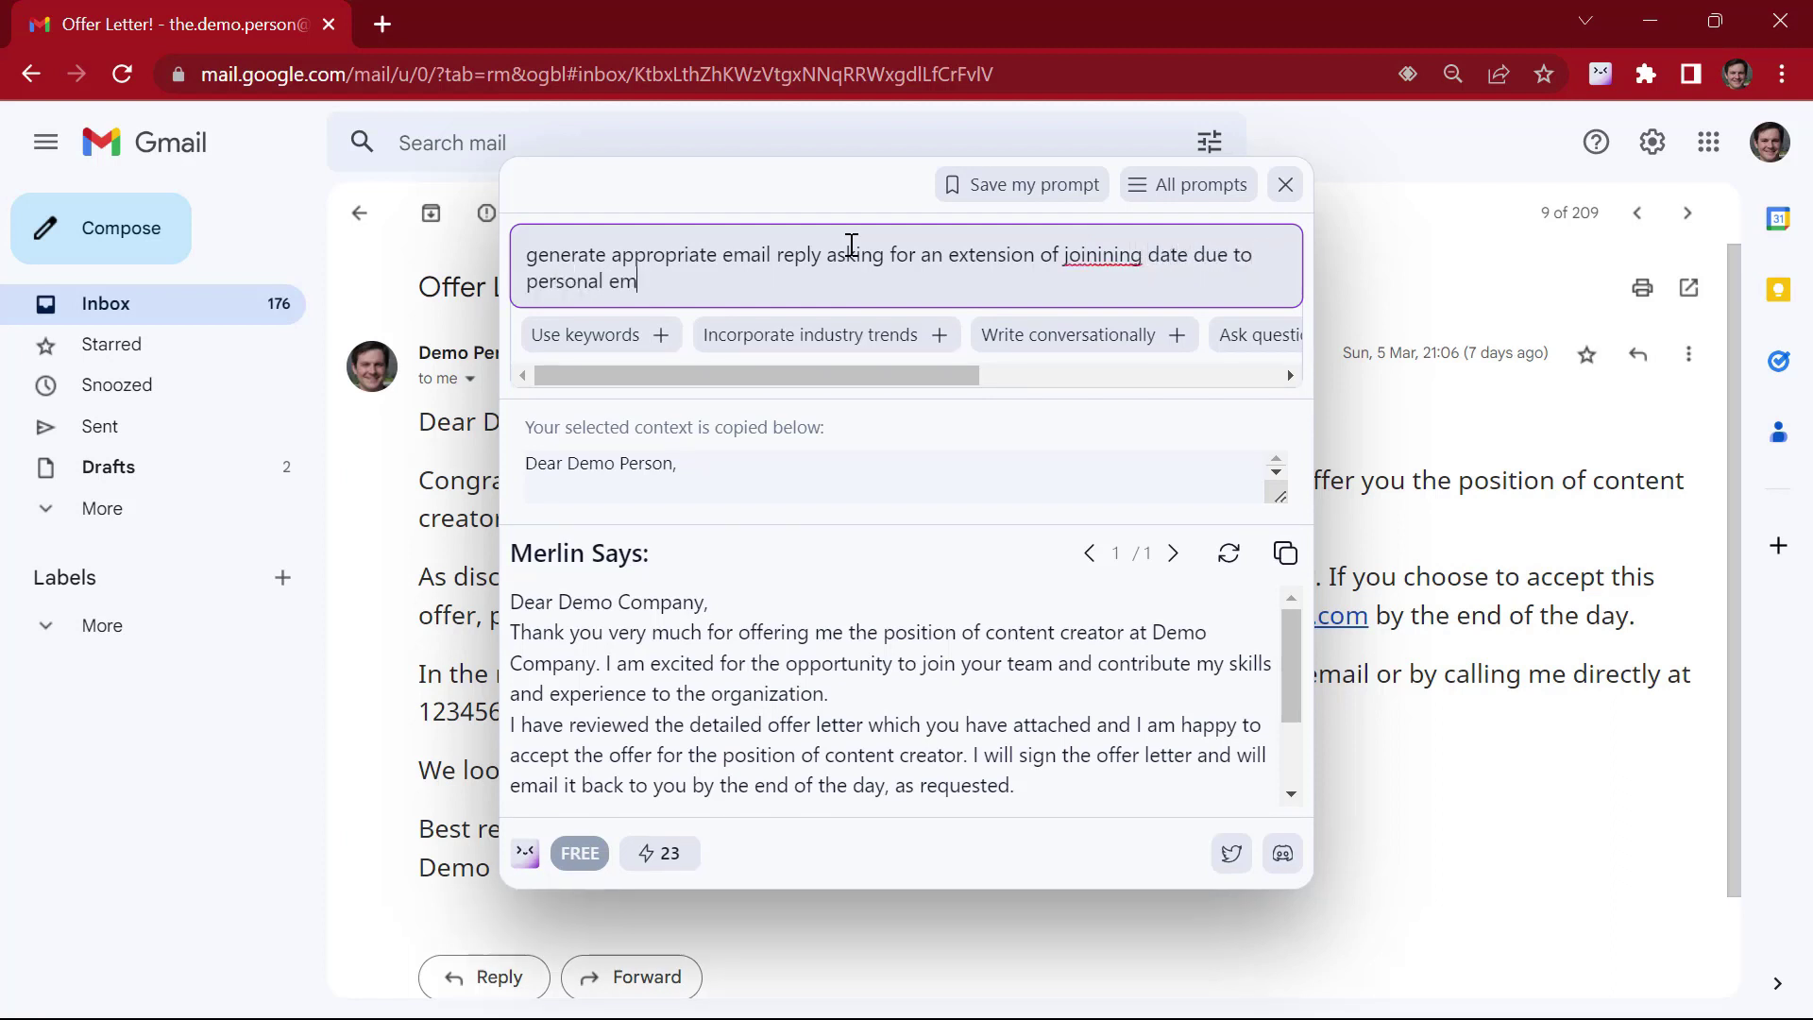
text(ergency)
key(Return)
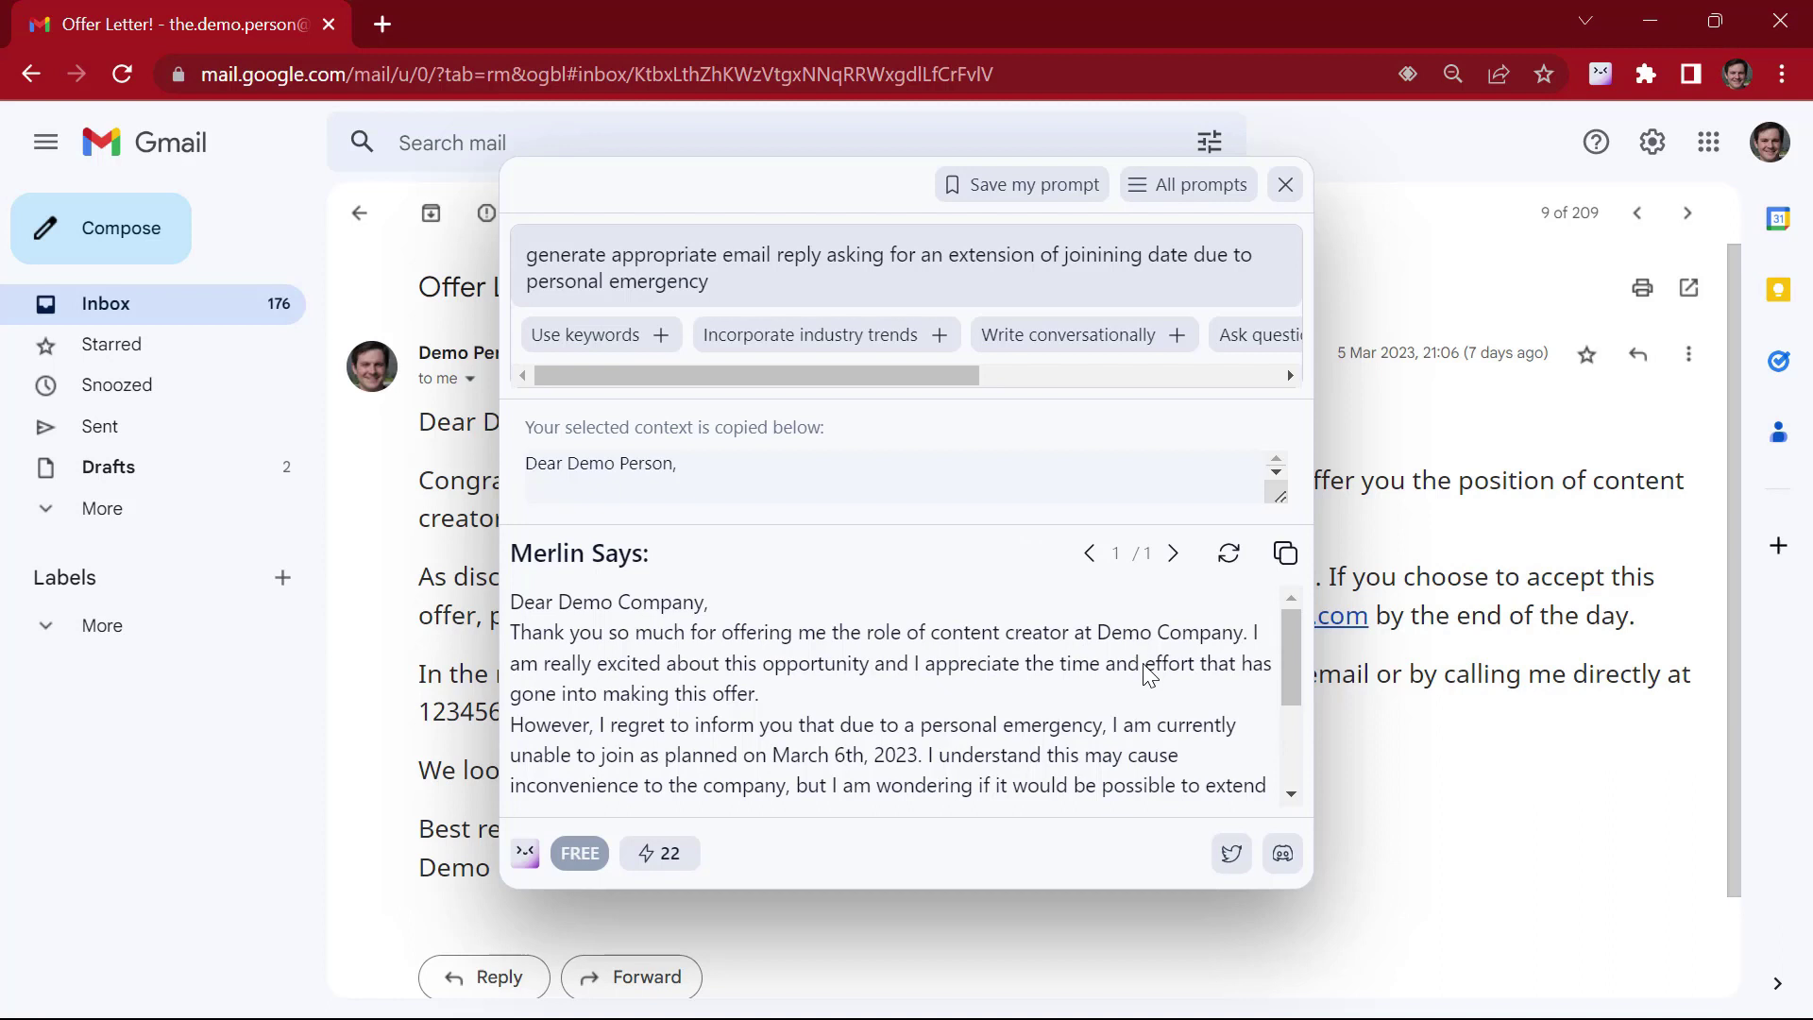
scroll(1149, 673, down, 1)
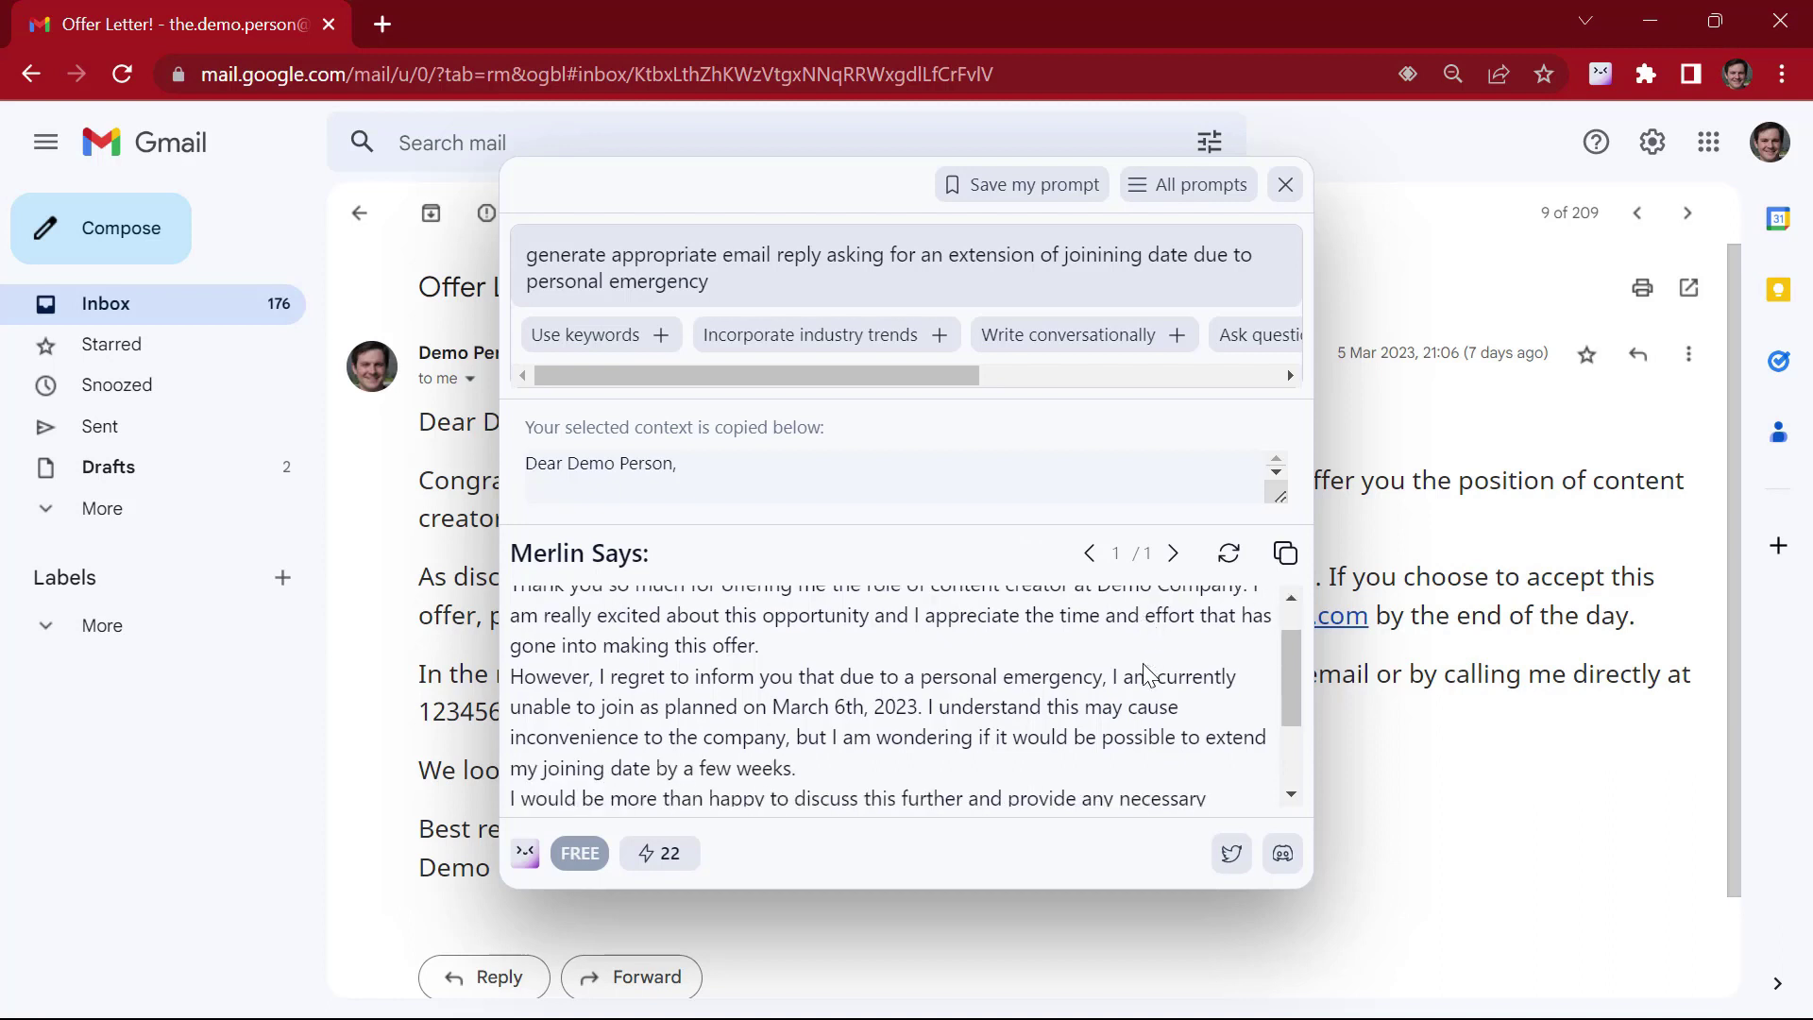
scroll(1148, 673, down, 2)
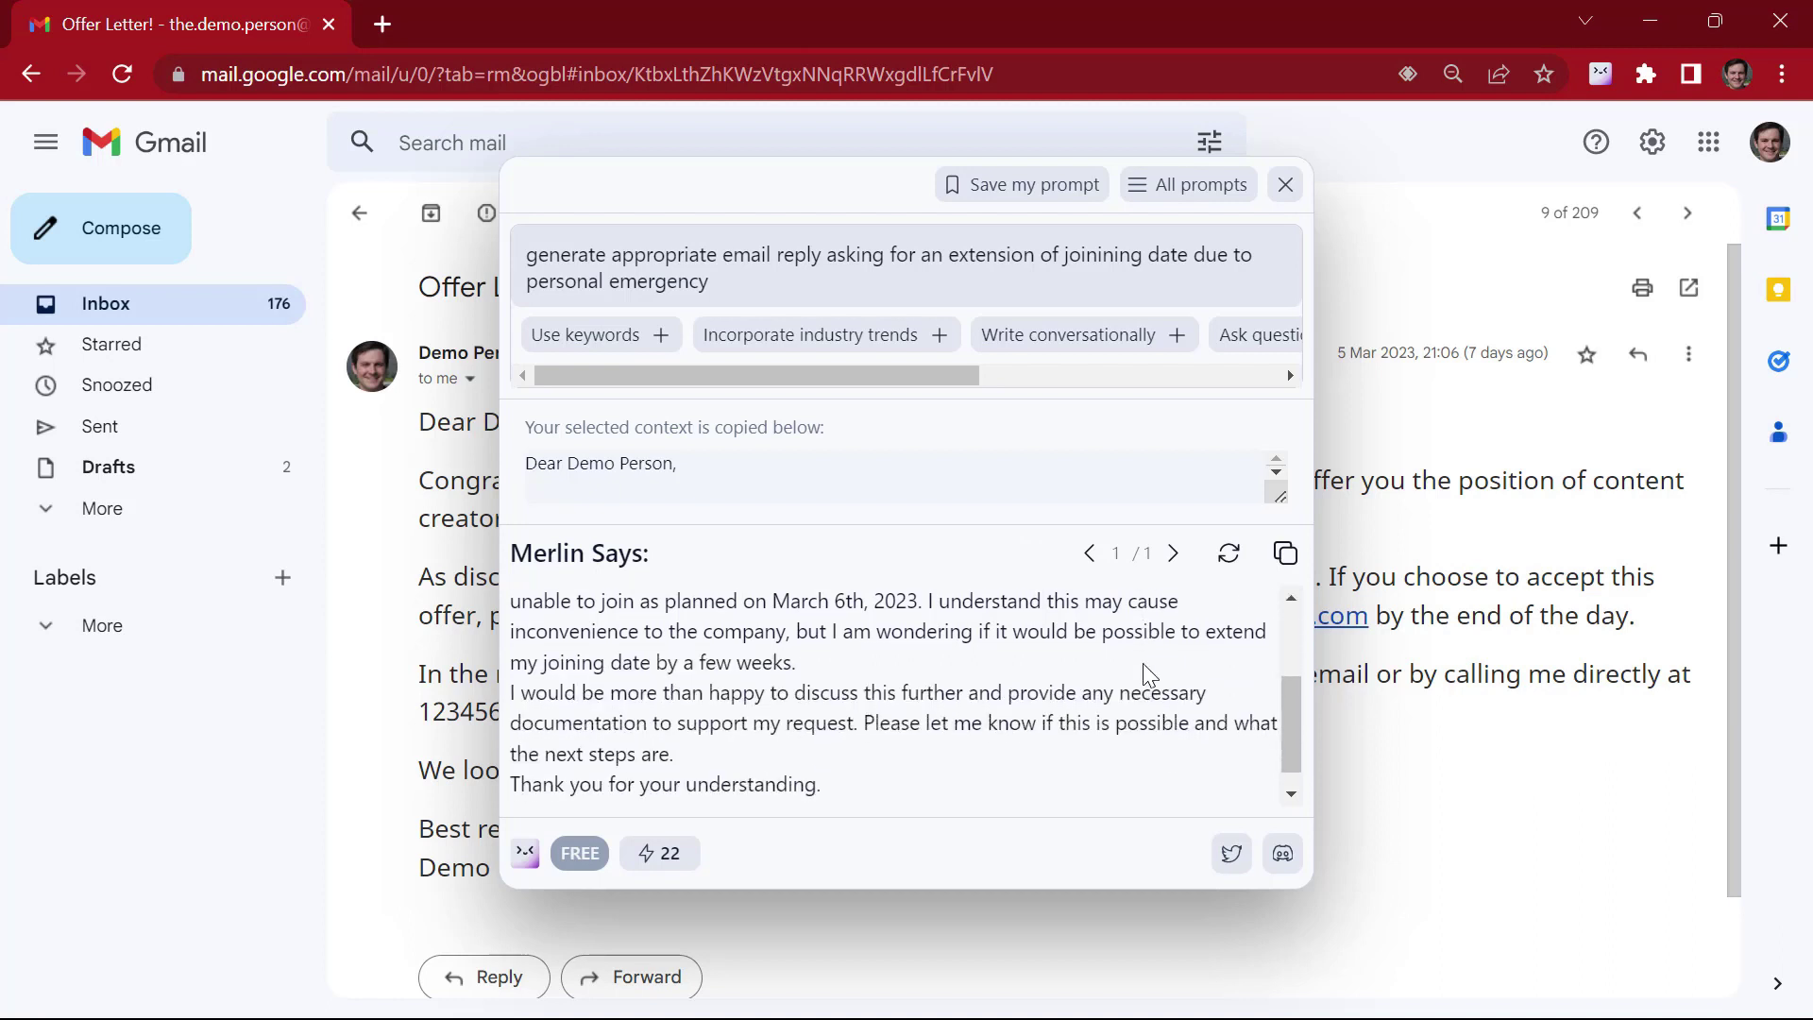
scroll(1142, 674, down, 1)
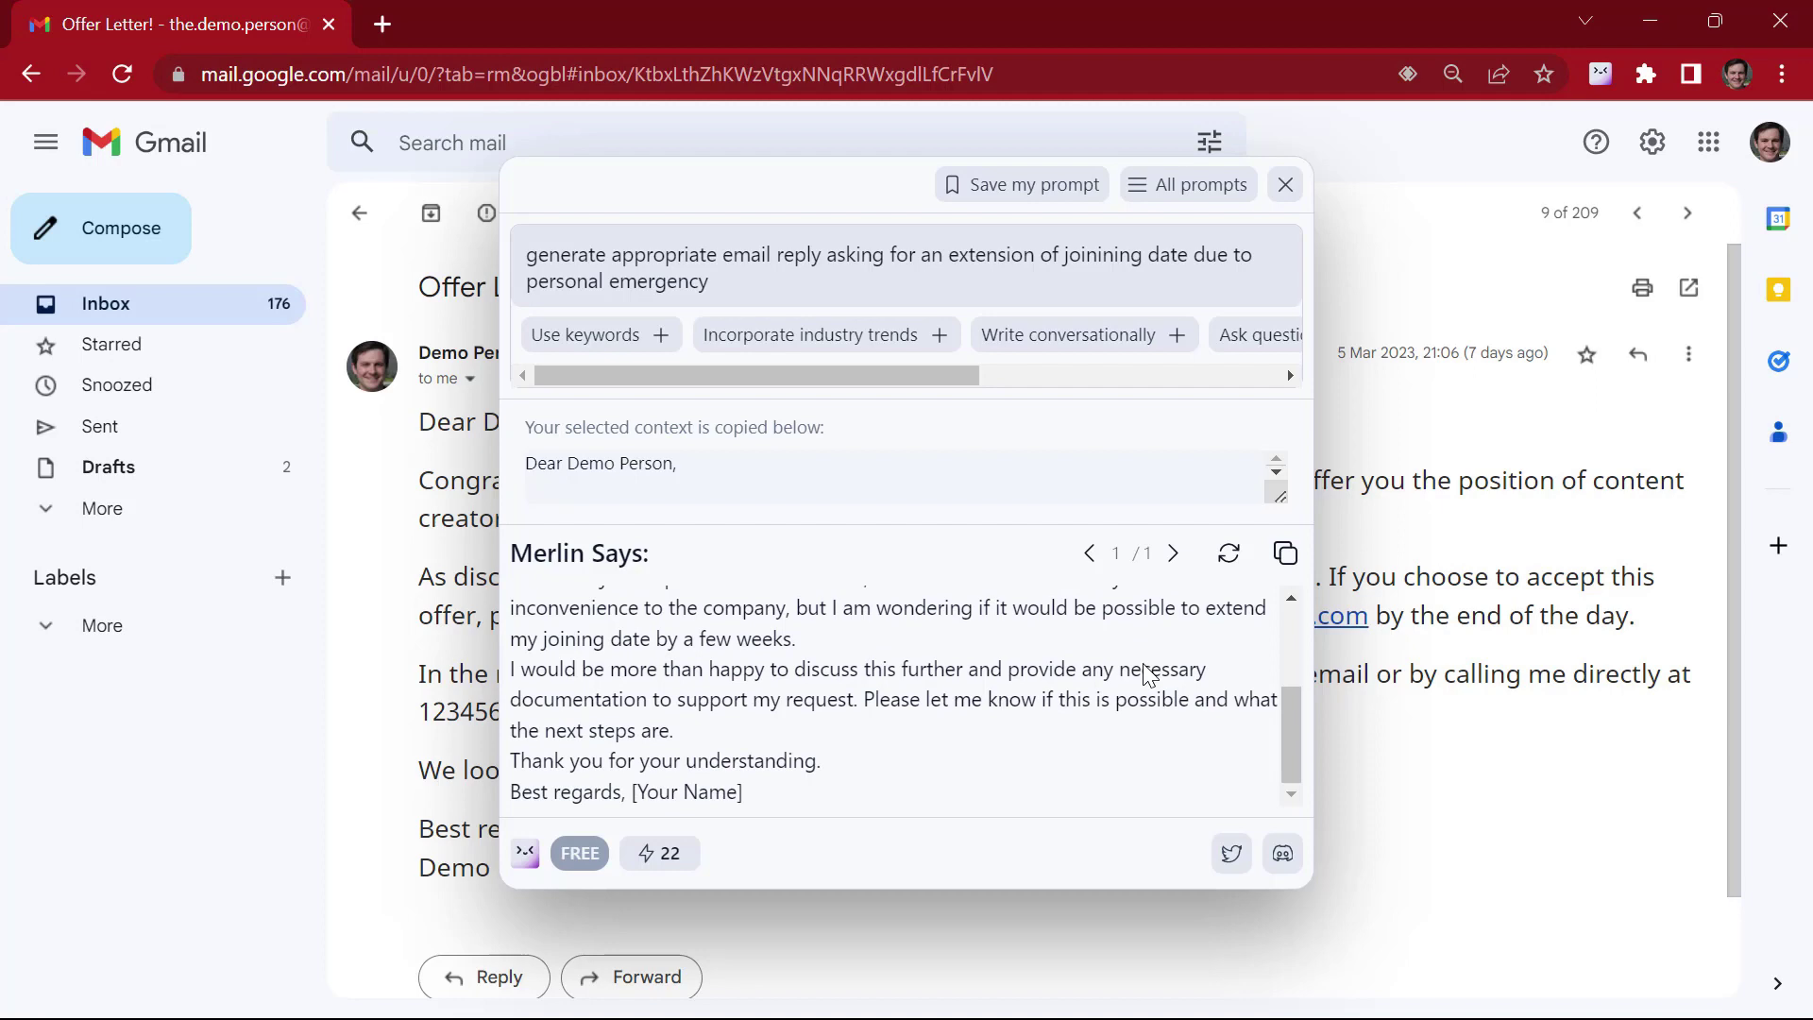
Copy the extension-request reply and begin replying to the offer letter email
click(1286, 553)
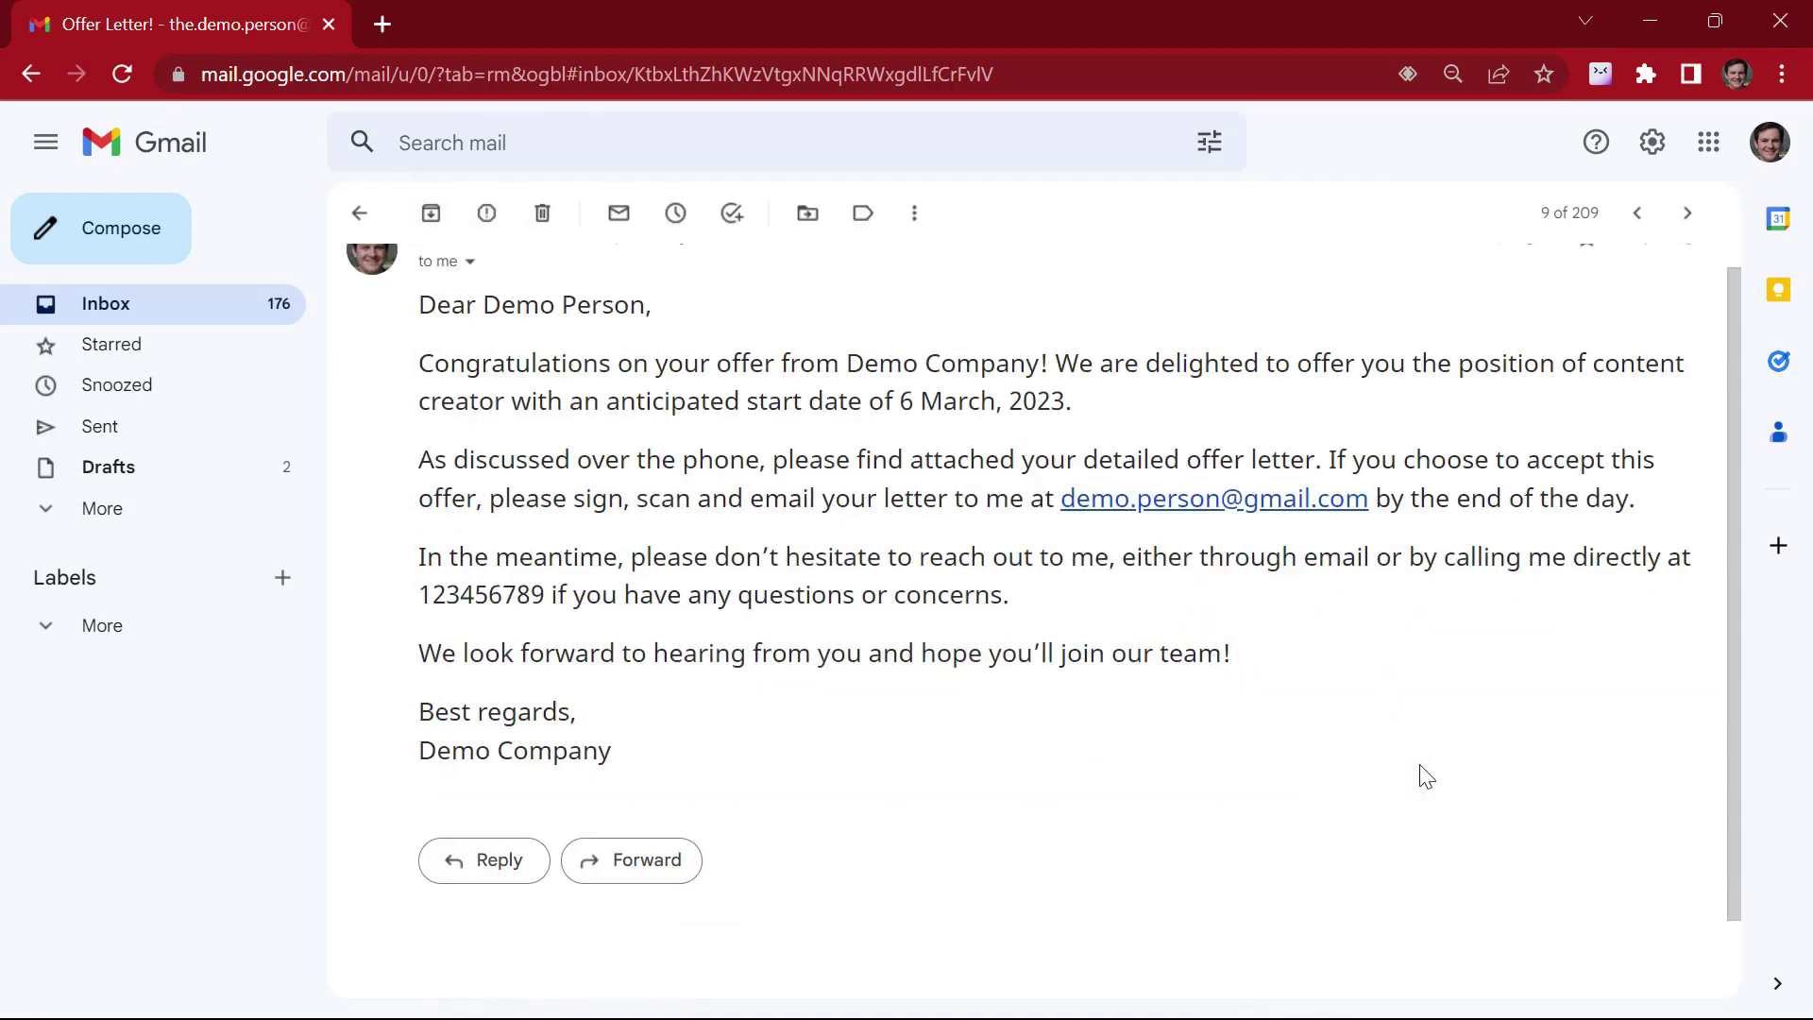
scroll(1417, 769, down, 1)
click(479, 866)
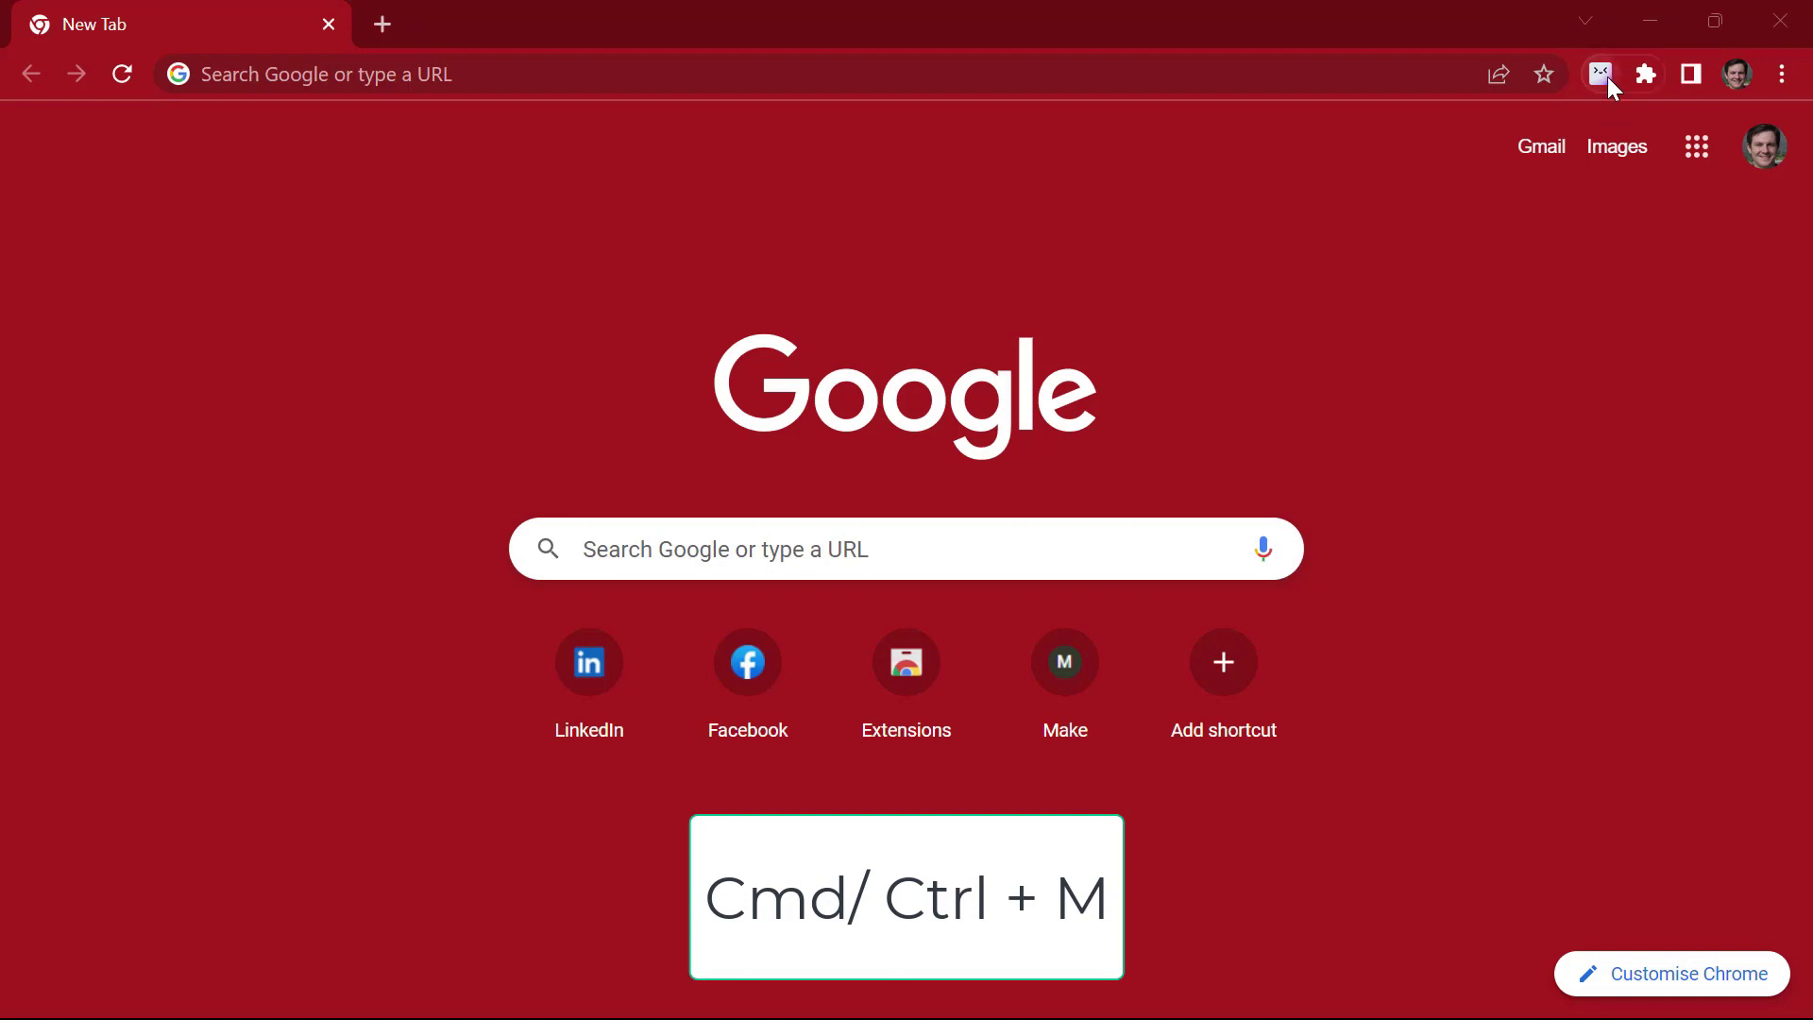
Open Merlin's menu from its pinned toolbar icon, showing icon toggles, Go Pro, feedback and shortcut options
click(1602, 73)
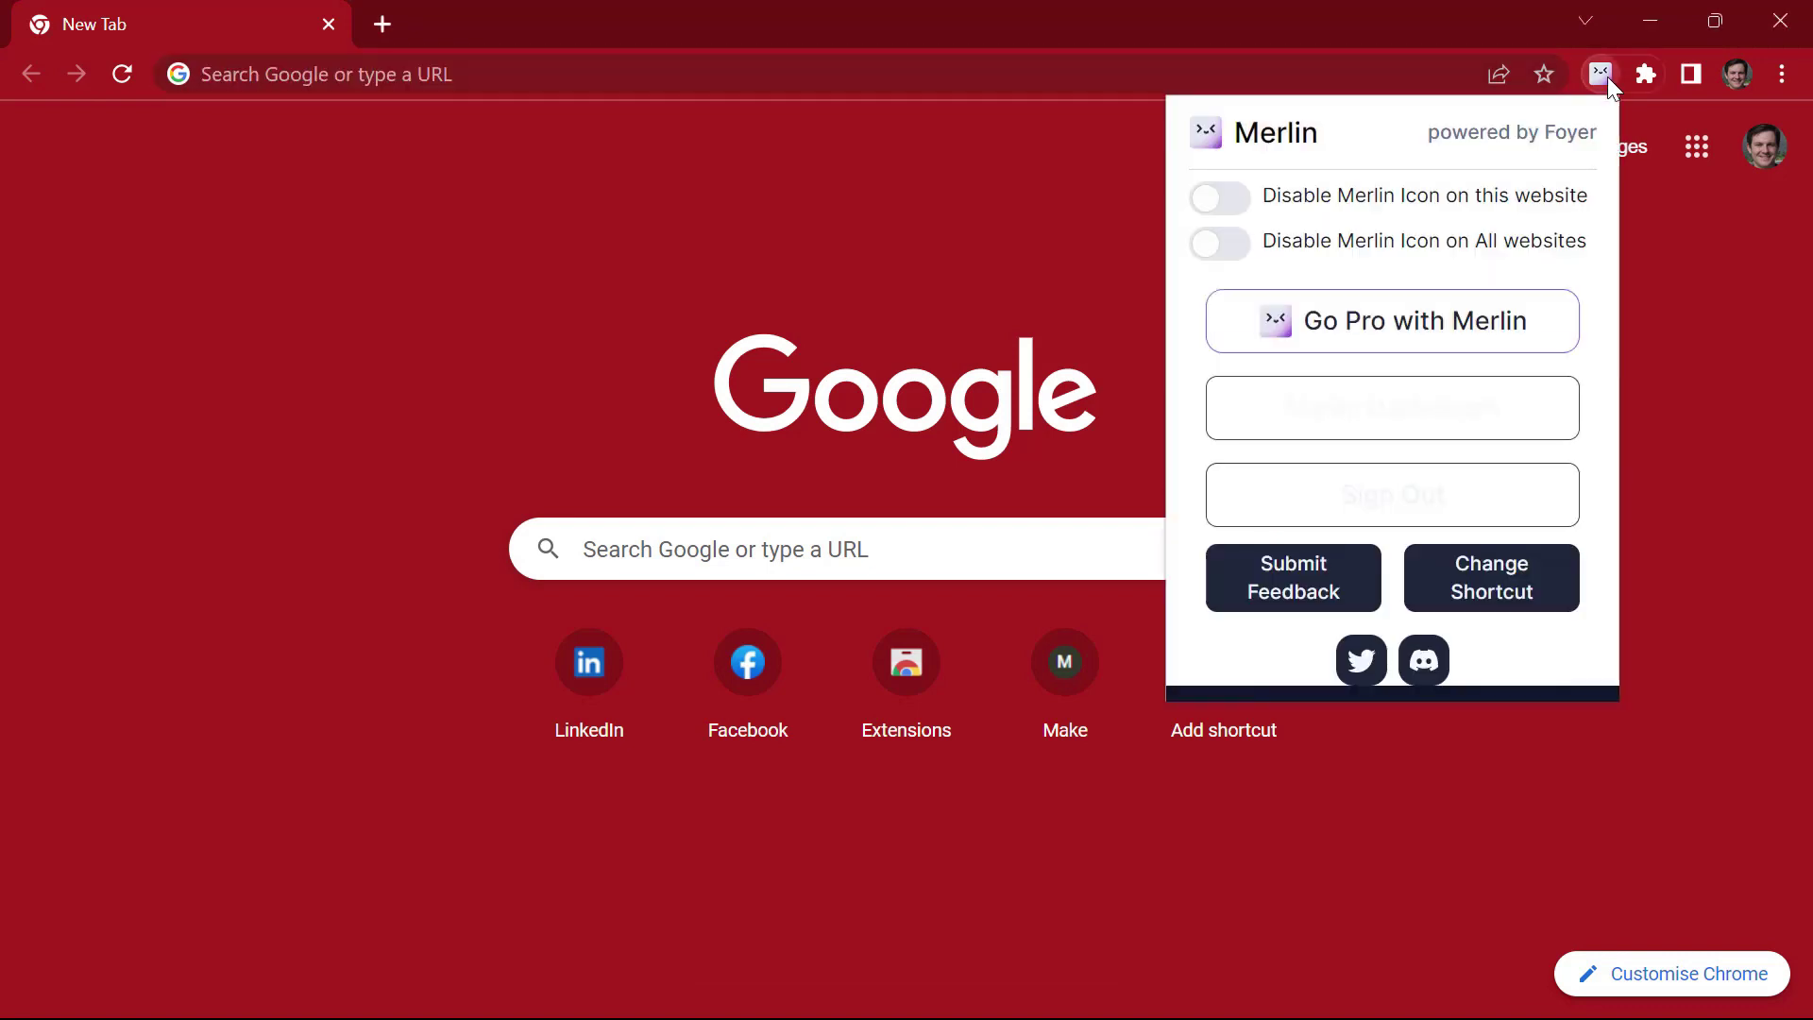